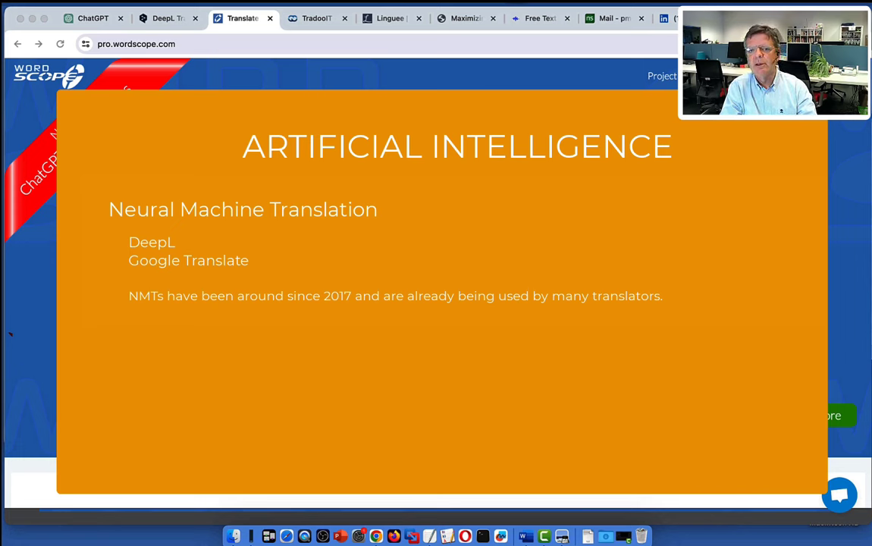
key(Right)
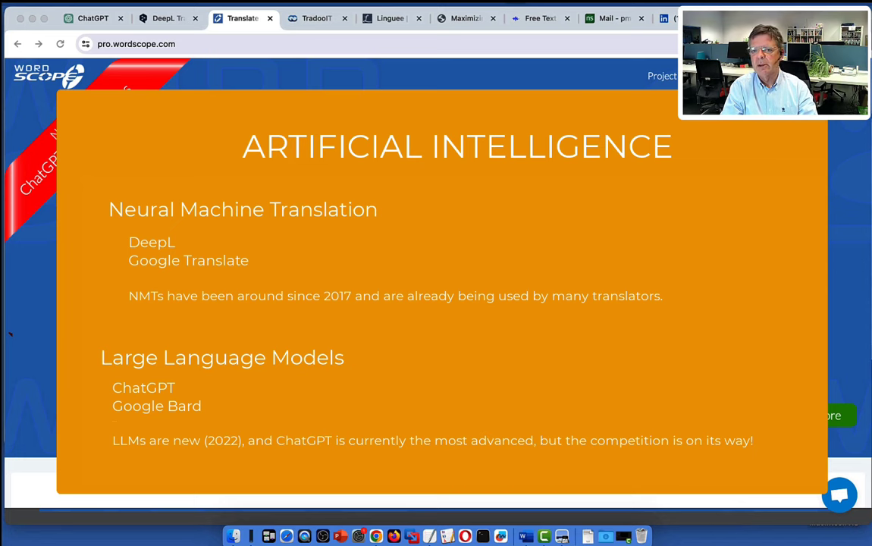
key(Right)
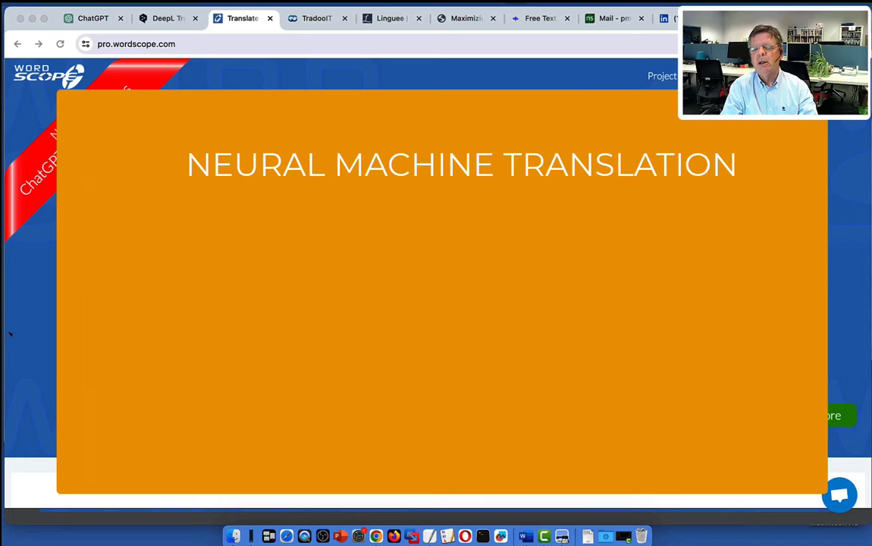
key(Right)
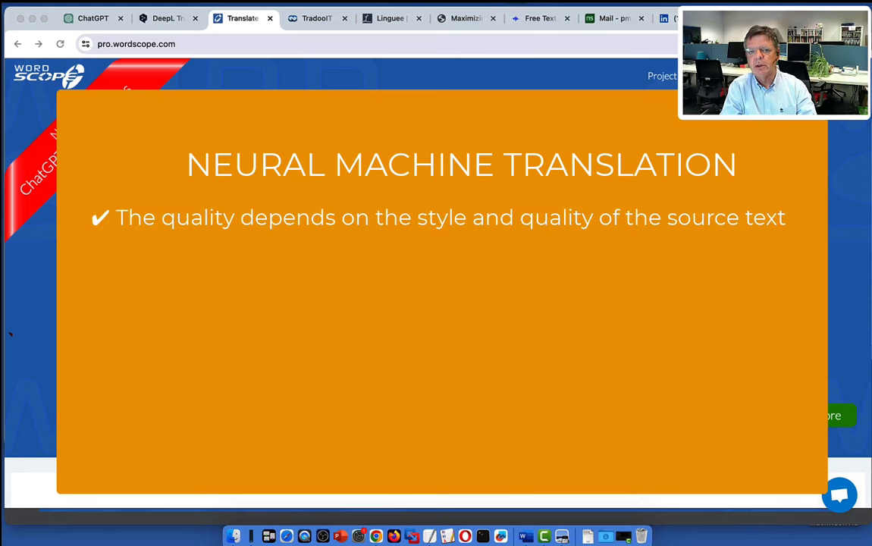
key(Right)
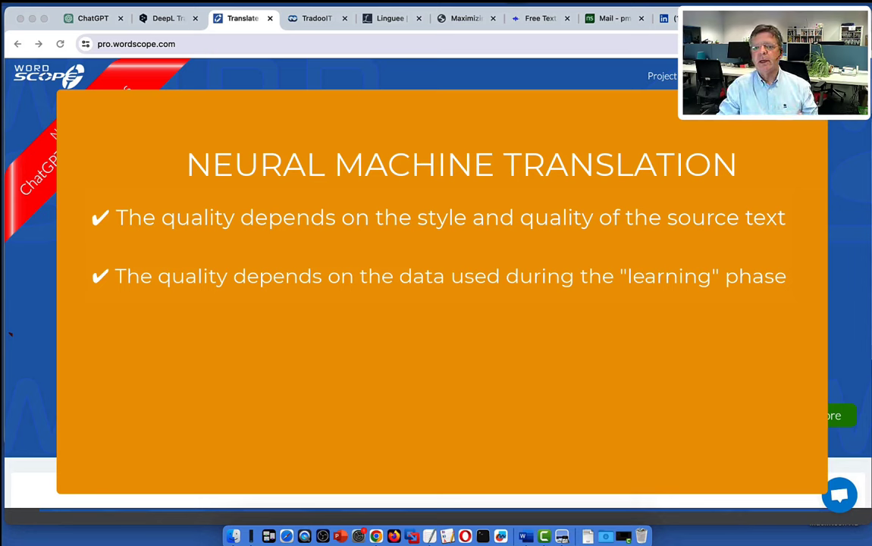
key(Right)
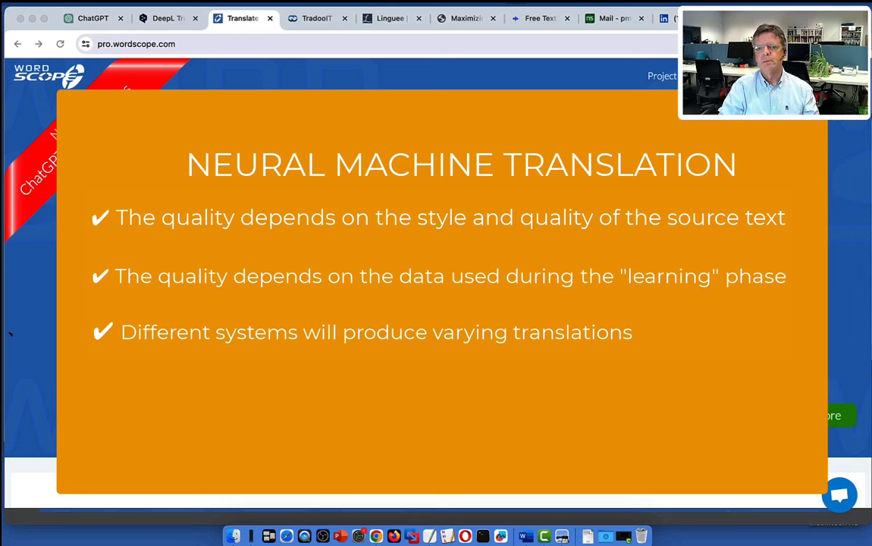
key(Right)
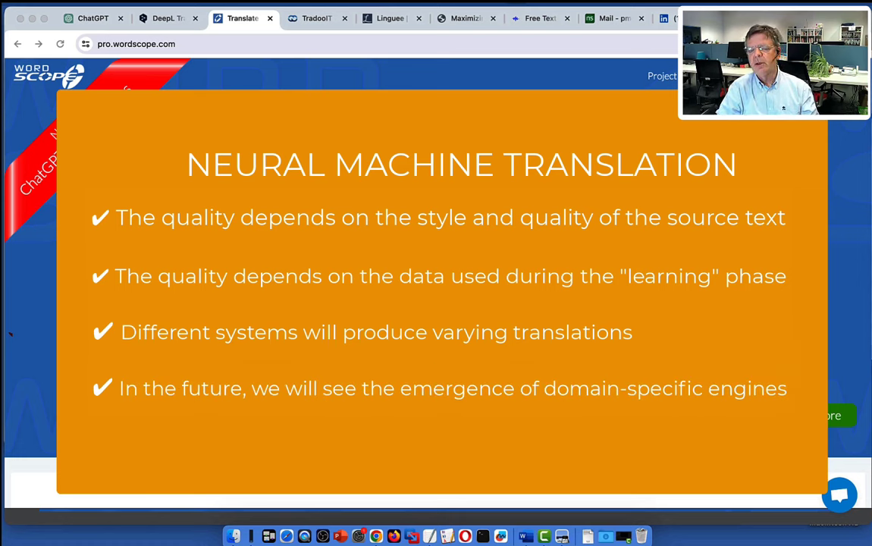
key(Right)
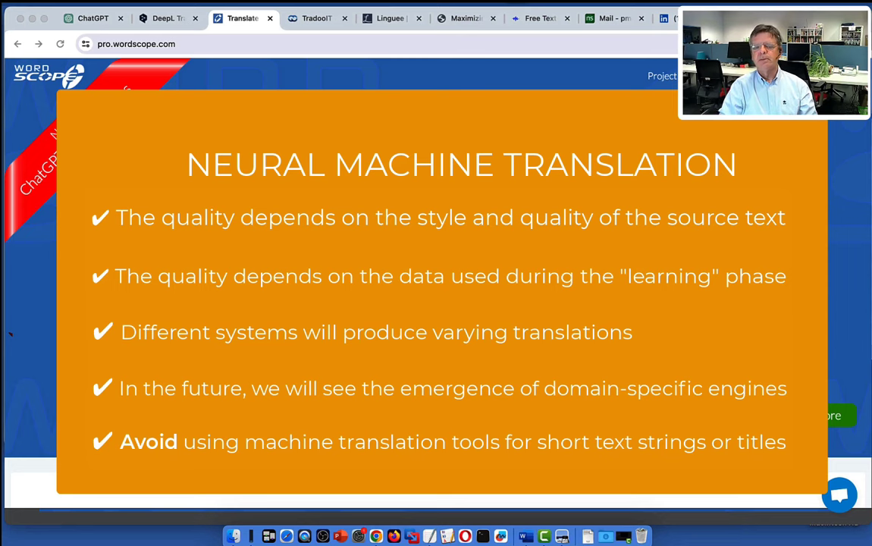
key(Right)
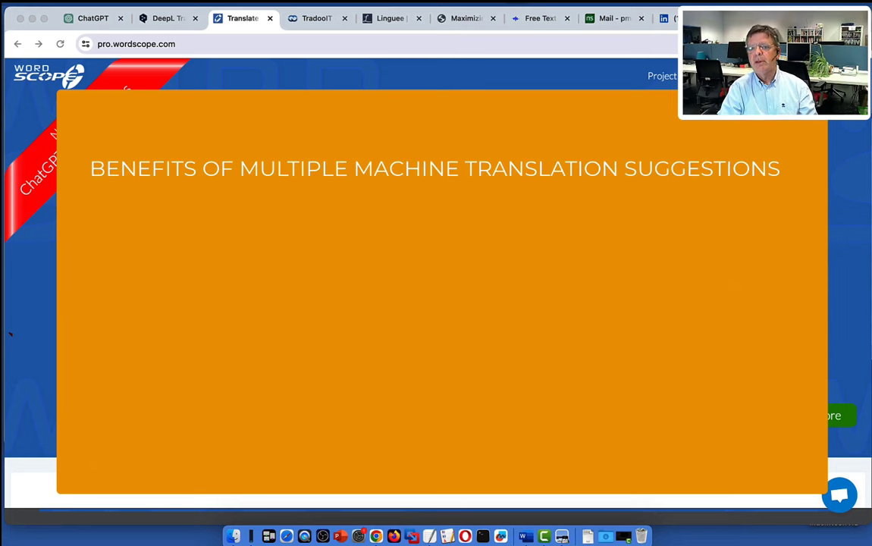
key(Right)
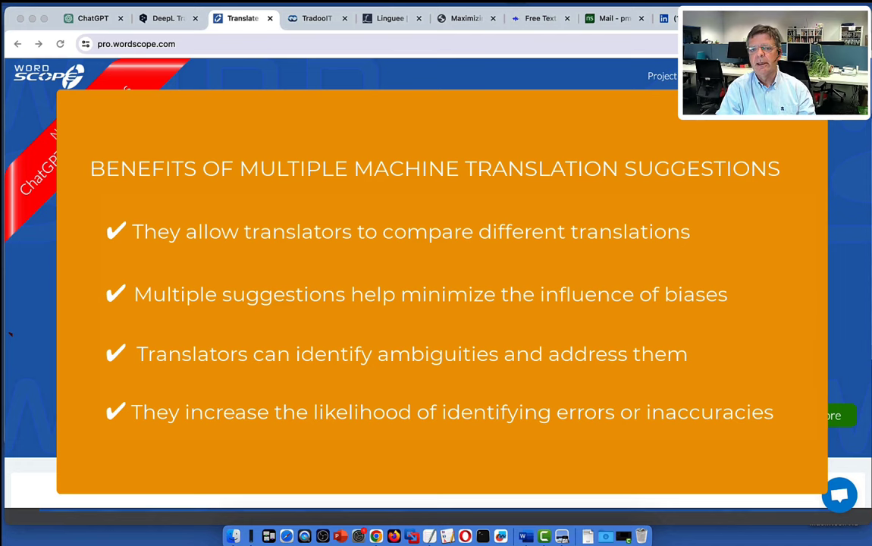
key(Right)
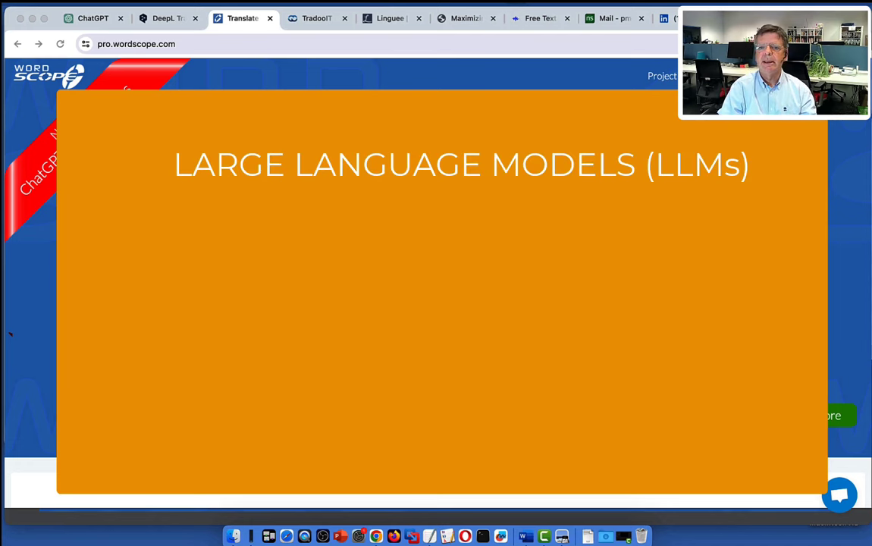
key(Right)
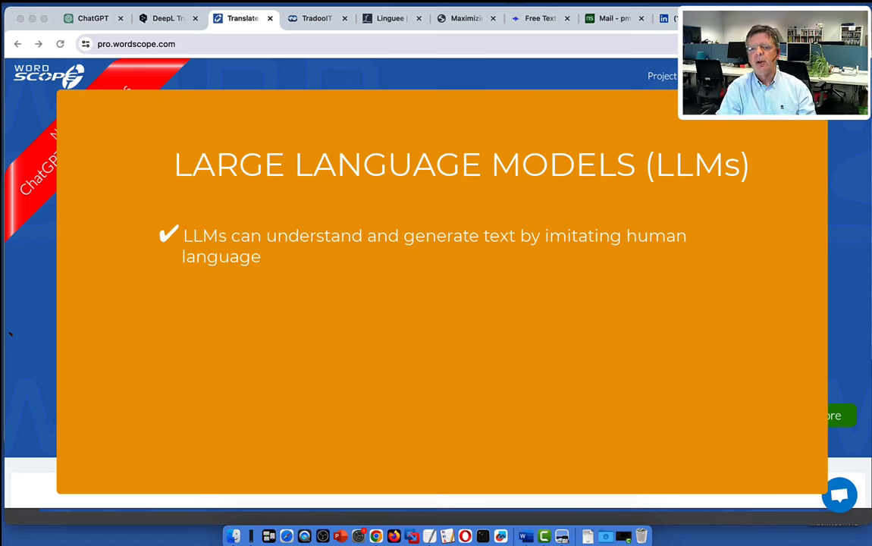
key(Right)
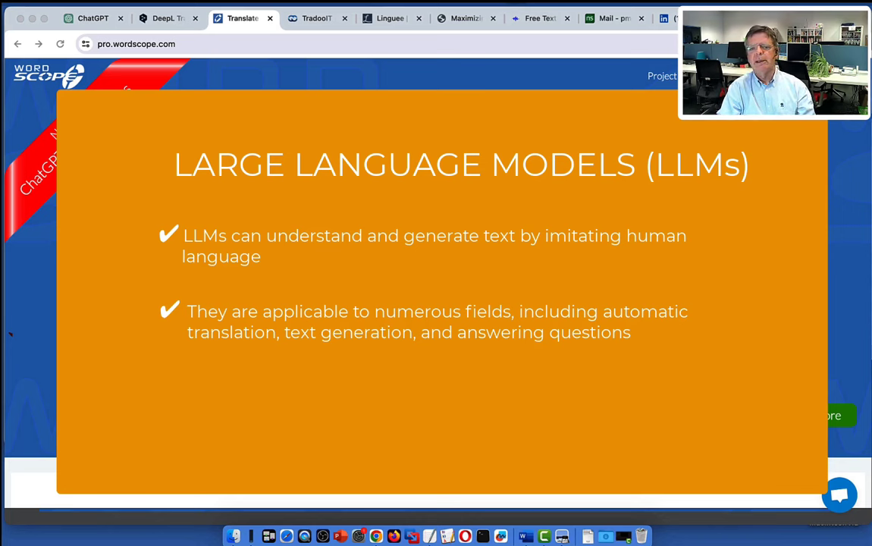
key(Right)
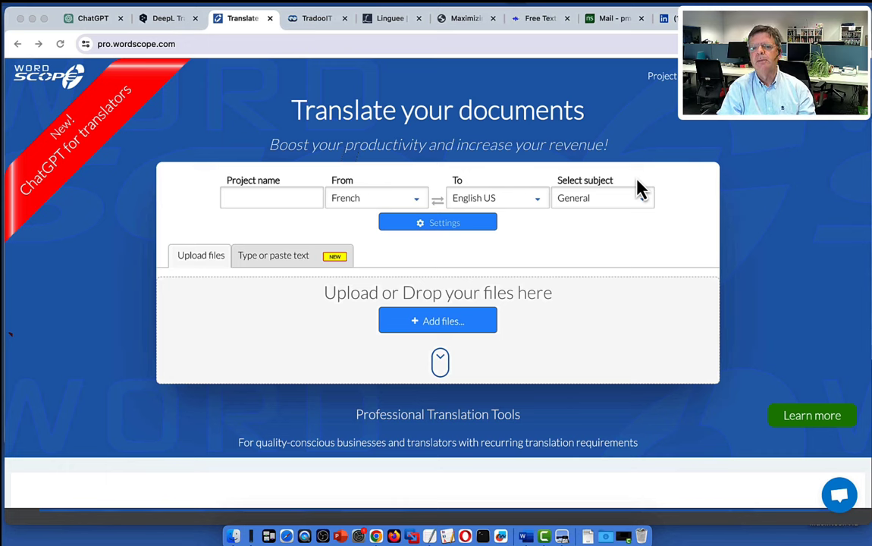
Step: Name the new translation project "AI Summit" and keep English US as its target language
click(122, 44)
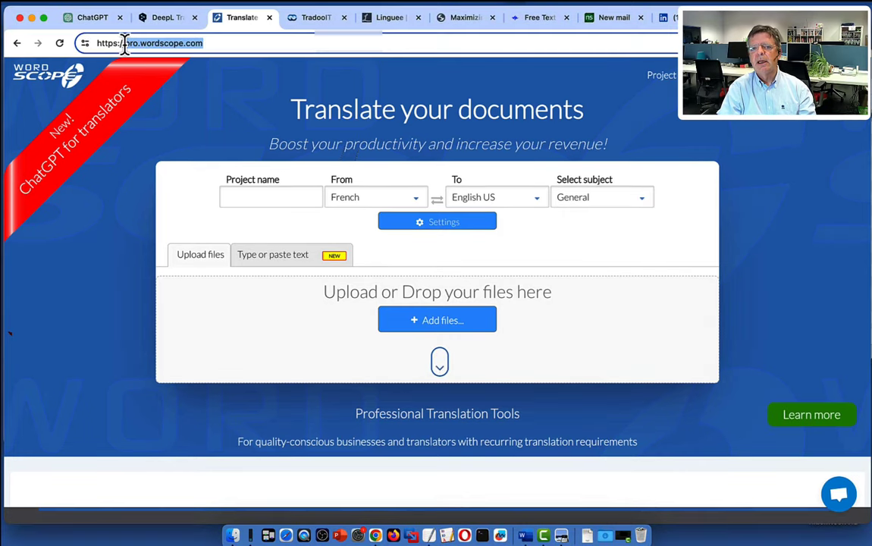
drag(124, 44, 202, 43)
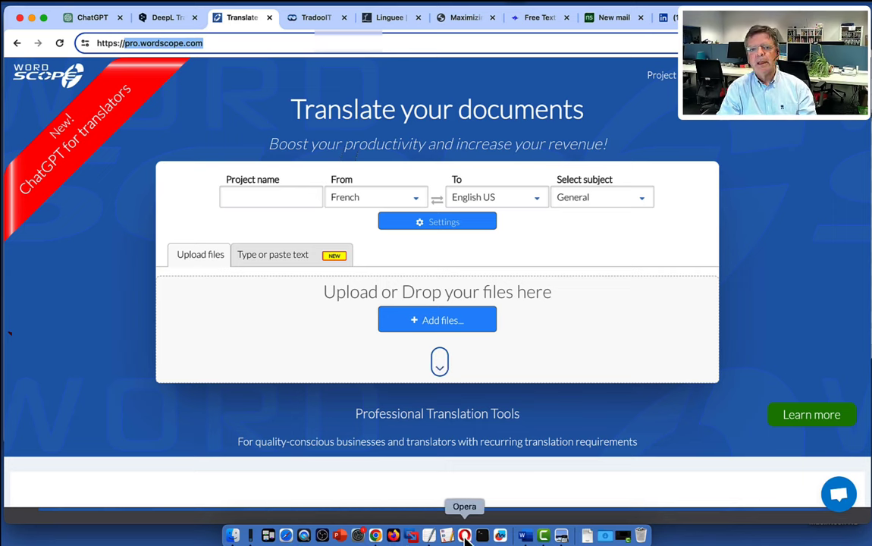
click(293, 201)
text(AI Summit)
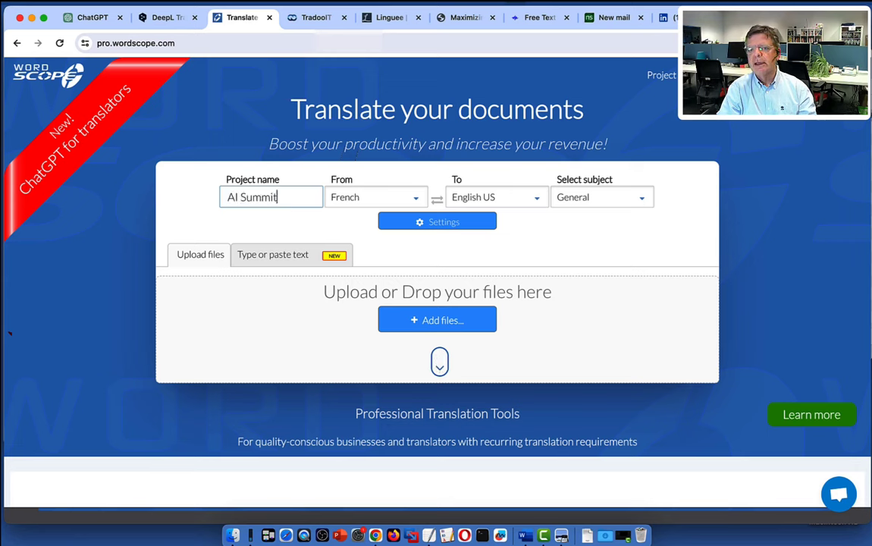
click(494, 208)
click(485, 292)
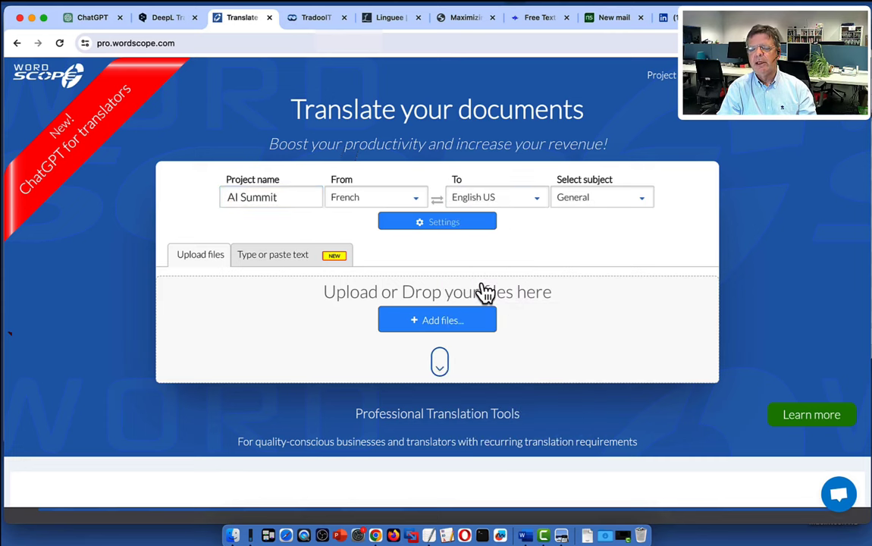
Step: Add AIsummit.docx from the translations folder to the project and run the volume analysis
click(233, 536)
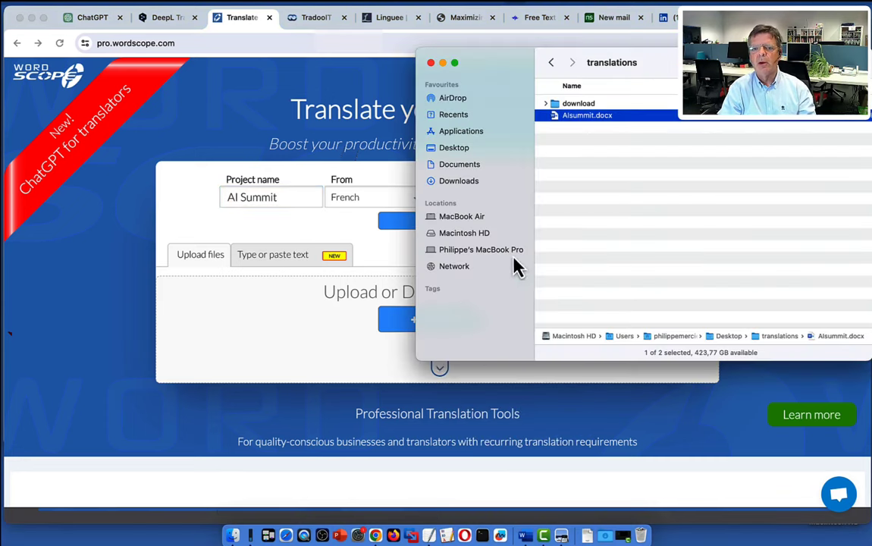
drag(595, 127, 294, 304)
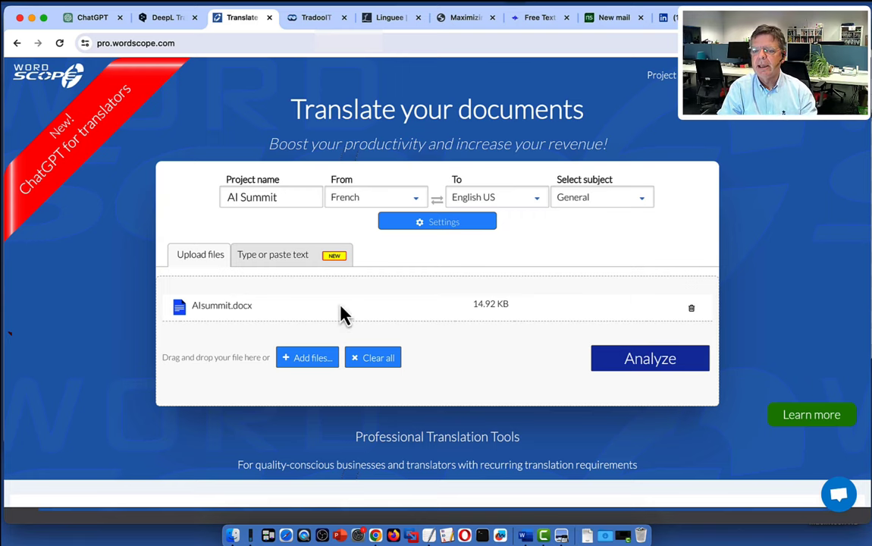
click(616, 363)
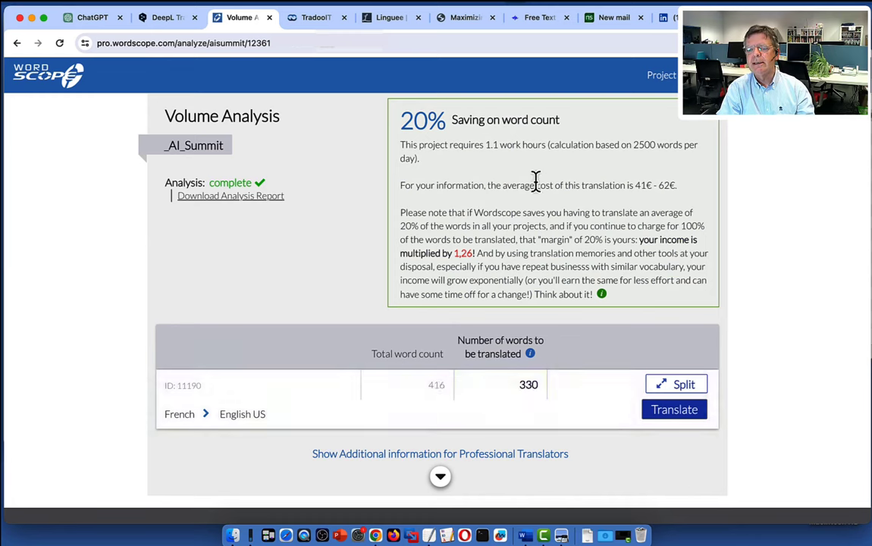
Step: Start the French to English US translation from the volume analysis and open the job in the translation editor
drag(485, 145, 546, 145)
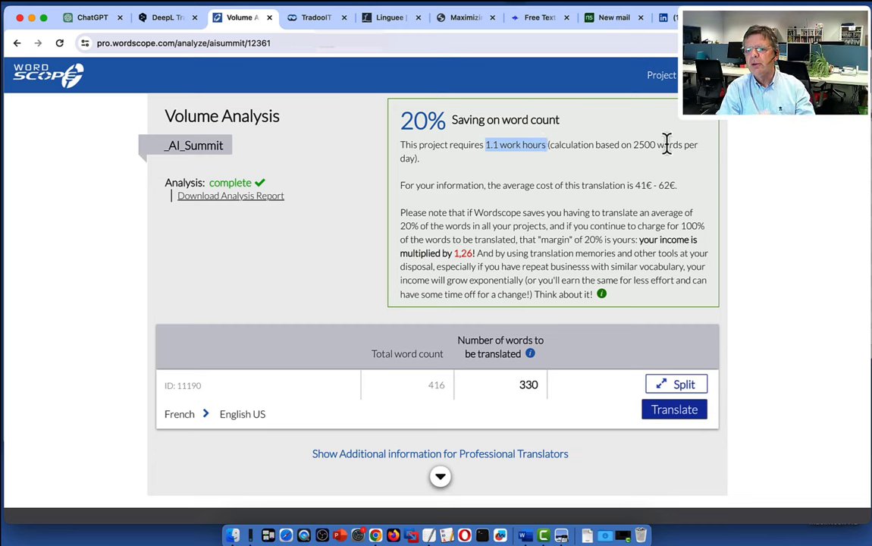
click(670, 415)
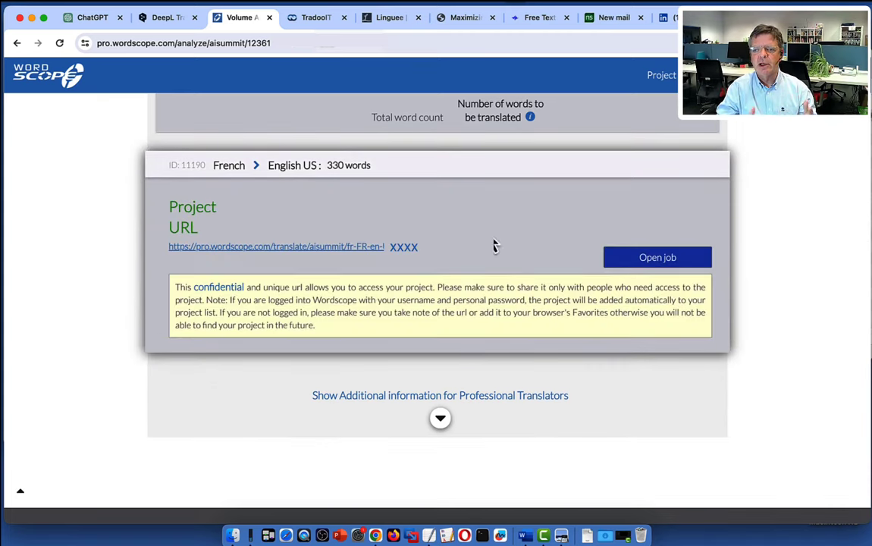
drag(178, 287, 303, 289)
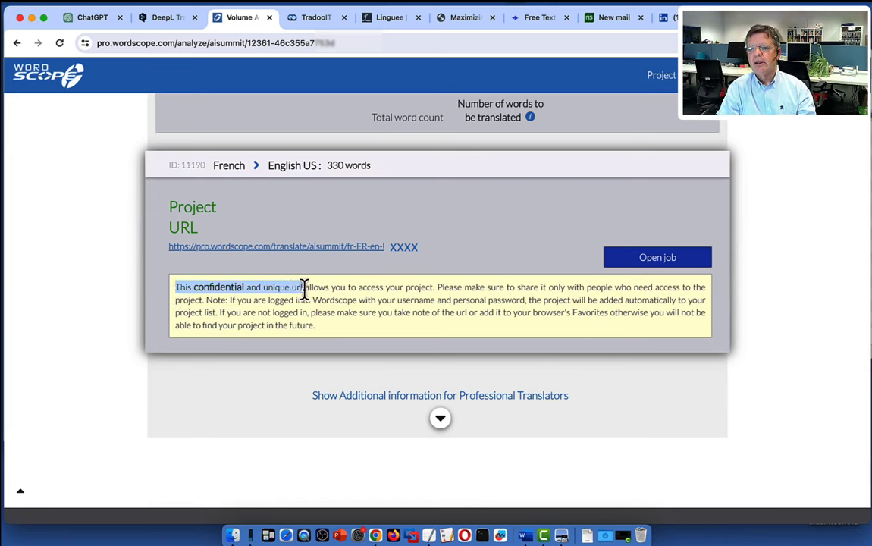
click(637, 266)
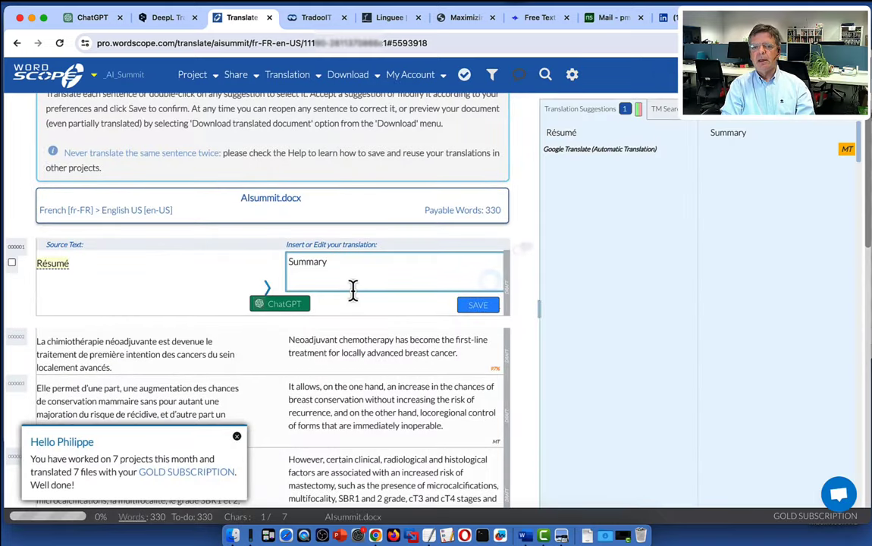
Step: Dismiss the greeting message and save "Summary" as the translation of the first segment, "Résumé"
scroll(353, 289, down, 2)
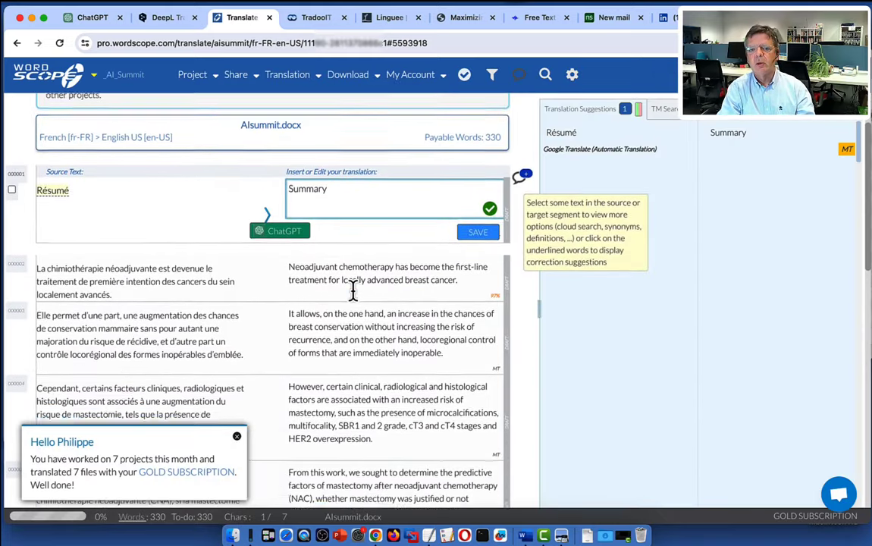
scroll(353, 289, down, 1)
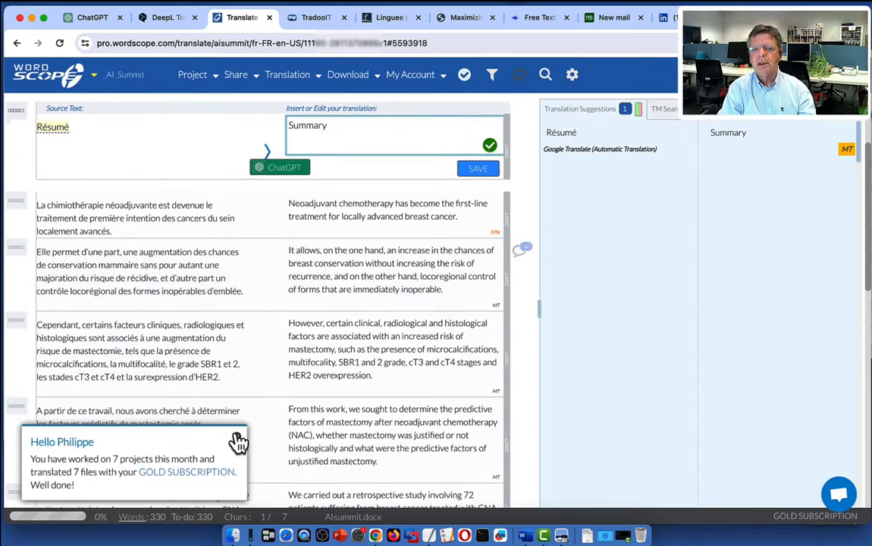
click(239, 440)
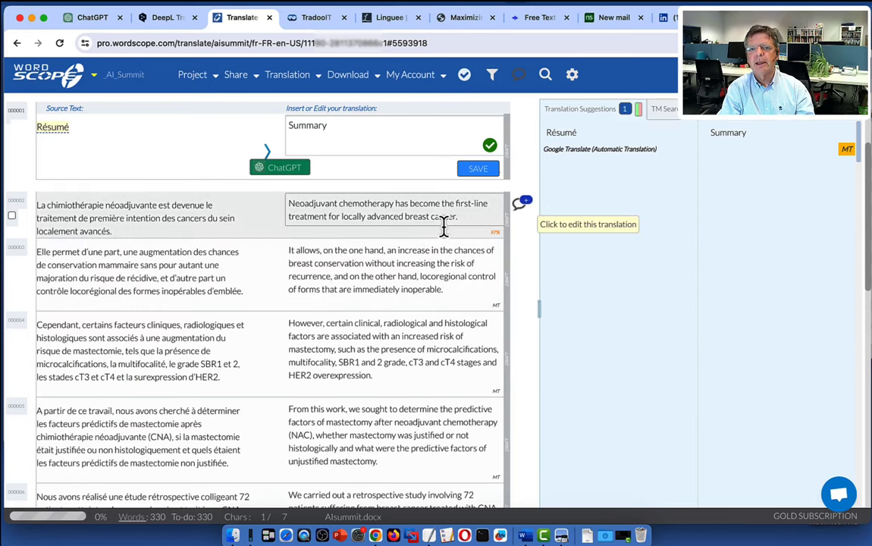
click(424, 138)
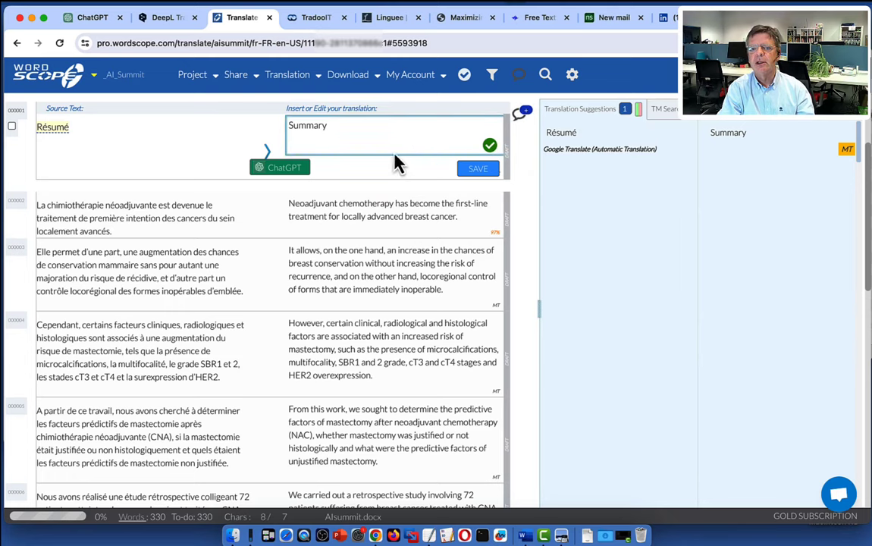
click(473, 171)
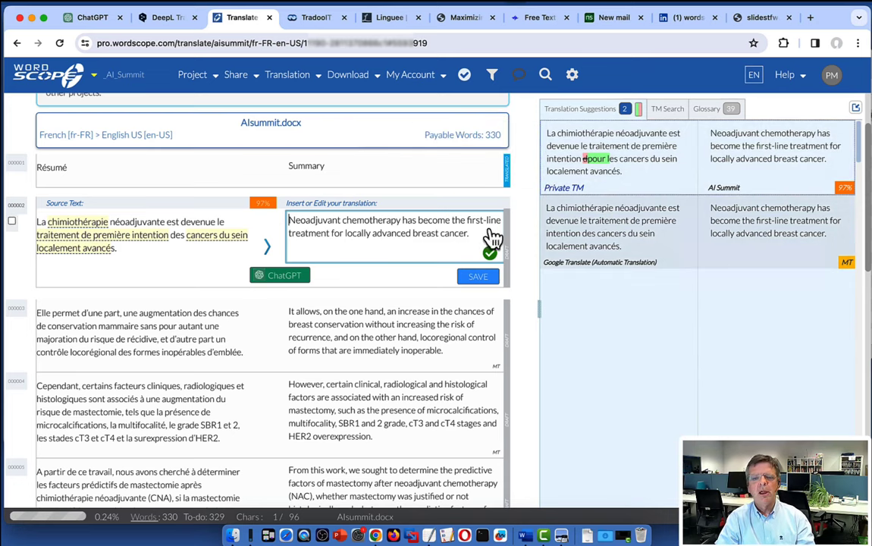
Step: Review the term hints and glossary entries for the second segment, and return to its translation suggestions
mouse_move(229, 250)
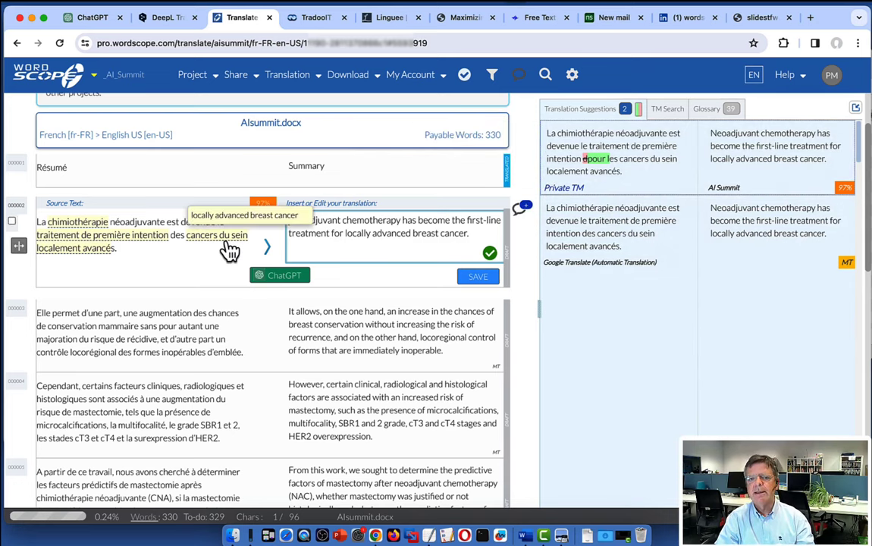
mouse_move(155, 247)
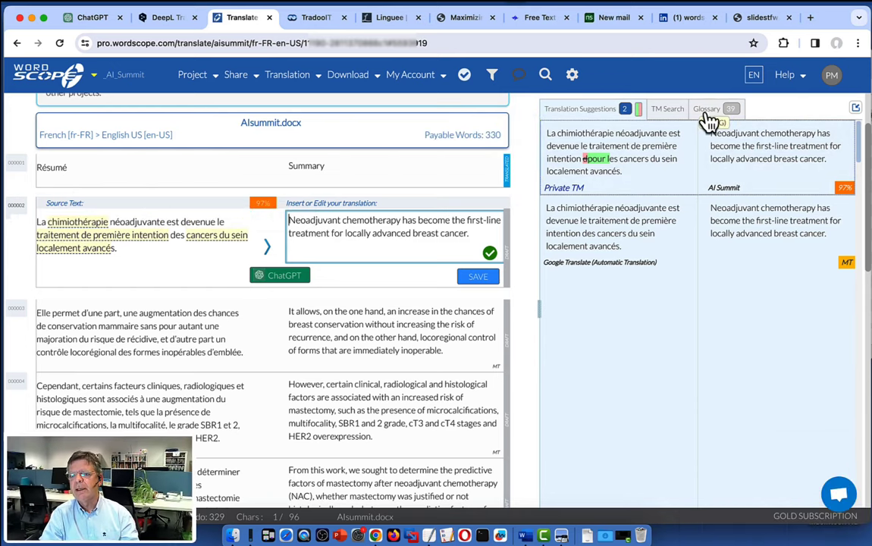
click(707, 114)
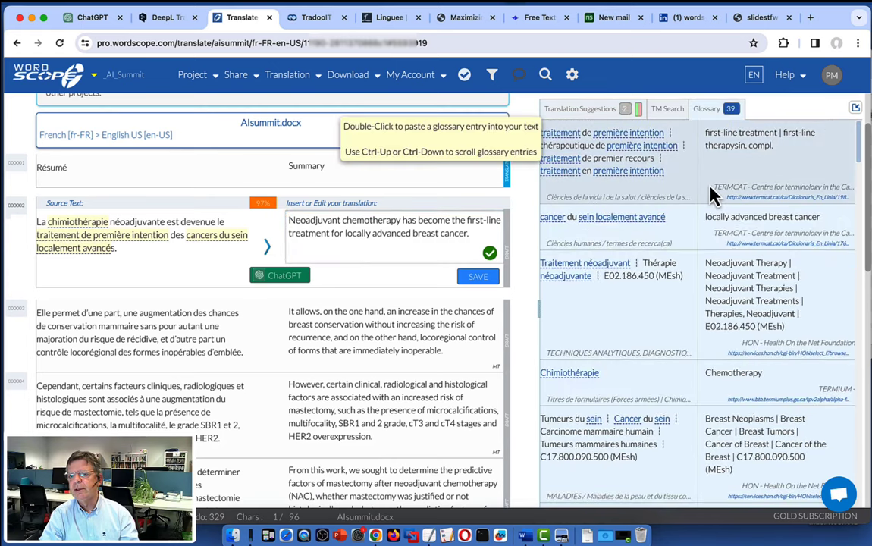
scroll(773, 184, down, 10)
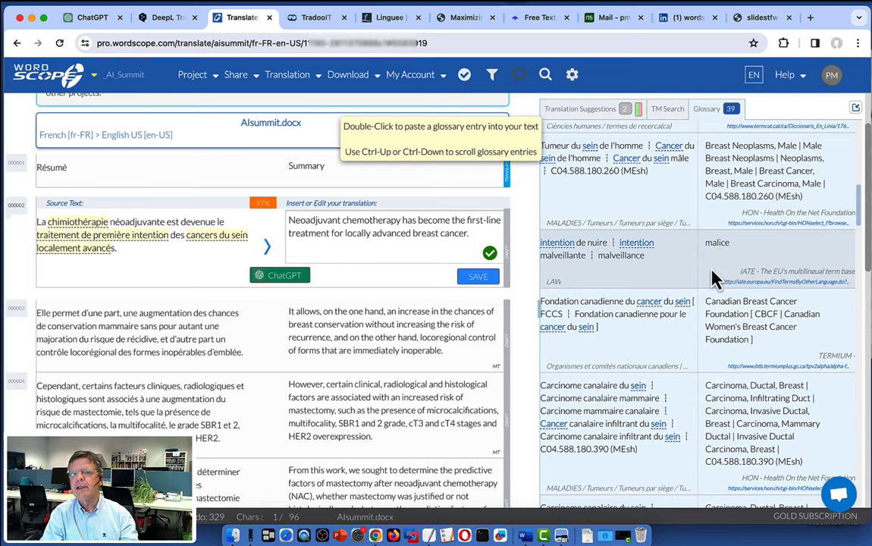
scroll(714, 279, up, 1)
scroll(714, 279, up, 5)
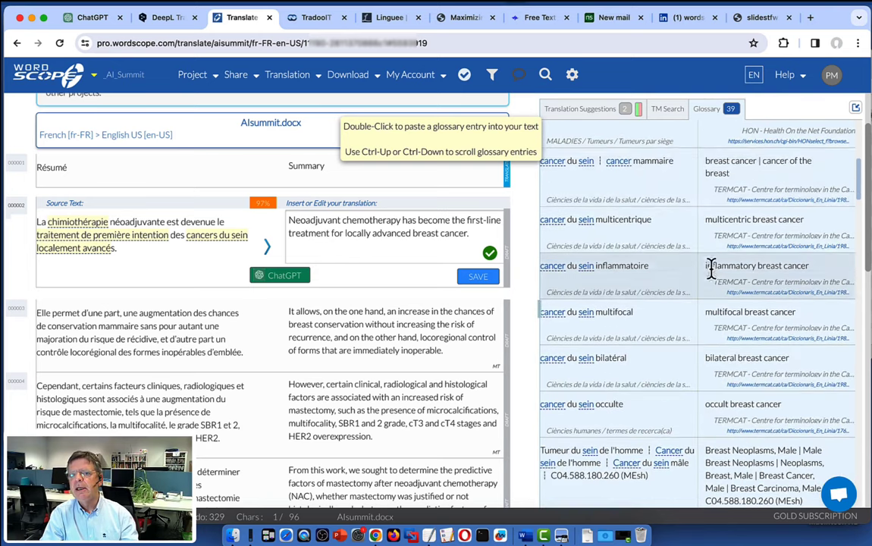
click(584, 115)
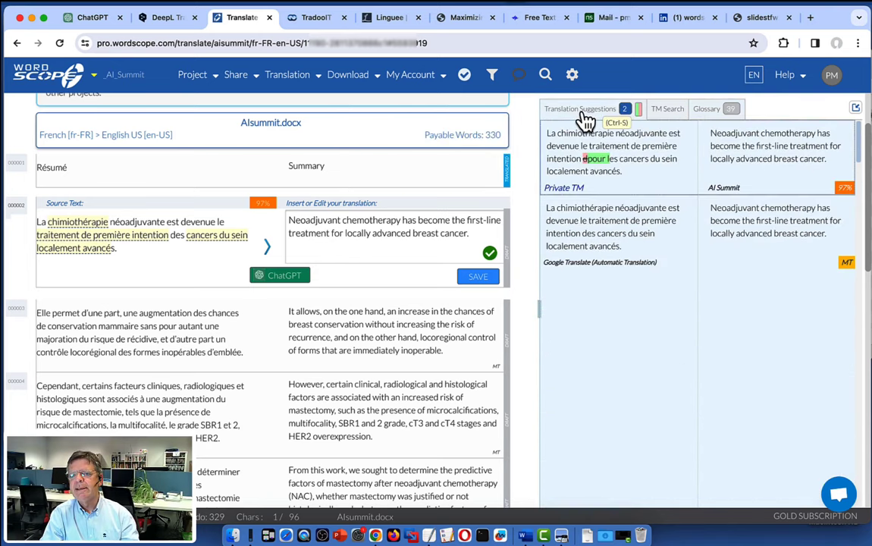
Step: Enable the MyMemory, DeepL, Tradooit, Reverso MT and AmazonMT machine translation engines, and rank AmazonMT directly below Google Translate
click(573, 76)
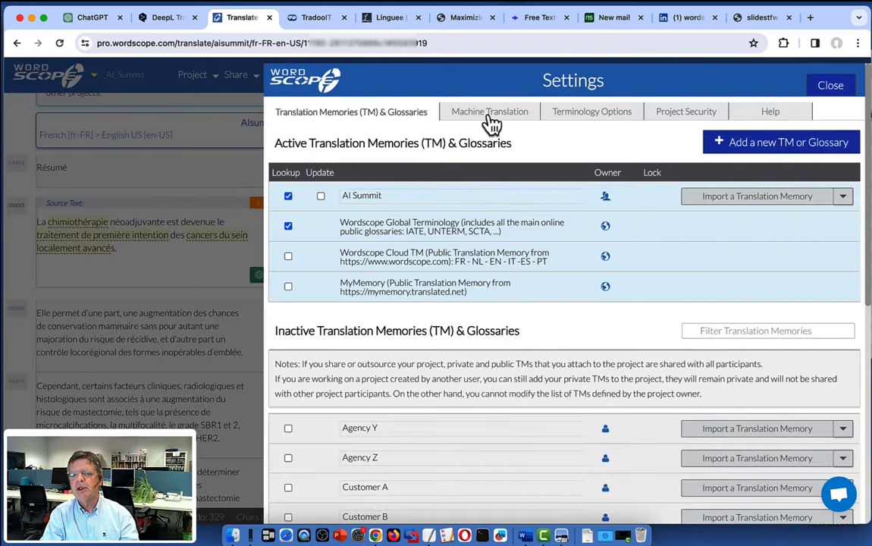
click(496, 124)
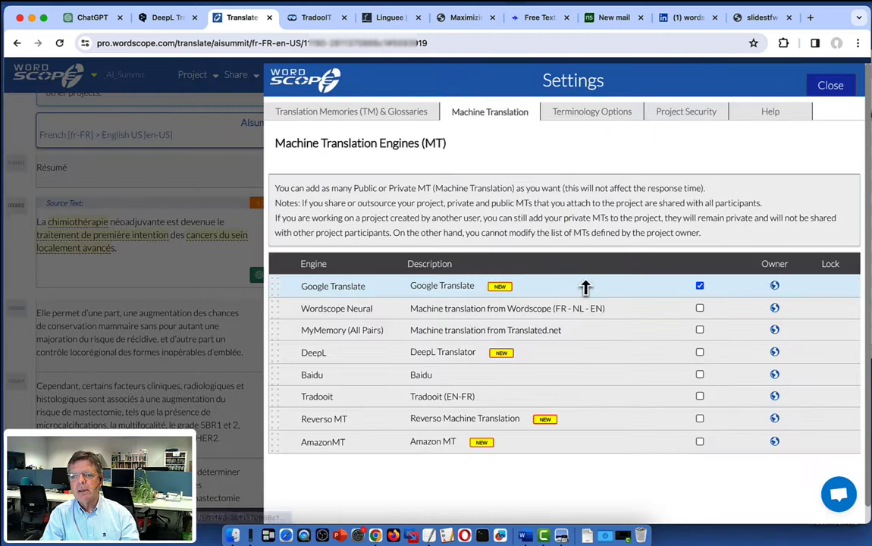
click(700, 336)
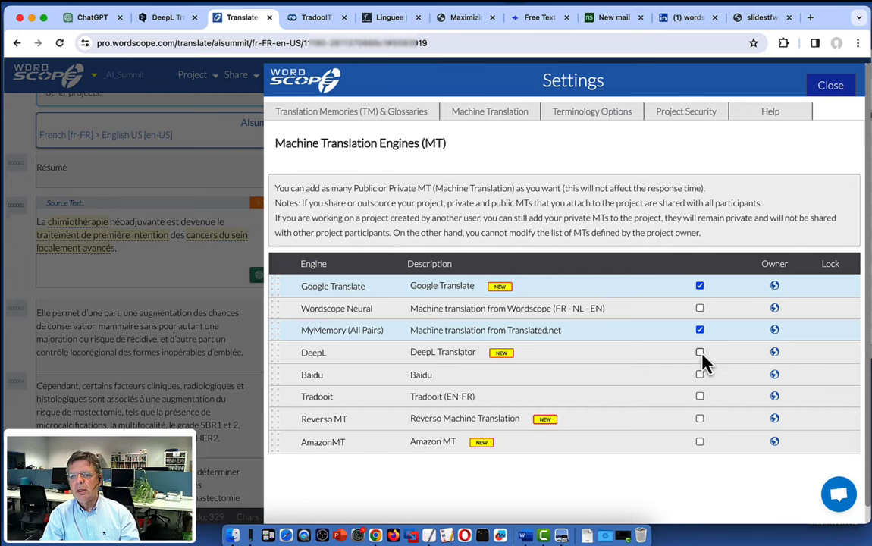
click(700, 354)
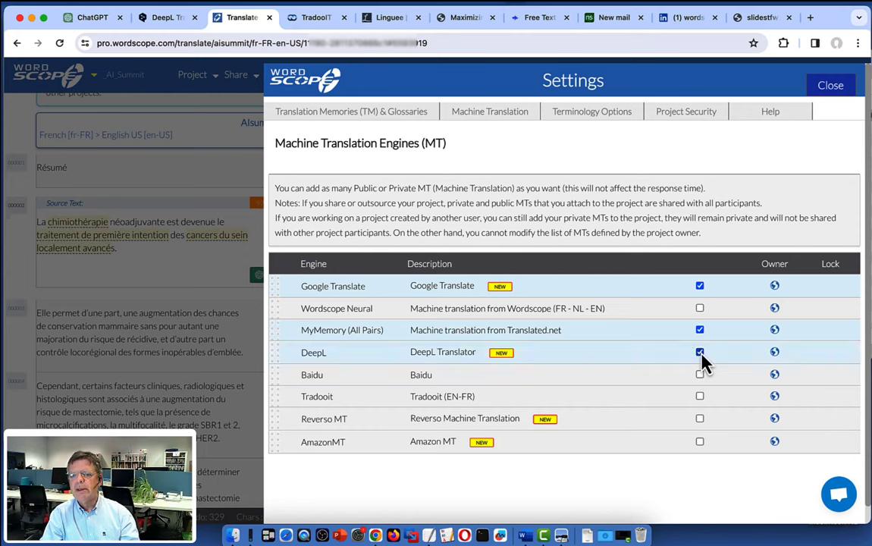
click(700, 398)
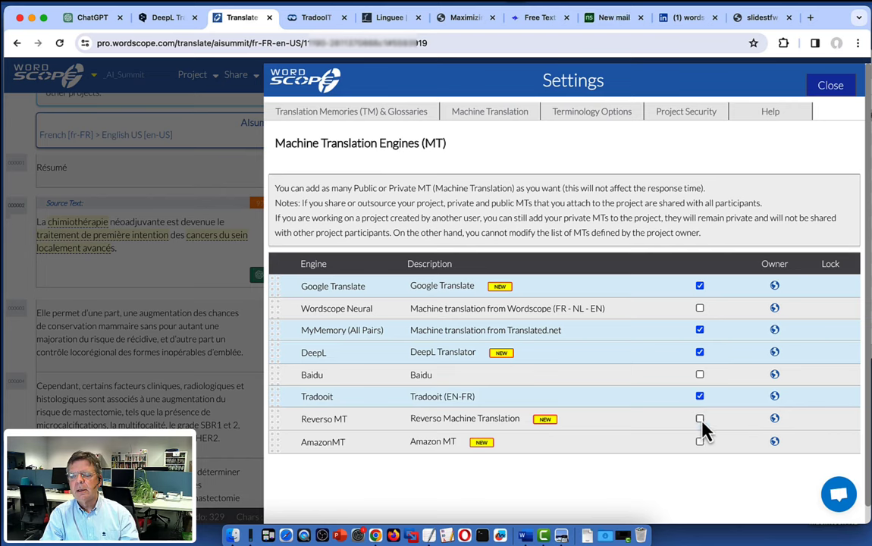
click(700, 420)
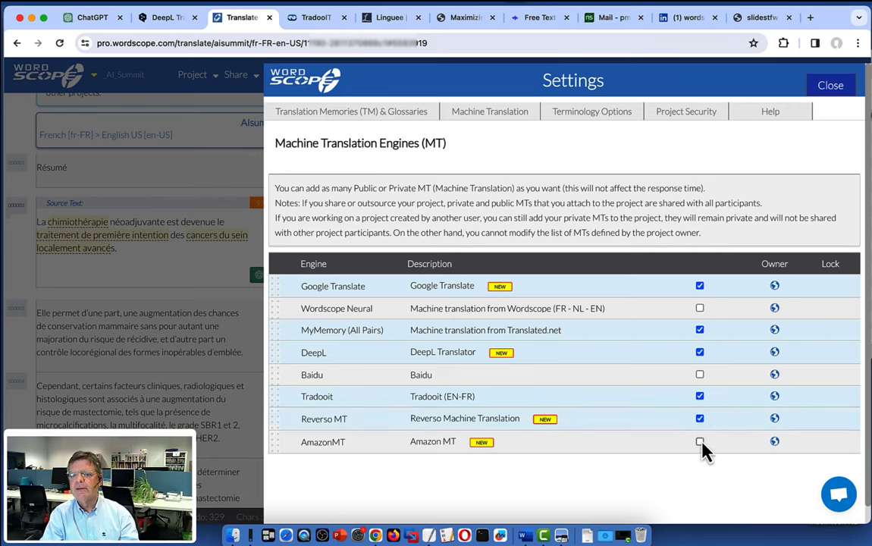
click(700, 443)
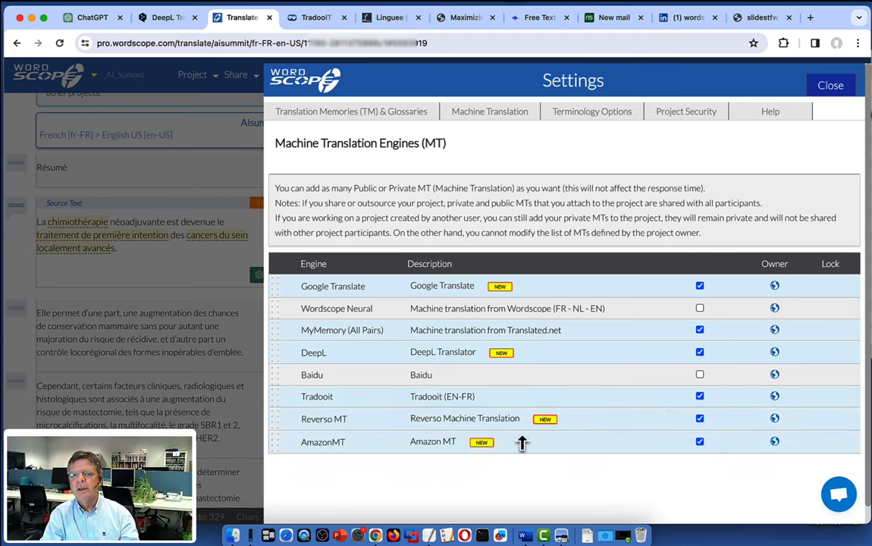
drag(519, 439, 521, 306)
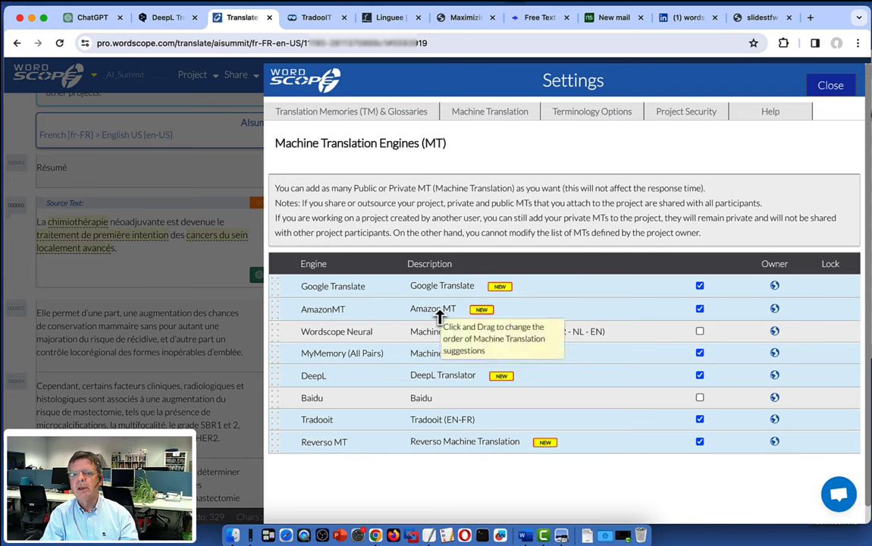
click(831, 86)
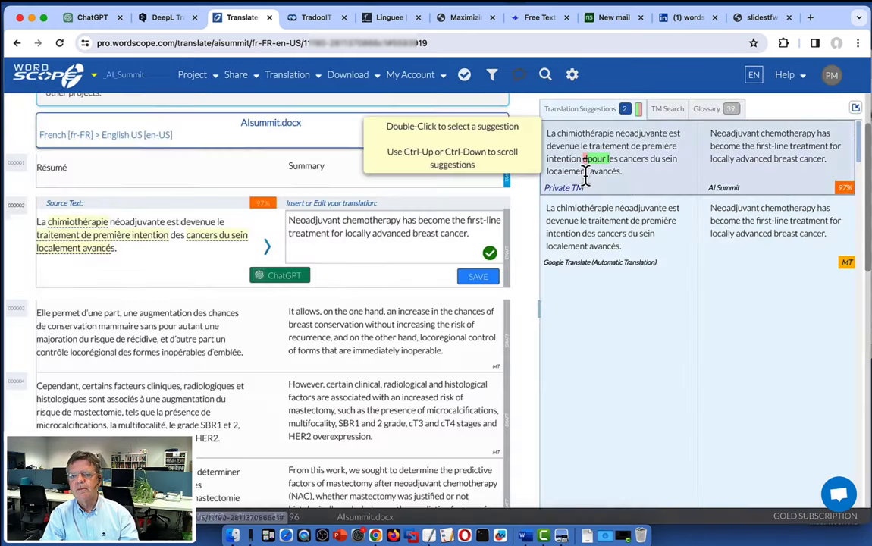
Step: Save the second segment's translation and compare the machine translation suggestions offered for the third segment
click(467, 282)
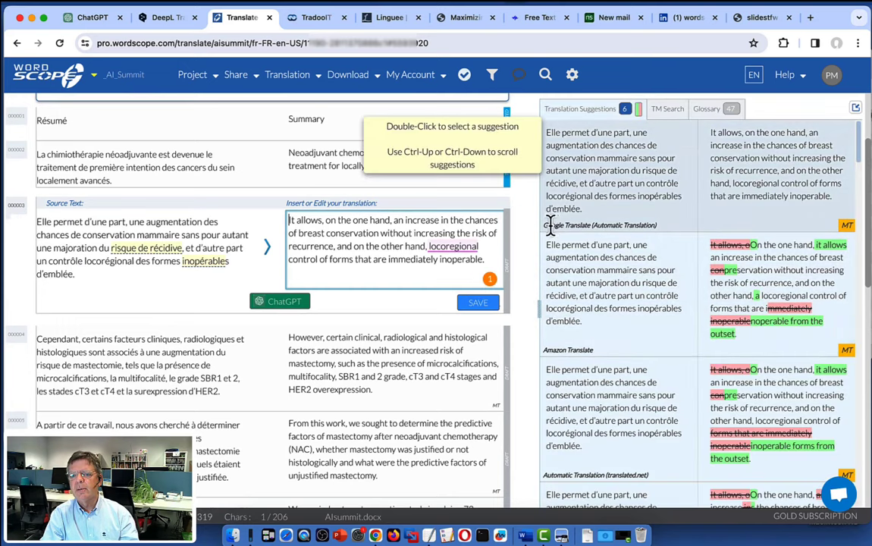
drag(551, 225, 585, 225)
click(555, 350)
scroll(588, 351, down, 3)
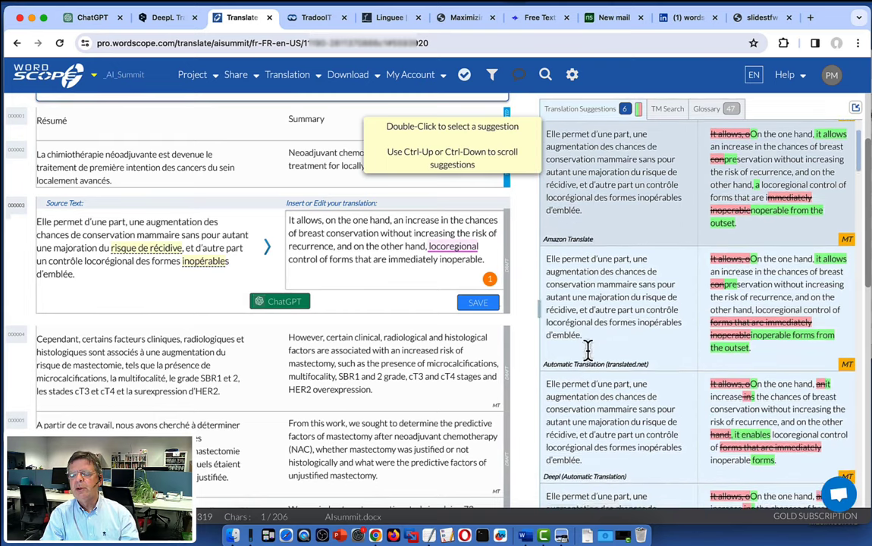
drag(554, 422, 594, 422)
scroll(593, 422, up, 3)
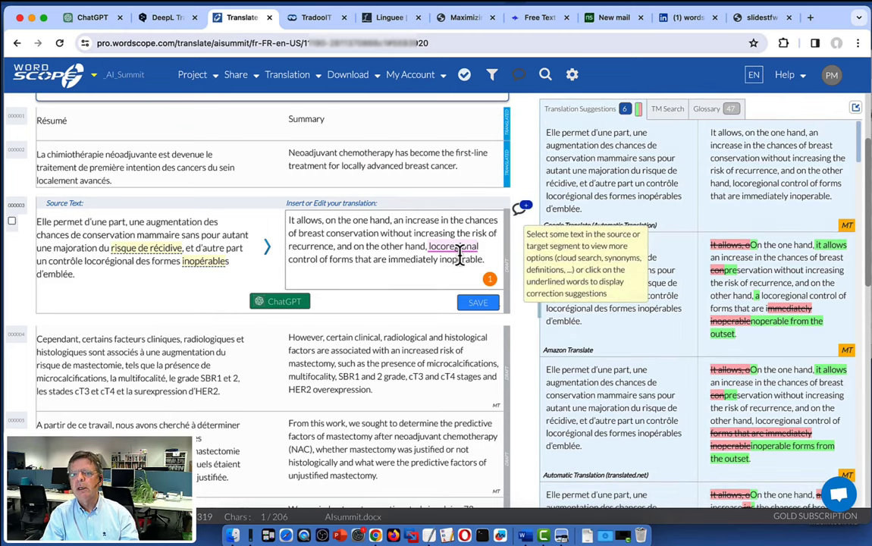
Step: Test the suggestions' difference highlighting by inserting and removing "xxx", and deleting and restoring "on", in the third segment's translation
click(327, 220)
text(x)
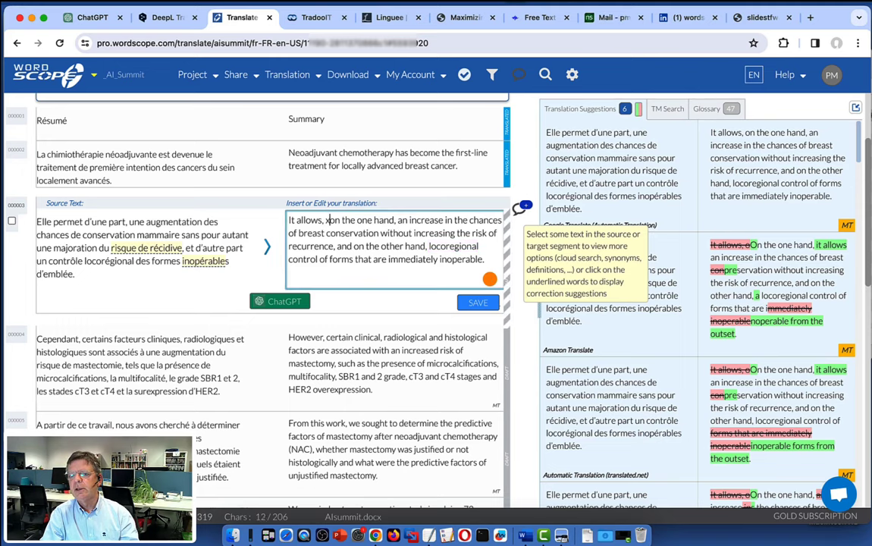
text(xxx)
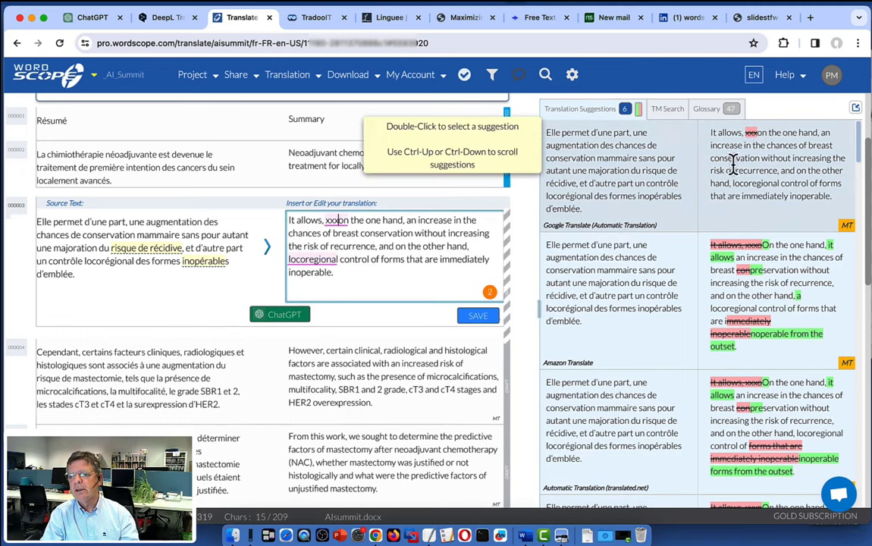
key(BackSpace)
key(BackSpace)
key(BackSpace)
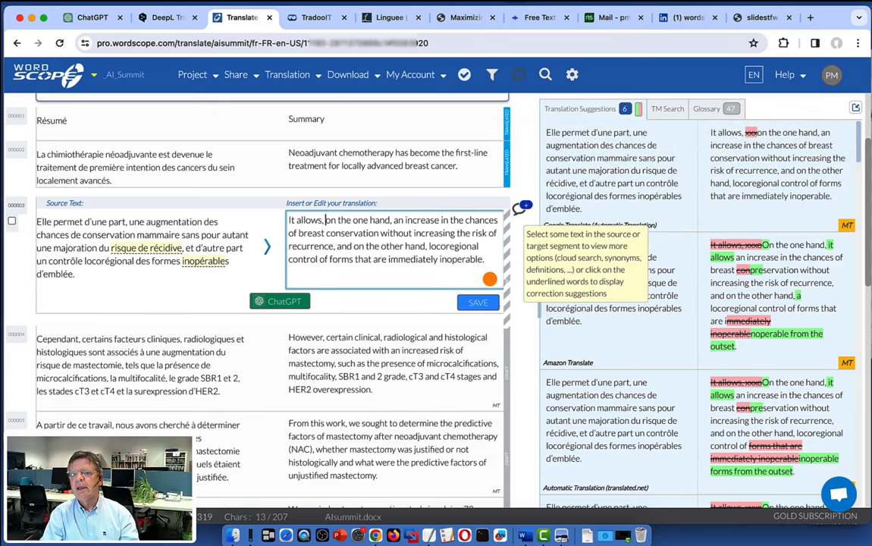
key(Delete)
key(Delete)
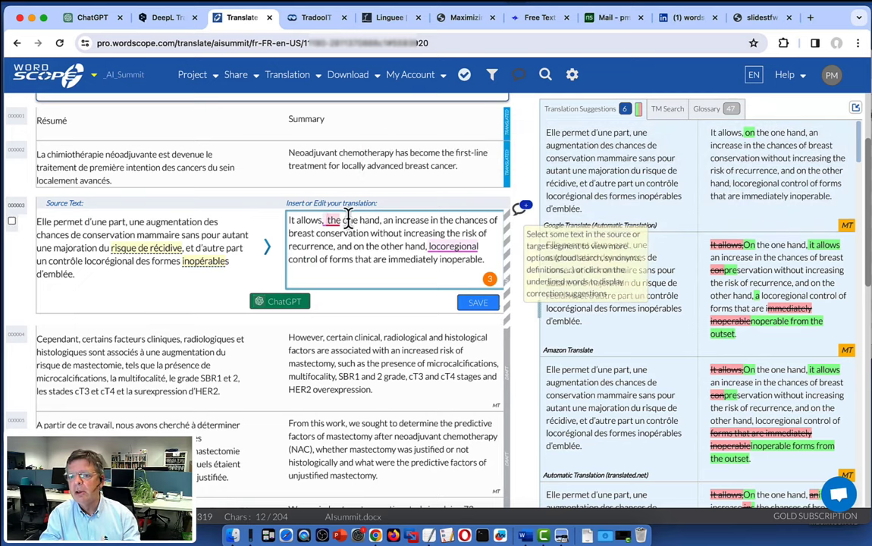
text(on)
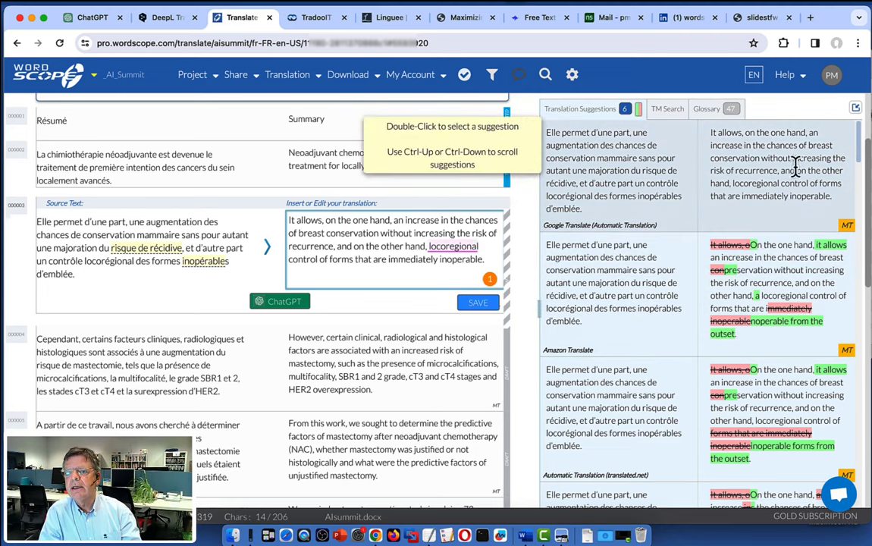
Step: Compare "breast conservation" in the Google Translate suggestion with "breast preservation" in the Amazon Translate suggestion
drag(809, 144, 764, 158)
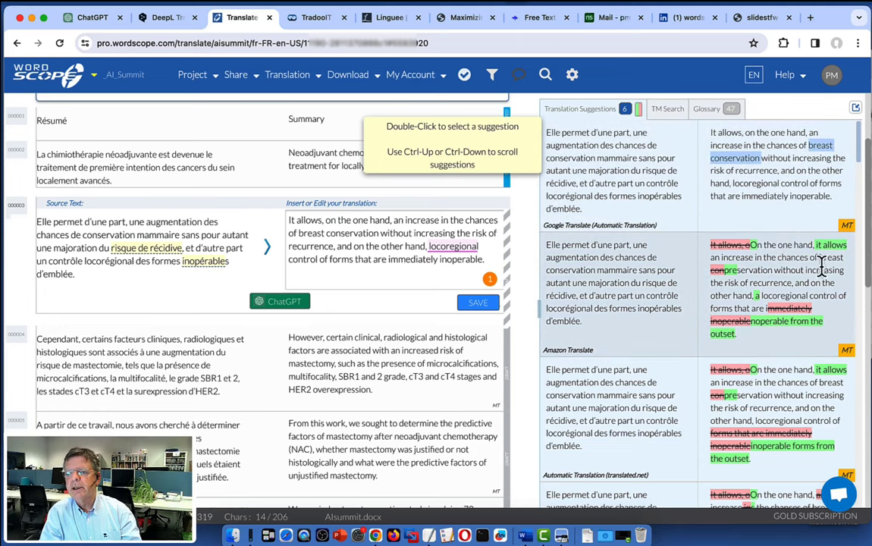
drag(818, 258, 776, 267)
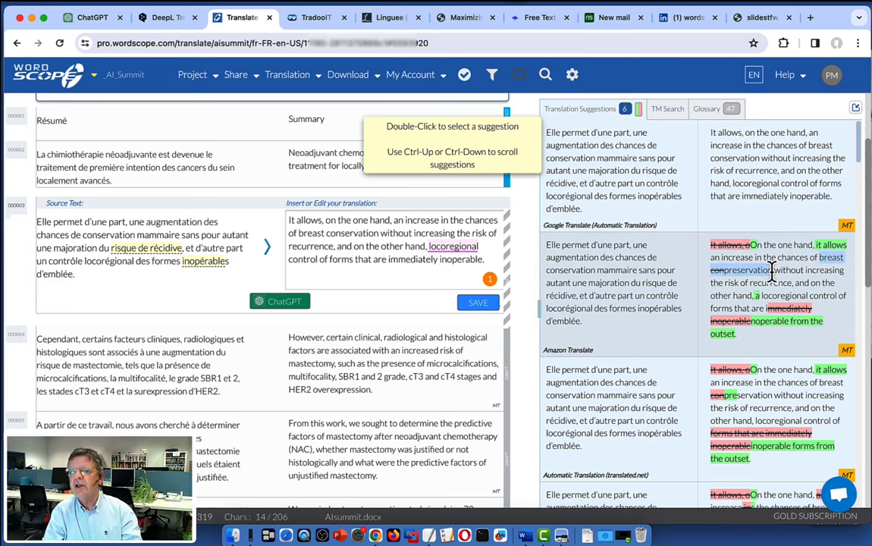
scroll(771, 269, down, 2)
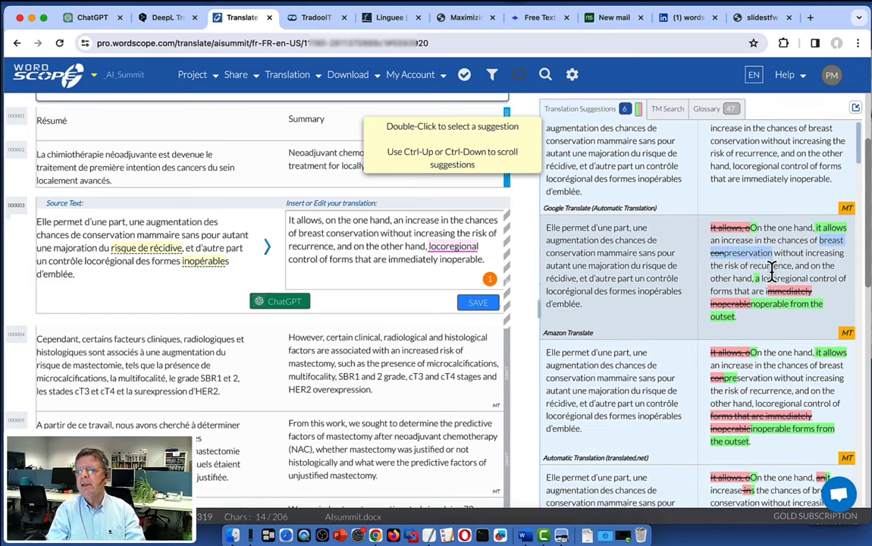
scroll(771, 270, up, 2)
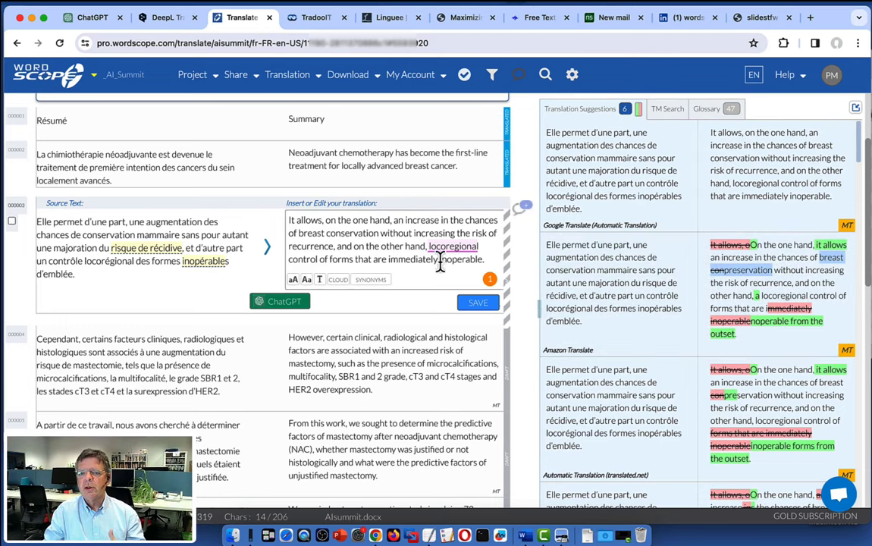
Step: Insert "it provides" before "locoregional" in the third segment's translation
click(415, 246)
key(Right)
key(Right)
key(Right)
key(Right)
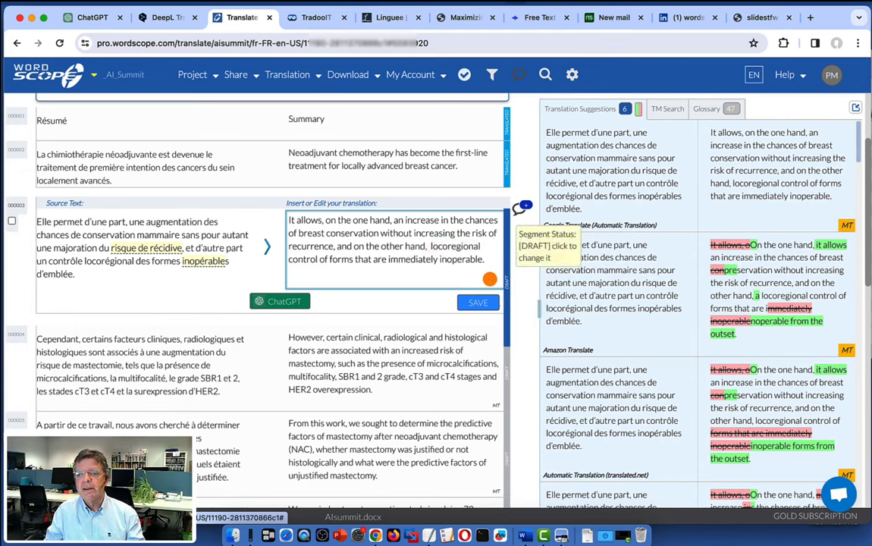
text(it provides)
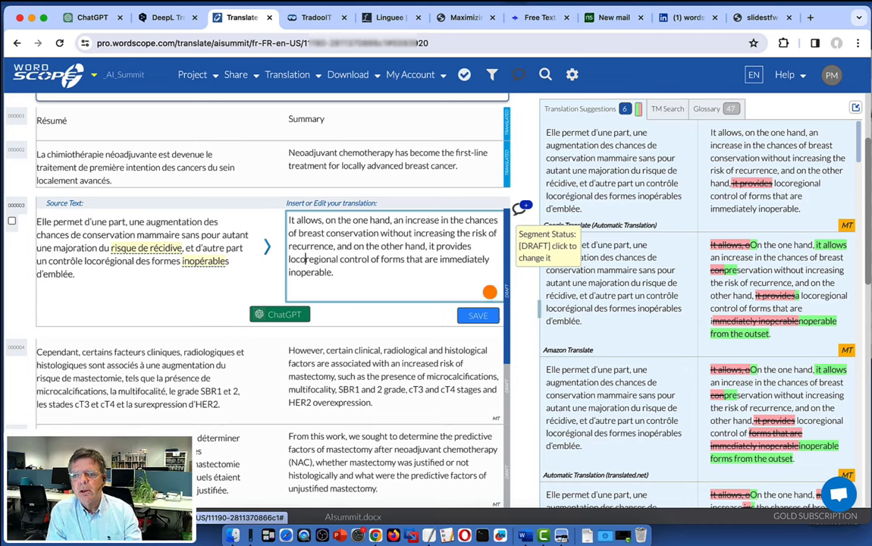
Step: Reword the end of the third segment's translation to "locoregional control of presently inoperable forms."
click(313, 258)
click(379, 258)
text(presently )
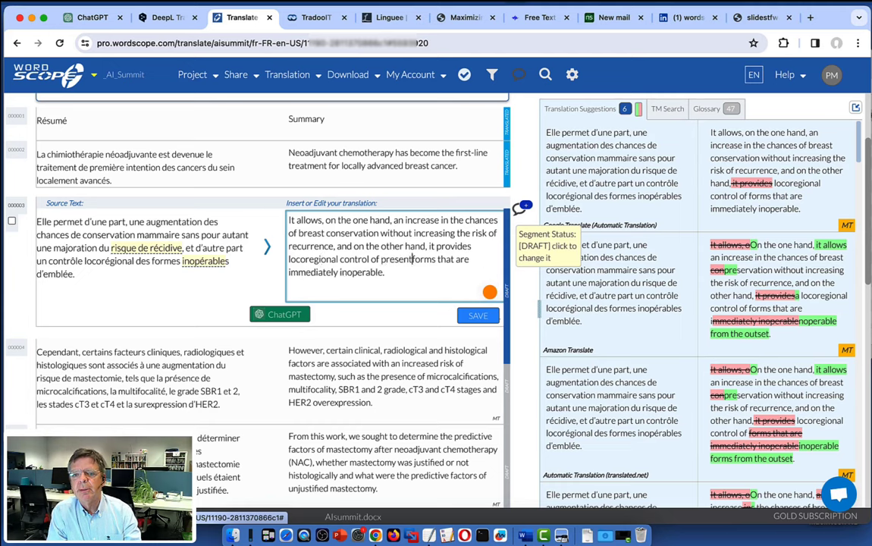
text(inoperabl)
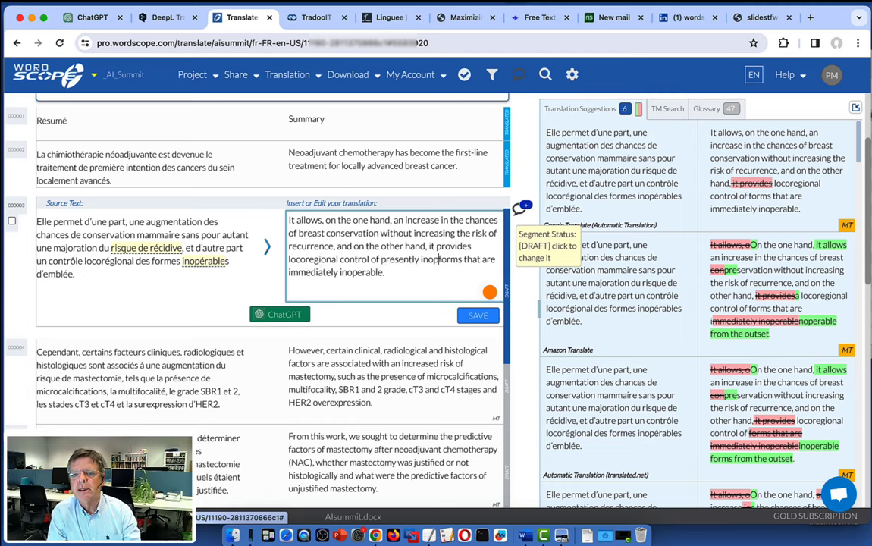
text(e)
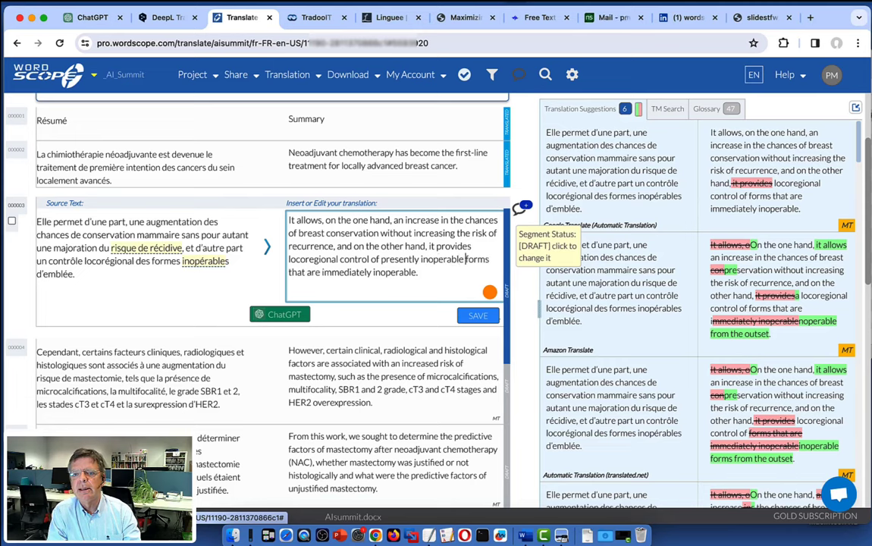
key(shift+End)
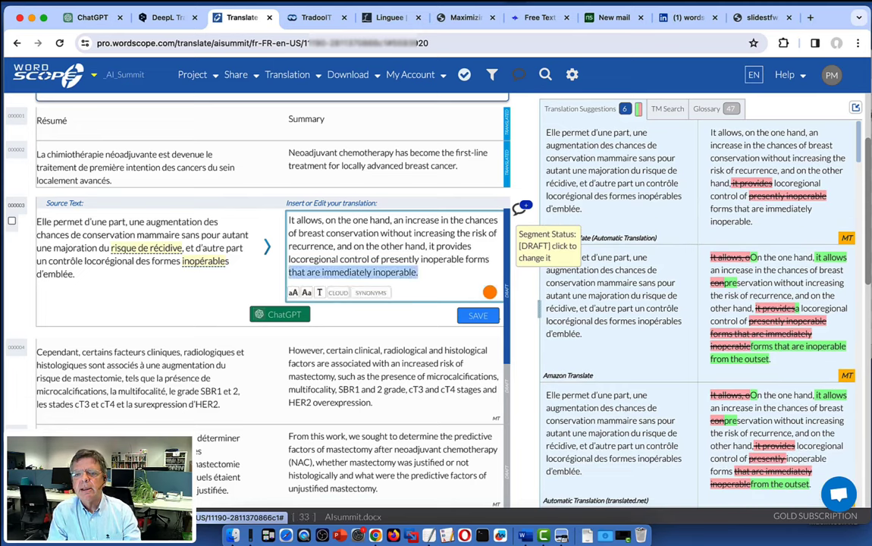
text(.)
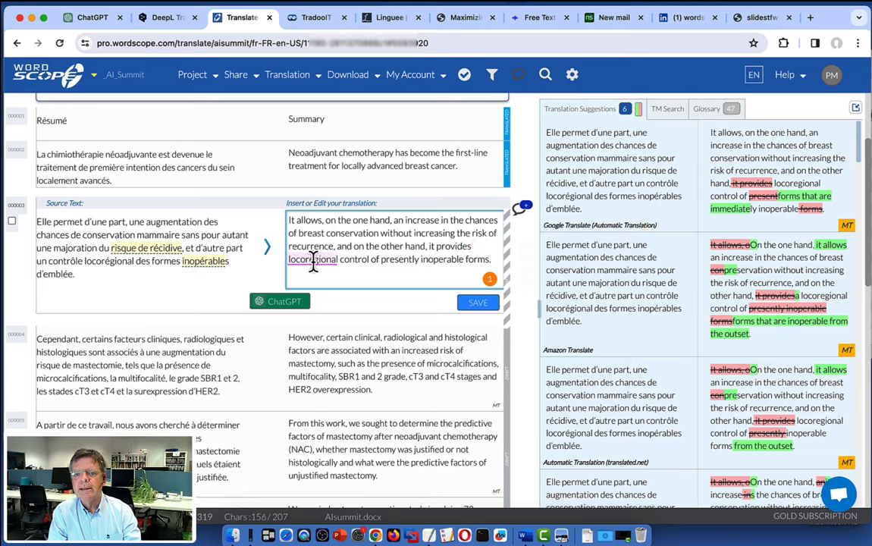
Step: Run a cloud search on "locorégional" from the third segment's source text and check the Wordscope results and their source
double_click(313, 260)
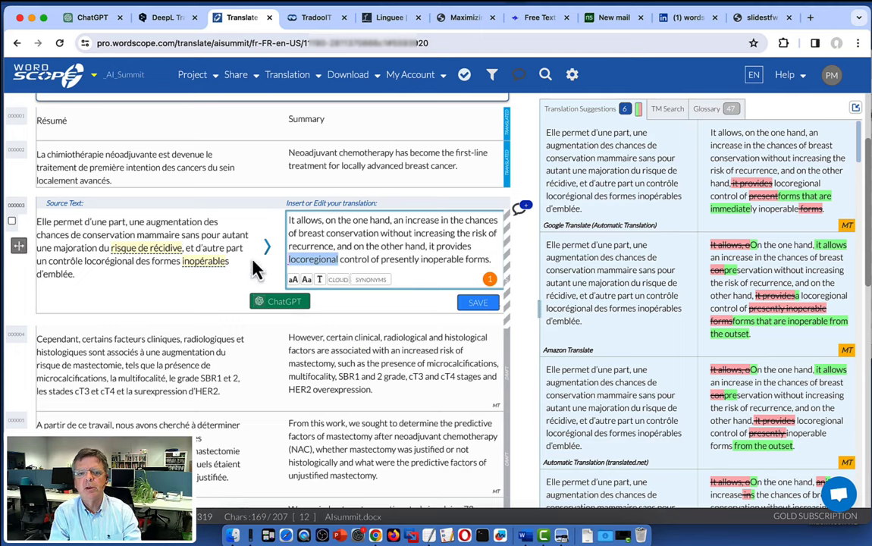
click(115, 263)
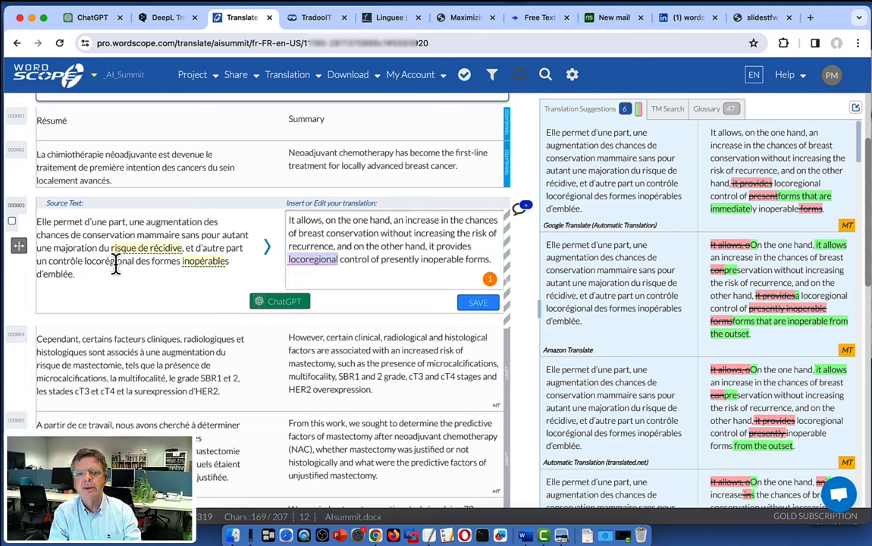
double_click(115, 263)
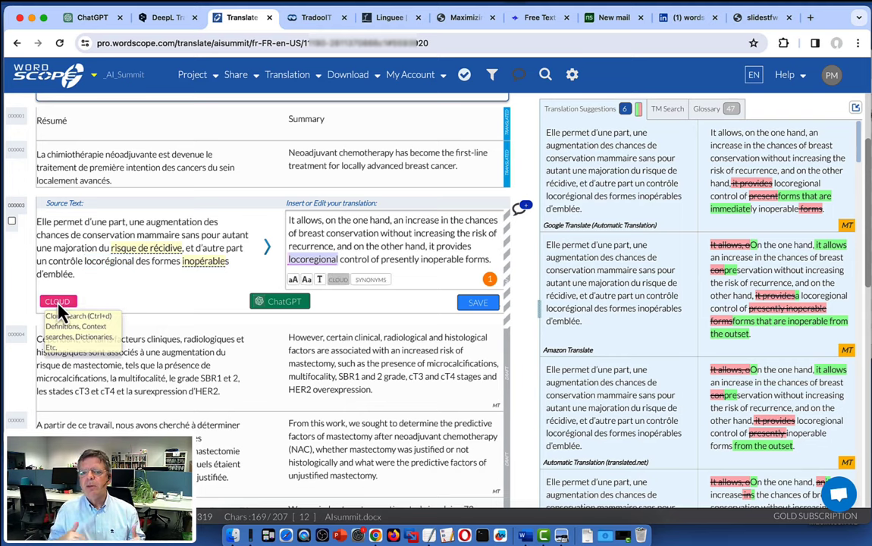
click(58, 304)
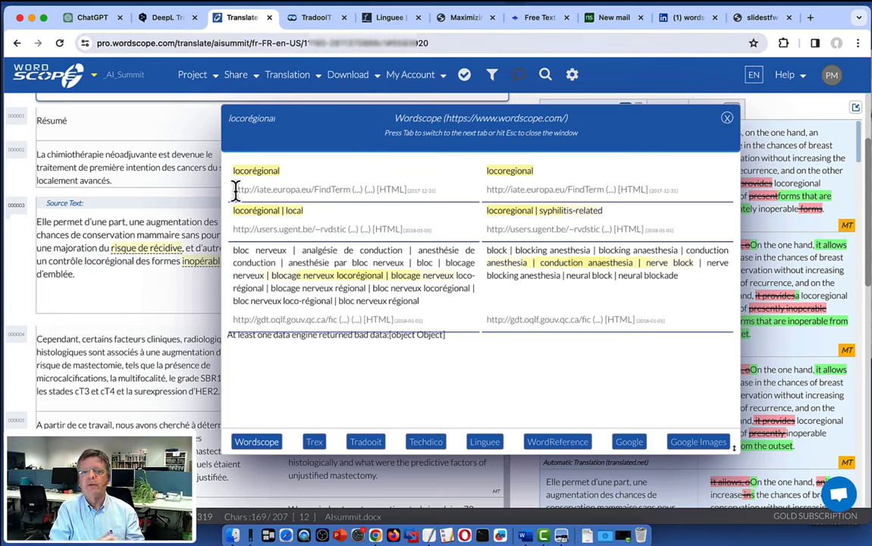
drag(234, 189, 301, 192)
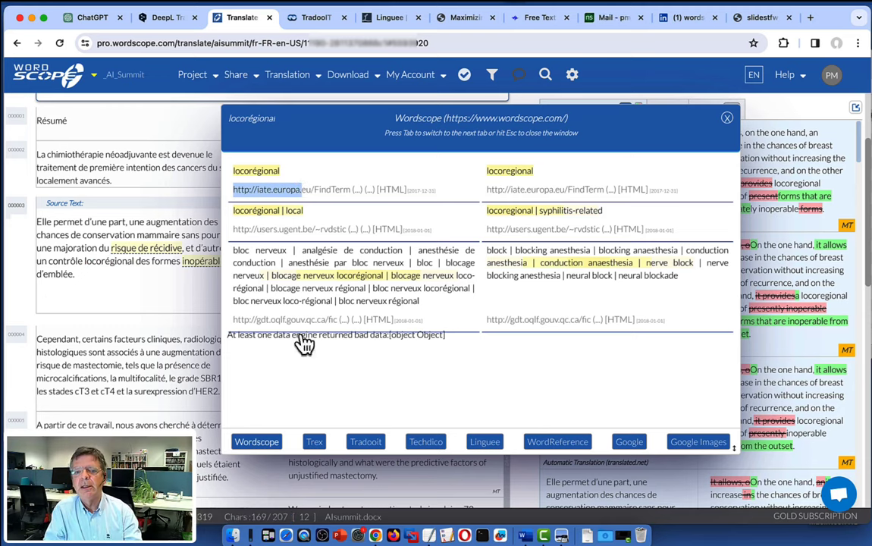
Step: Look up "locorégional" in Trex, Tradooit, Linguee and Google, and close the cloud search
click(314, 442)
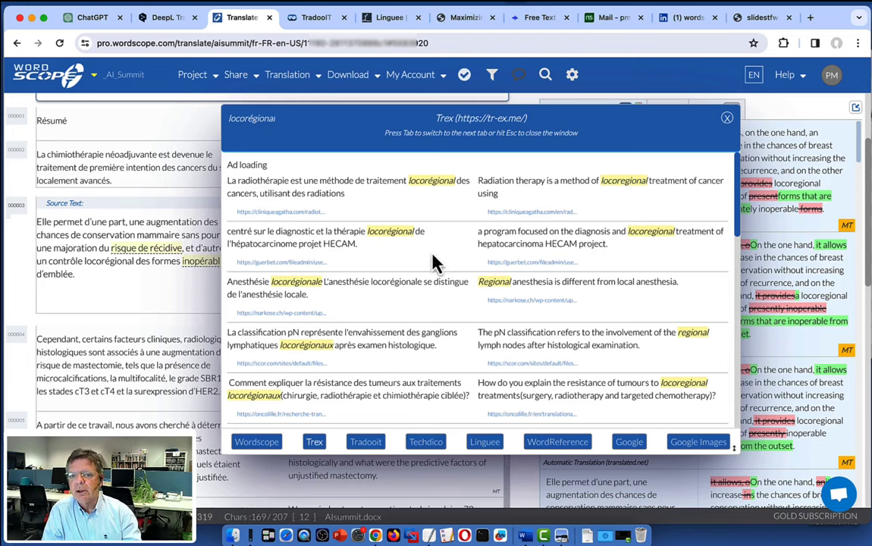
click(366, 442)
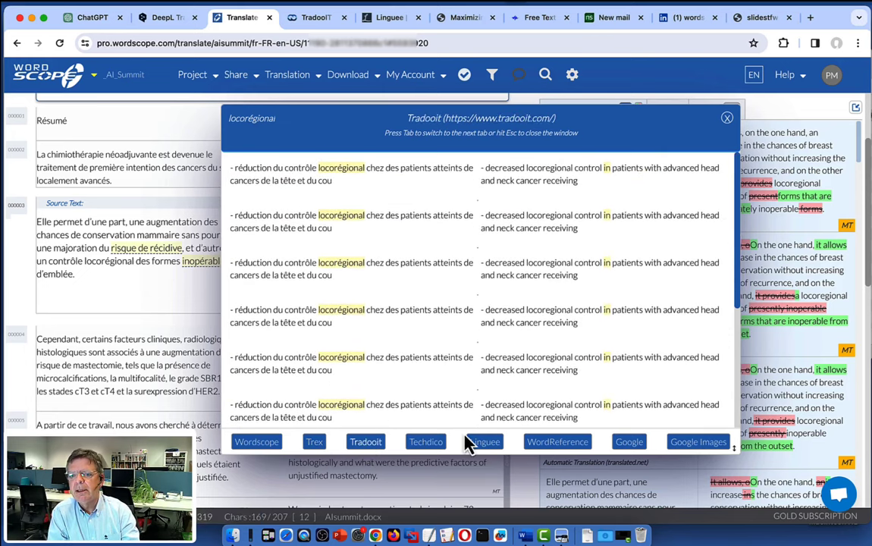
click(482, 443)
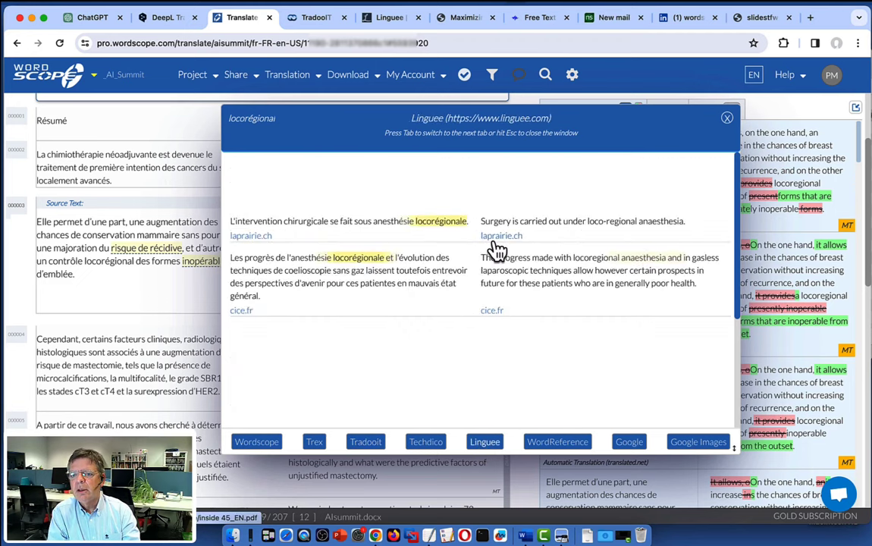
click(628, 443)
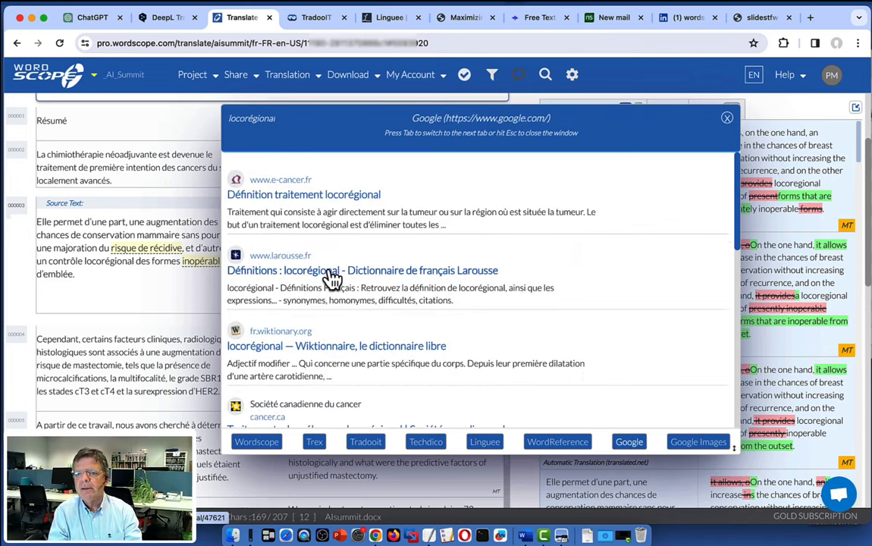
click(726, 119)
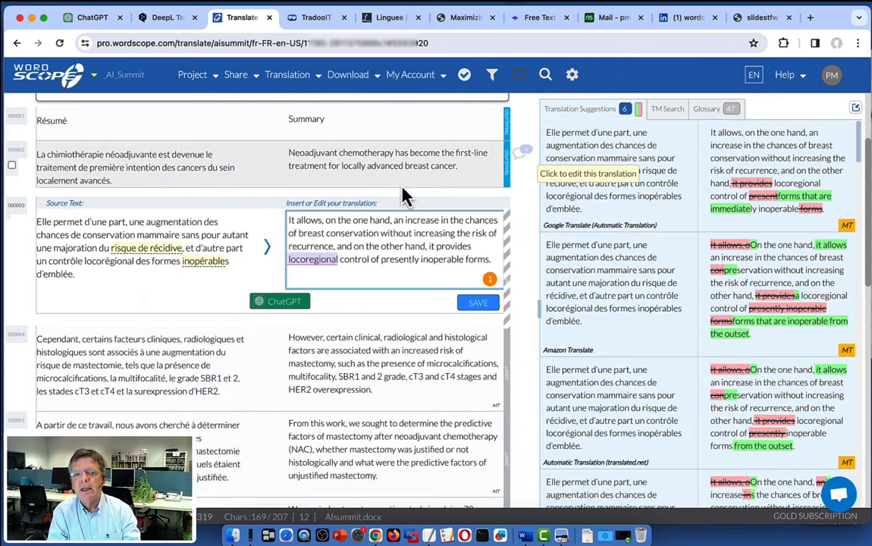
Step: Send the source term "locorégional" and the translated phrase "breast conservation" in turn to the ChatGPT assistant as queries
double_click(114, 261)
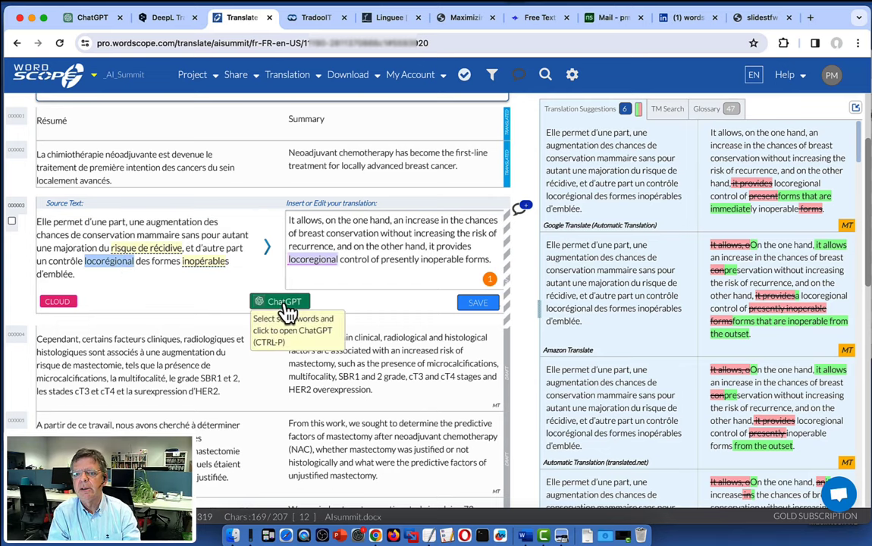
click(287, 307)
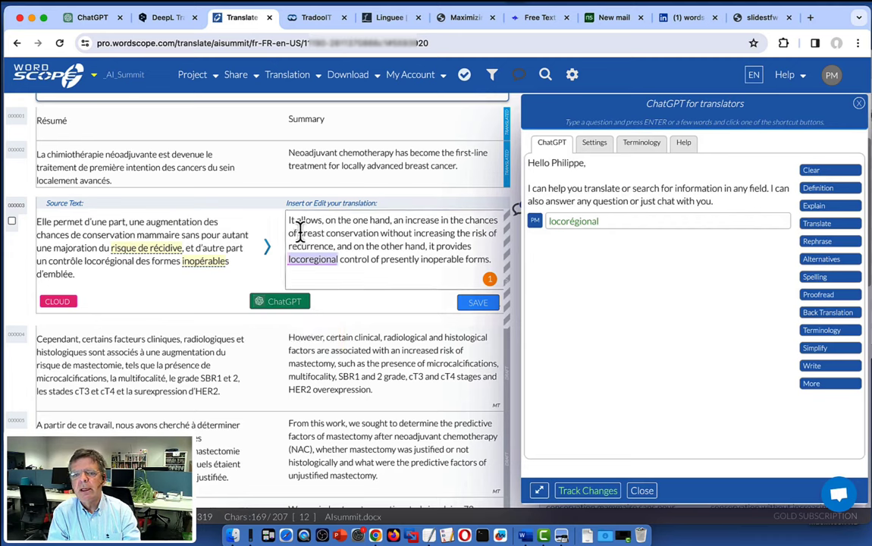
drag(298, 233, 379, 235)
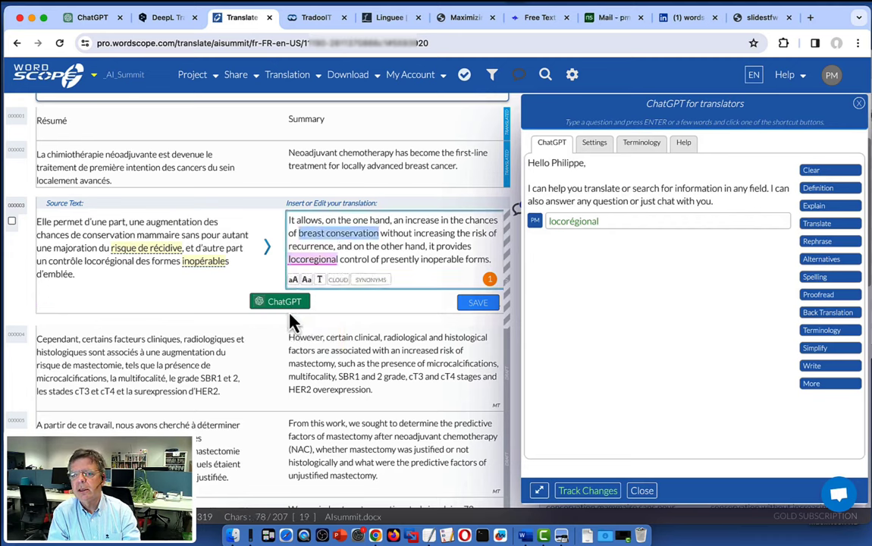
click(291, 308)
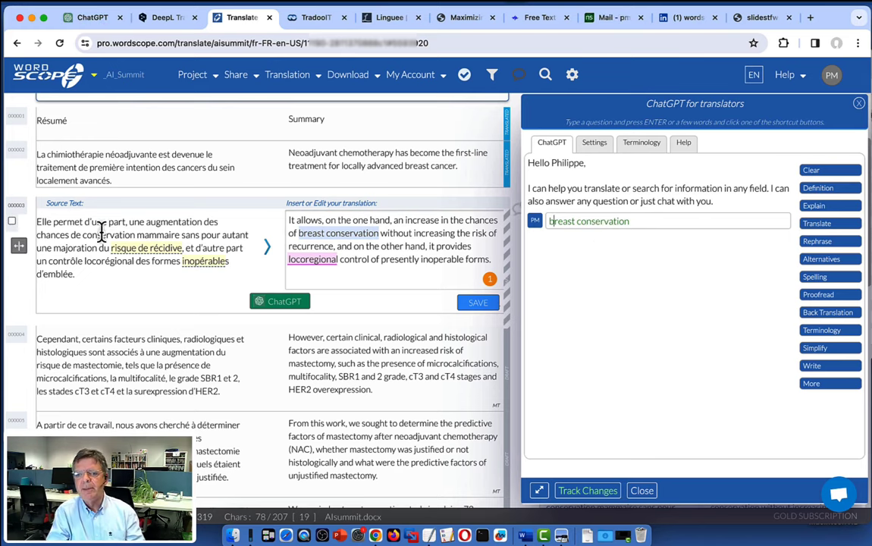
Step: Ask the ChatGPT assistant for a definition of "locorégional" from the third segment's source text
double_click(109, 262)
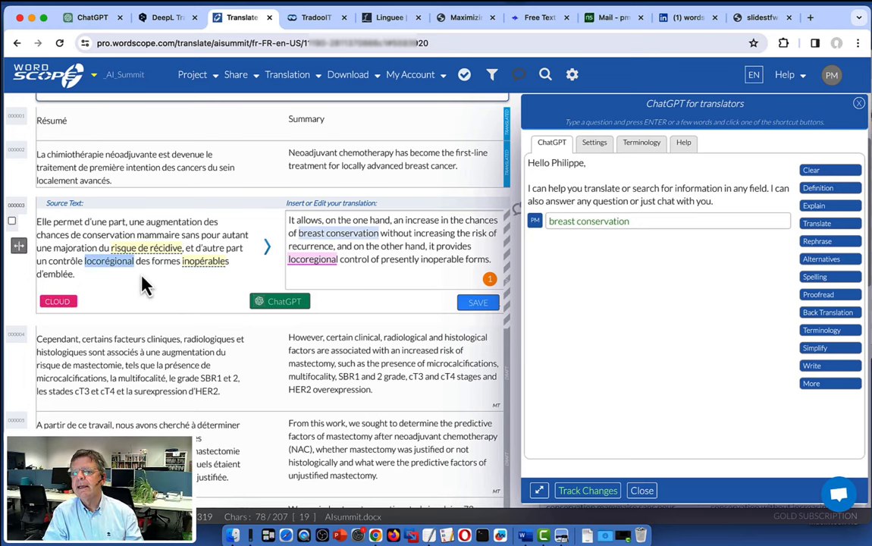
click(272, 305)
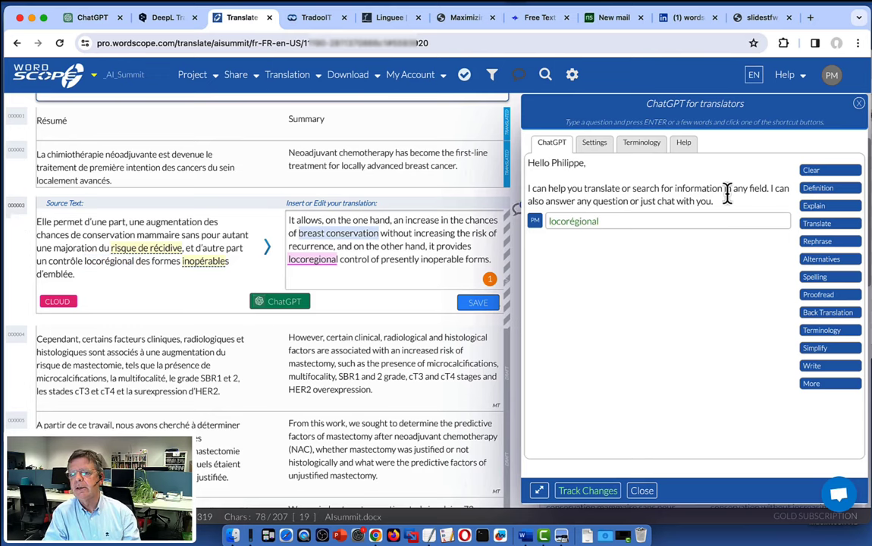
click(816, 189)
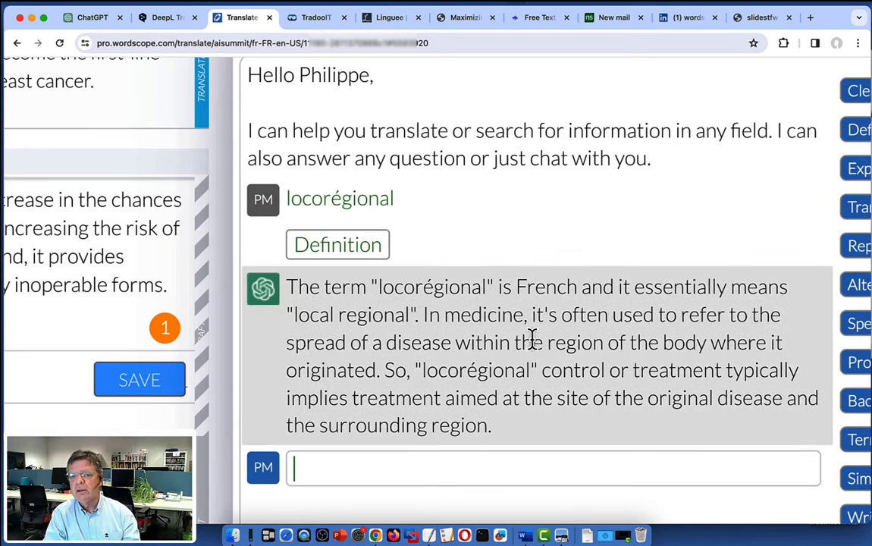
scroll(533, 339, down, 3)
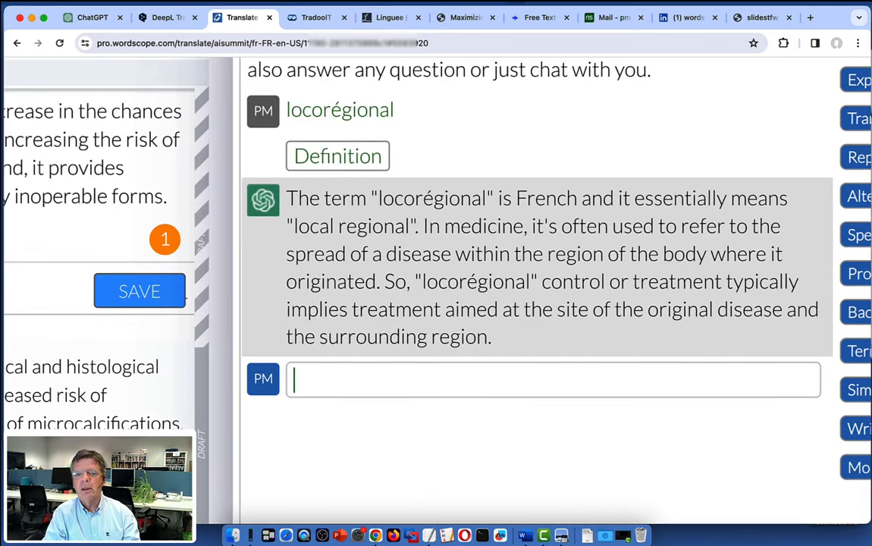
Step: Ask ChatGPT "What is a locoregional treatment?", read the answer and close the assistant
text(What is a locoregional)
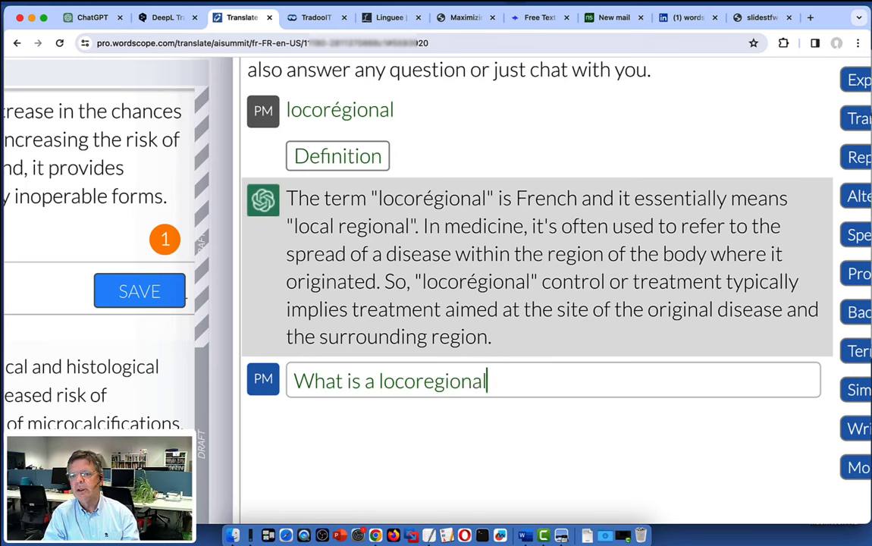
text( treatment)
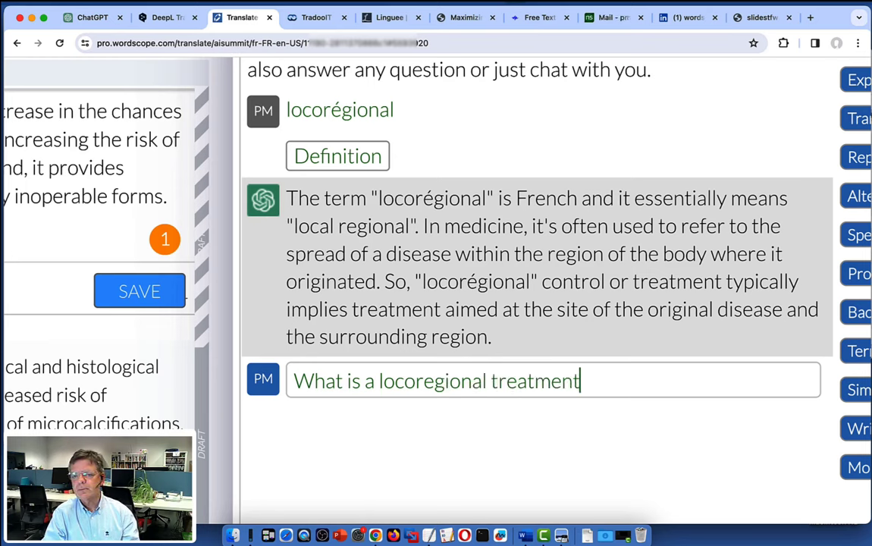
text(?)
key(Return)
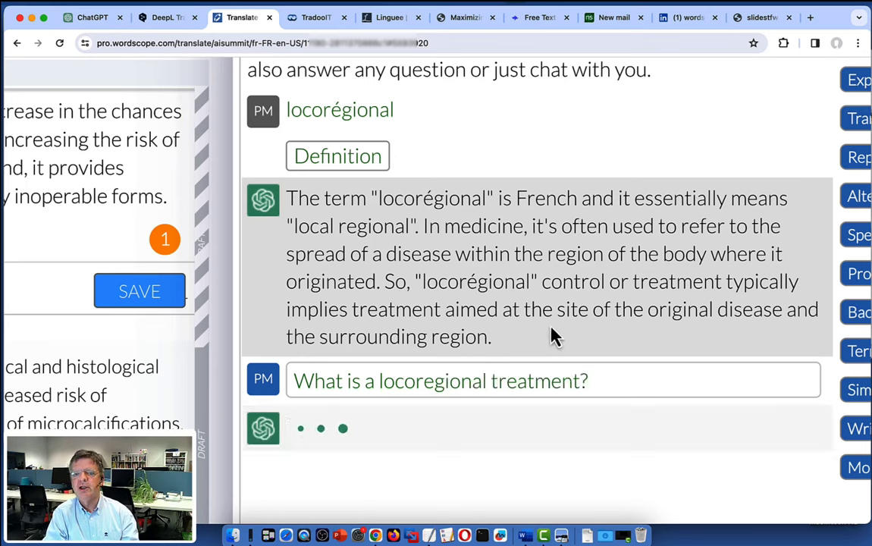
key(super+minus)
key(super+minus)
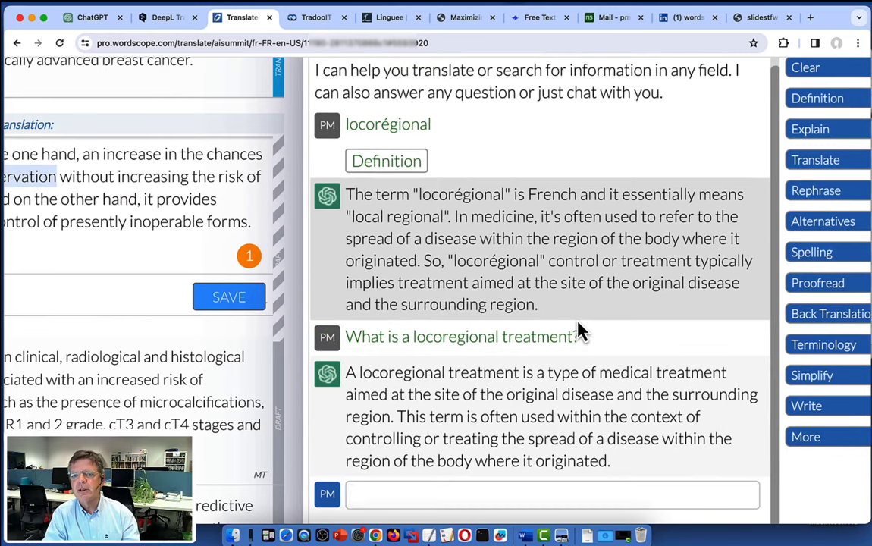
key(super+0)
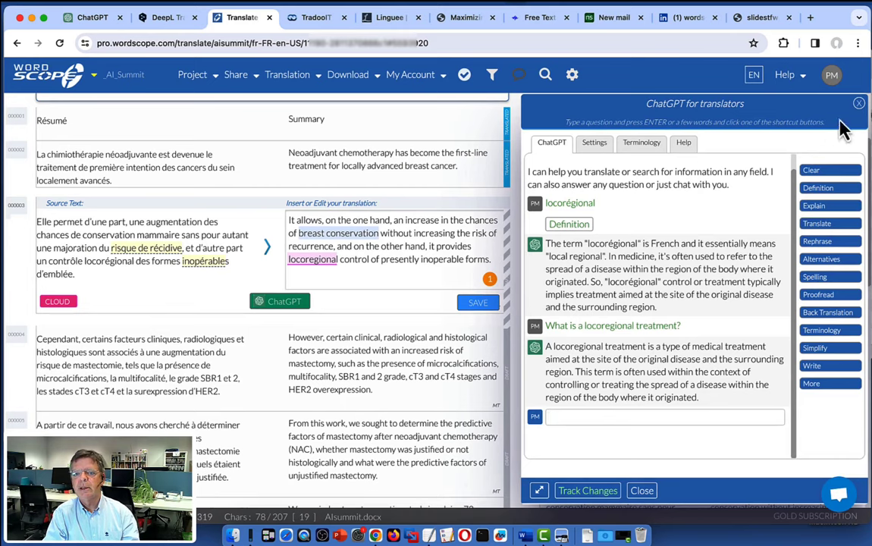
click(858, 104)
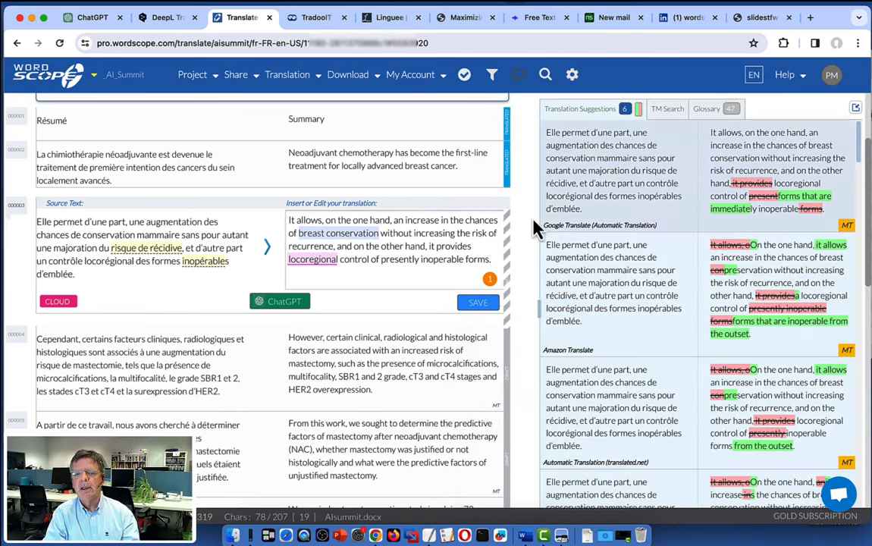
Step: Save the third segment's translation and review the machine translation suggestions for the fourth segment
click(477, 303)
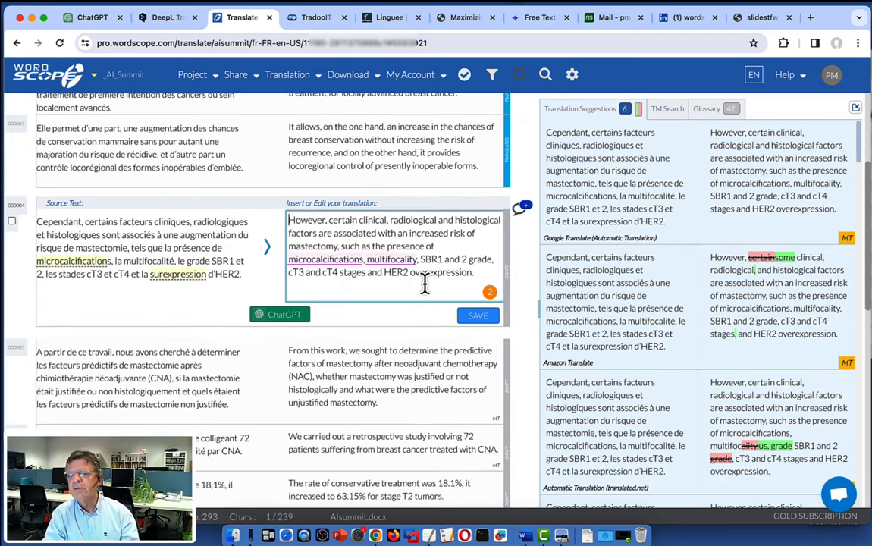
scroll(726, 322, down, 2)
scroll(727, 322, down, 1)
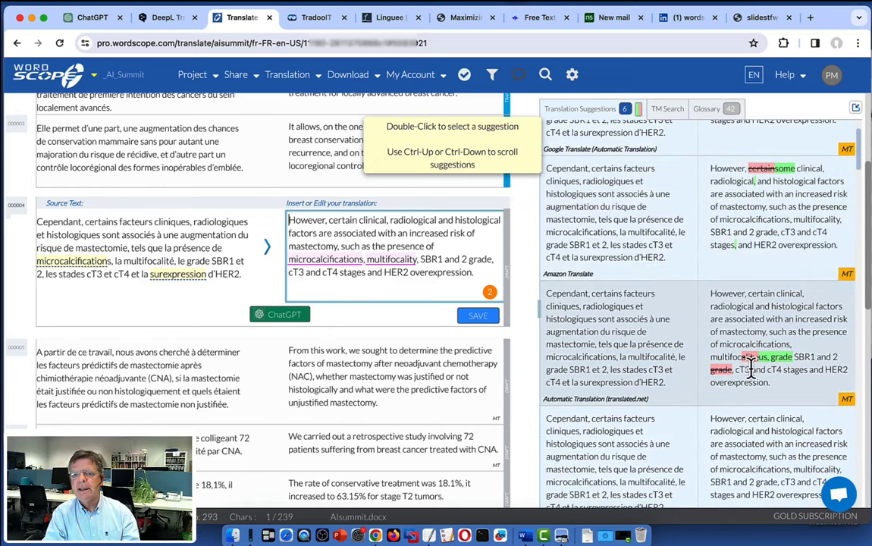
scroll(745, 370, down, 2)
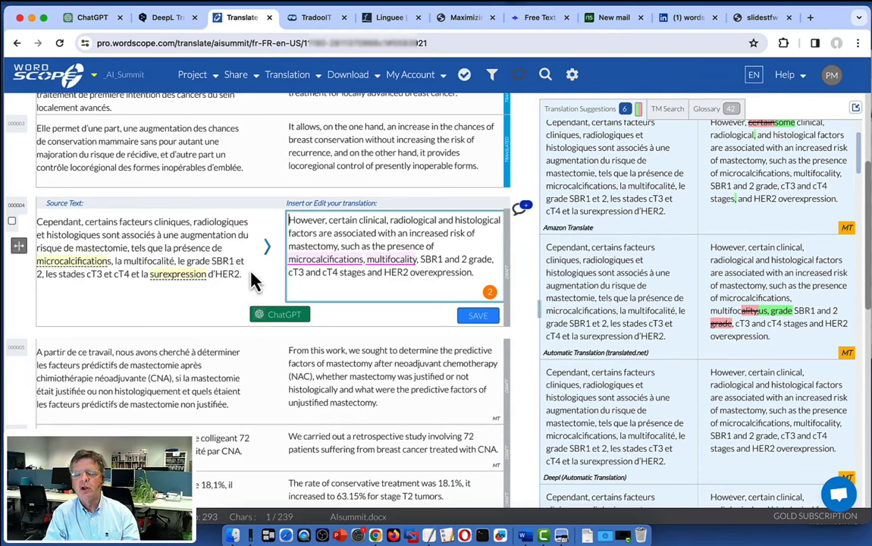
Step: Have ChatGPT explain "cT3" from the fourth segment's source text, read the explanation and close the assistant
double_click(93, 274)
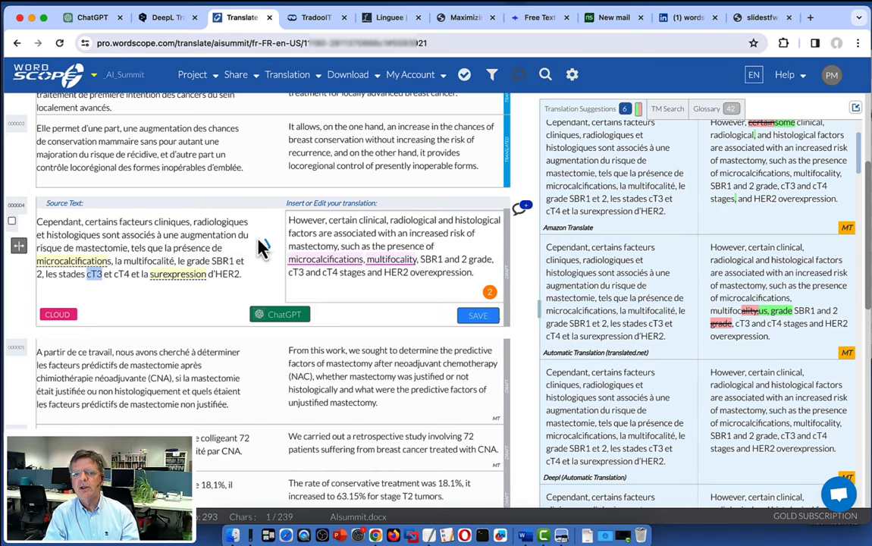
click(288, 324)
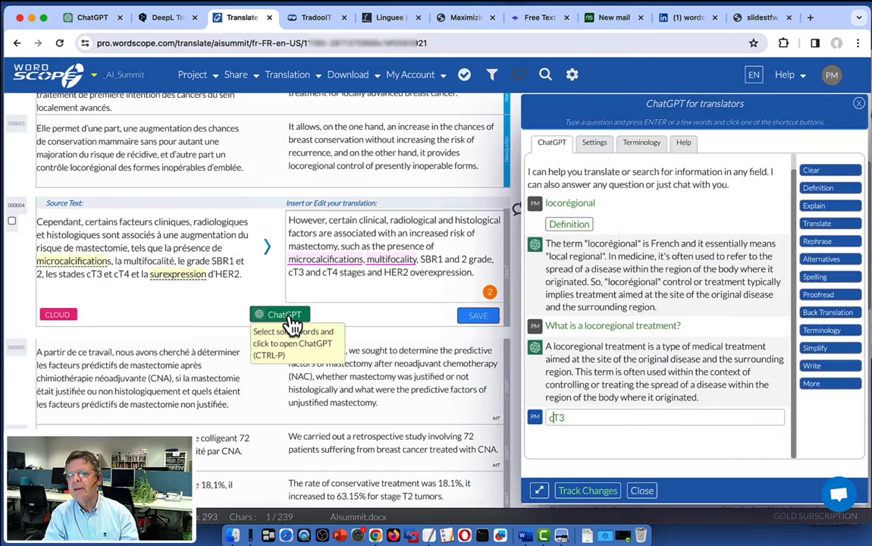
click(811, 209)
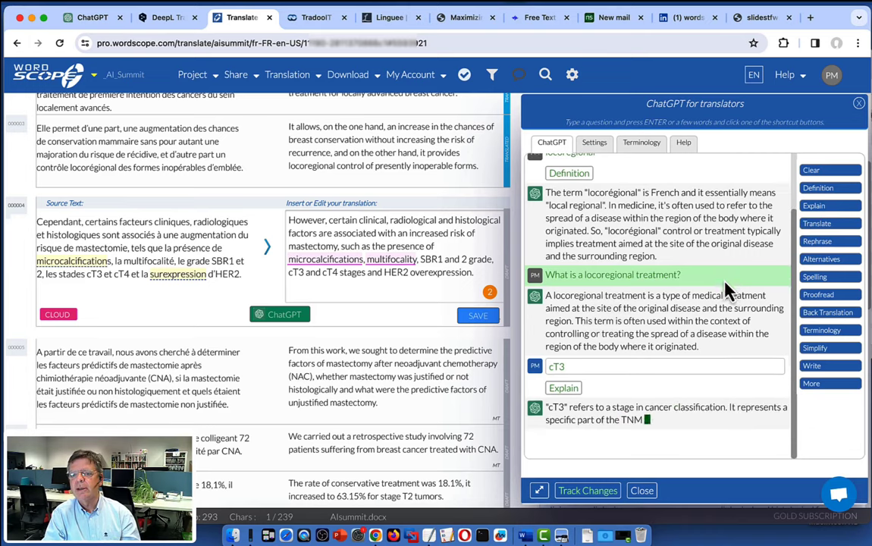
scroll(711, 393, up, 5)
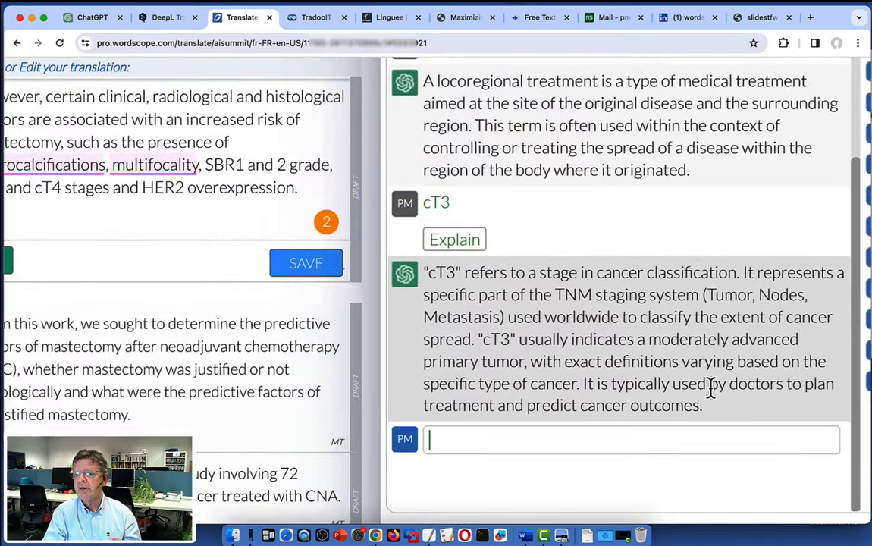
drag(595, 296, 679, 296)
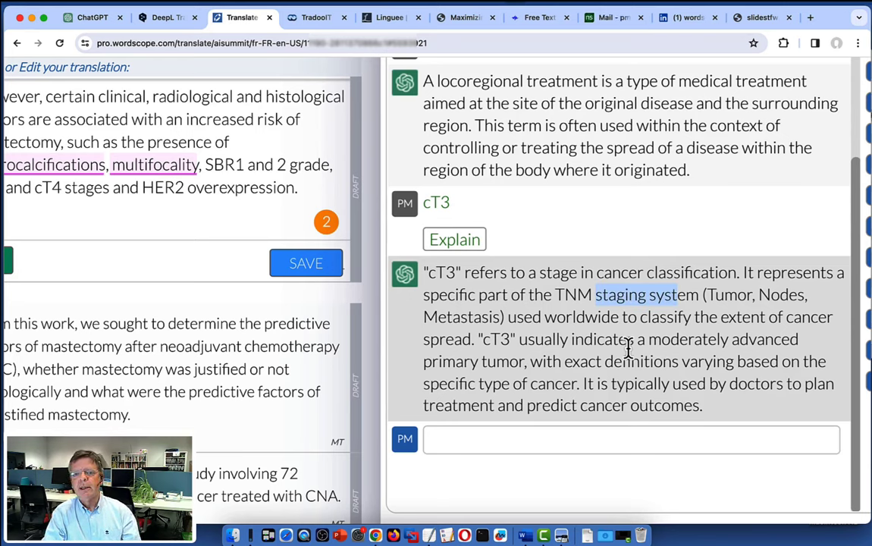
scroll(627, 347, down, 5)
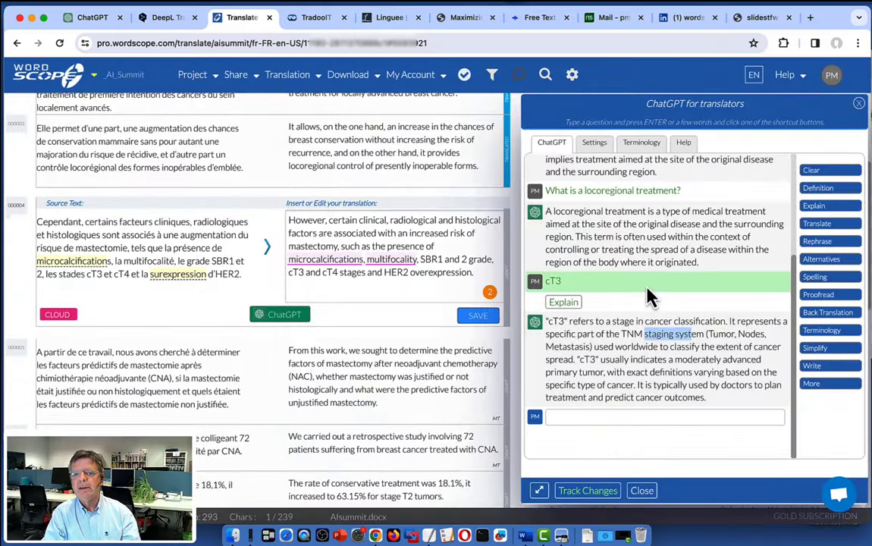
click(858, 105)
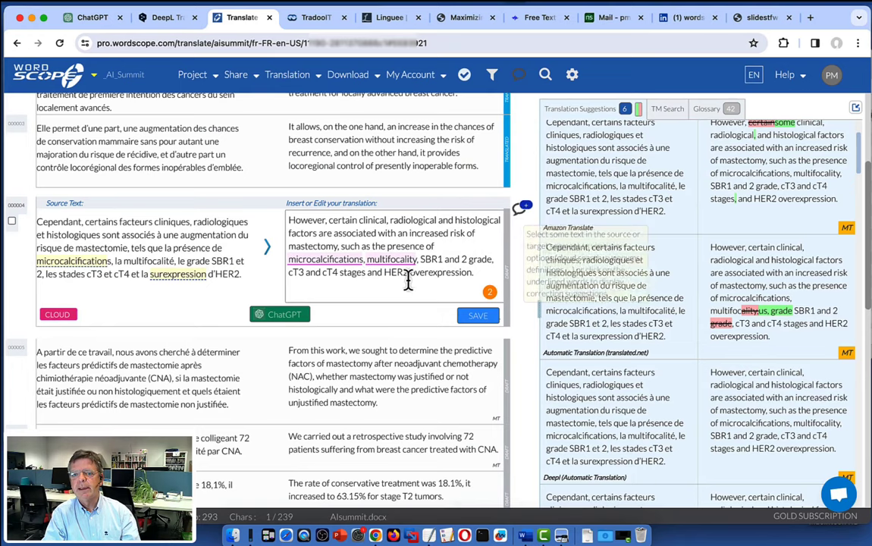
Step: Save the fourth segment's translation
click(475, 325)
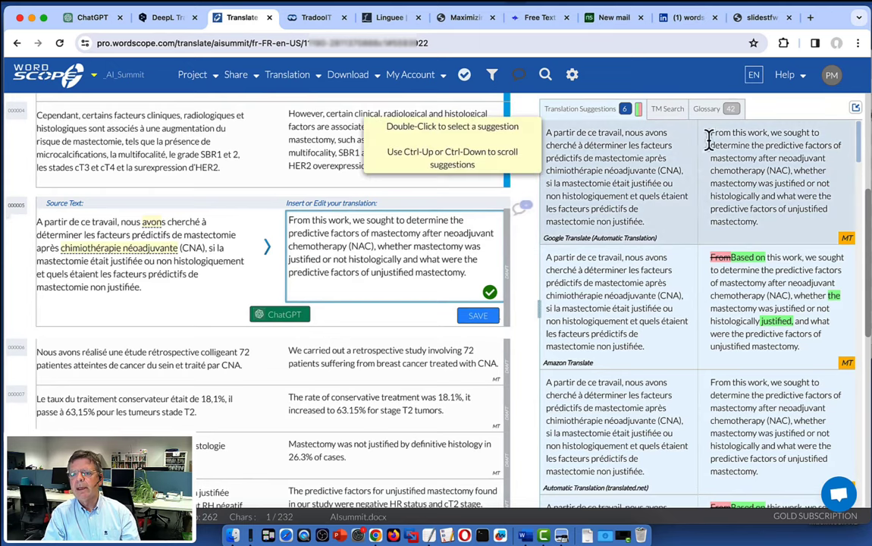
Step: Compare the machine translation suggestions for the fifth segment and move "histologically" in front of "justified" in its translation
drag(711, 133, 760, 134)
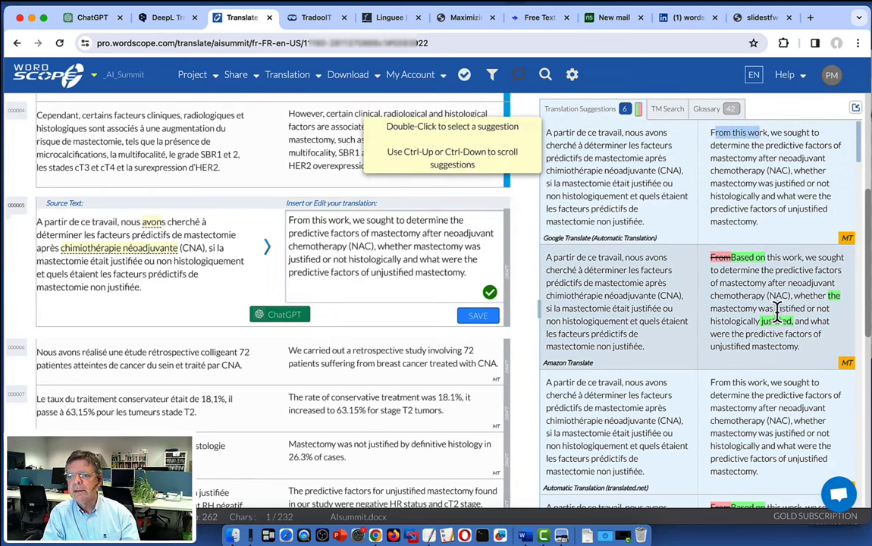
drag(711, 307, 793, 322)
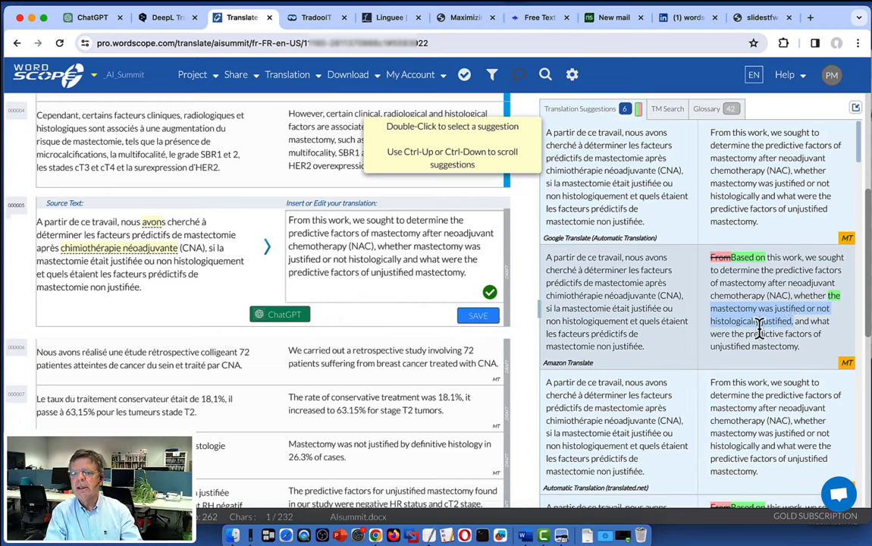
scroll(765, 326, down, 2)
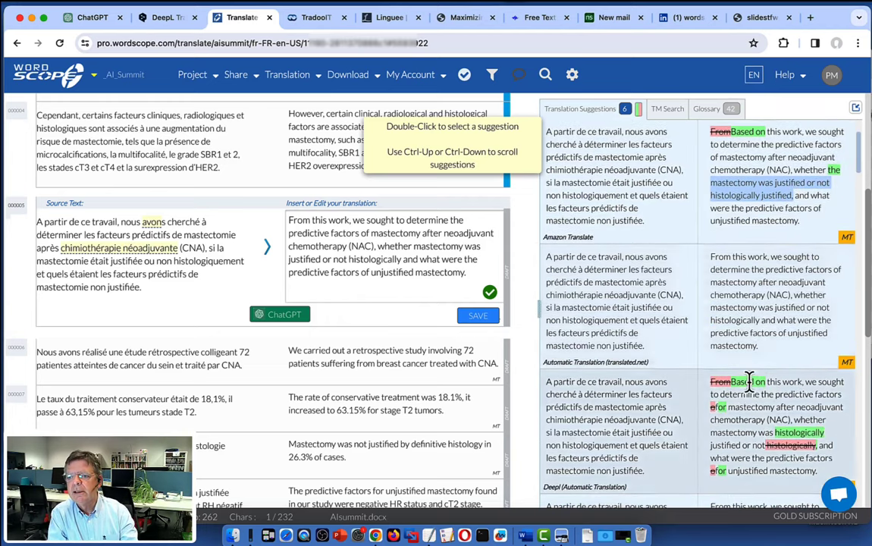
scroll(758, 325, down, 1)
drag(774, 364, 741, 376)
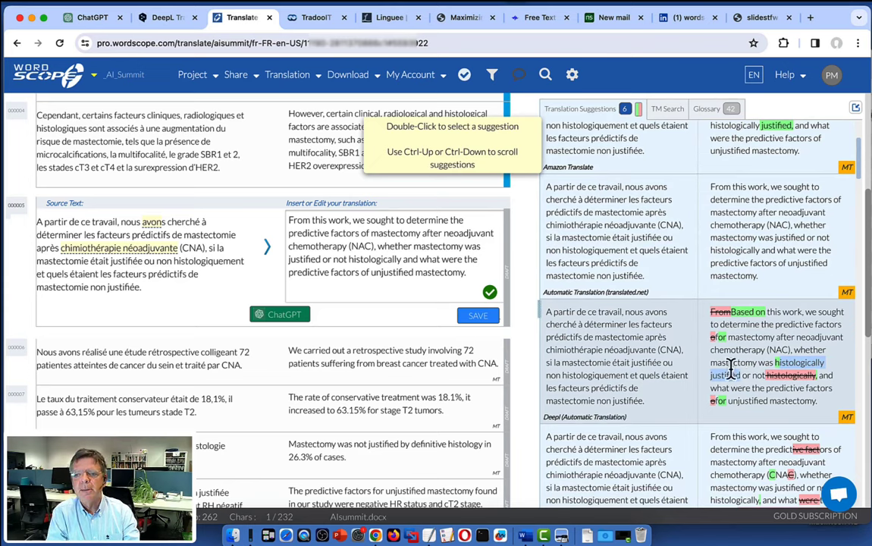
click(369, 260)
double_click(369, 260)
key(super+c)
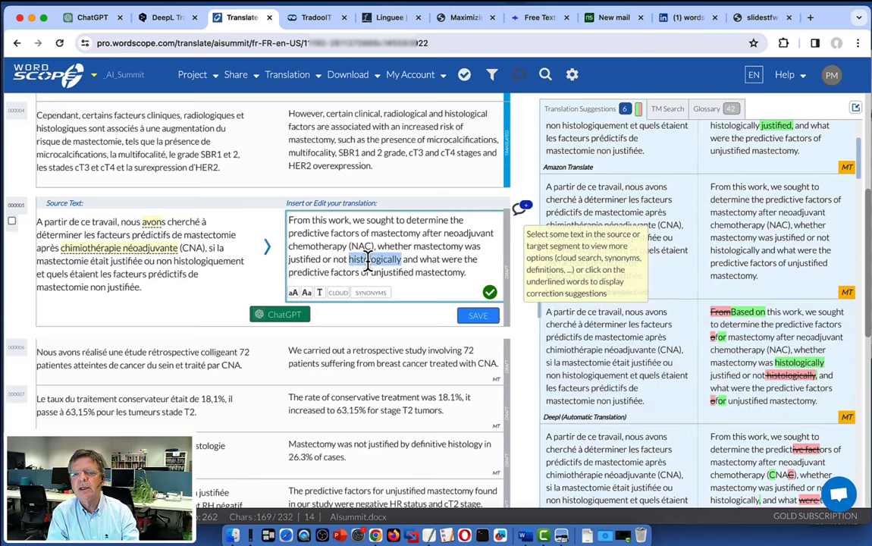
key(BackSpace)
click(483, 246)
key(super+v)
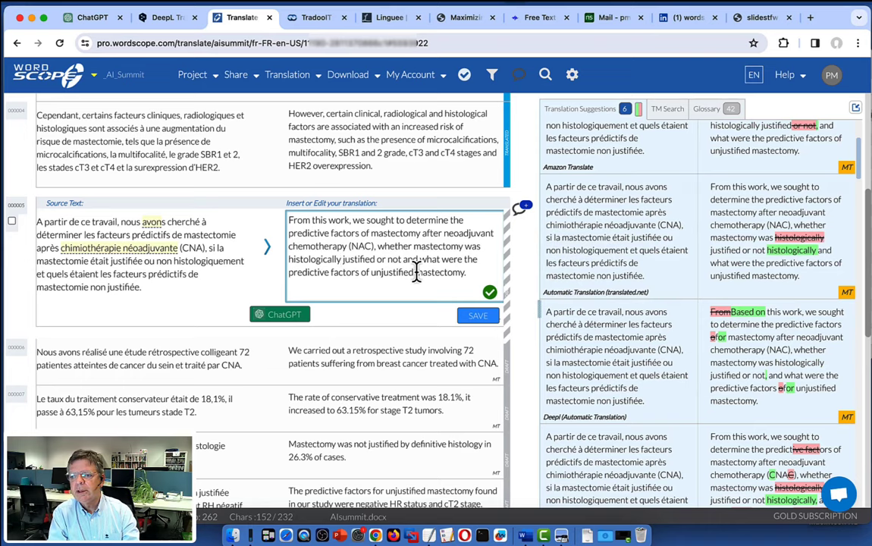
Step: Get ChatGPT alternatives for "From this work", copy the "Through this research" version into the fifth segment, close the assistant and save
scroll(603, 307, down, 2)
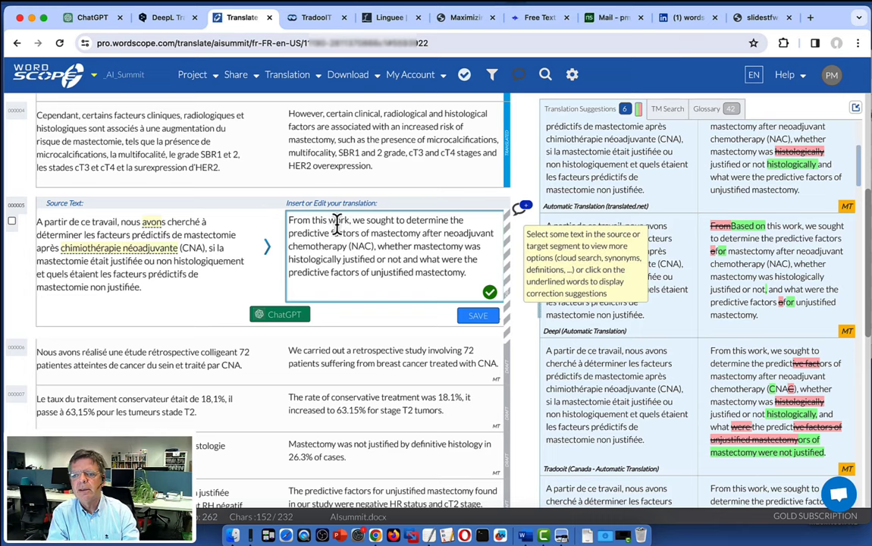
click(294, 317)
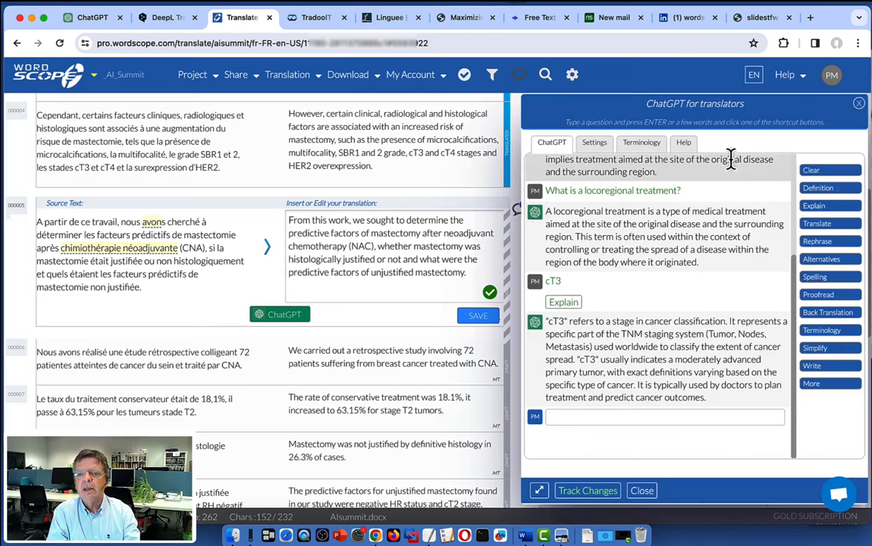
click(813, 173)
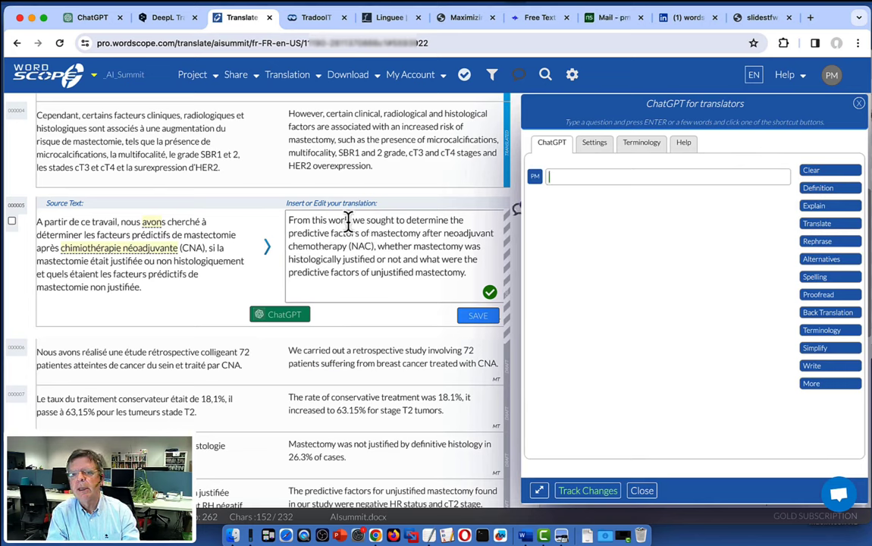
drag(348, 220, 286, 220)
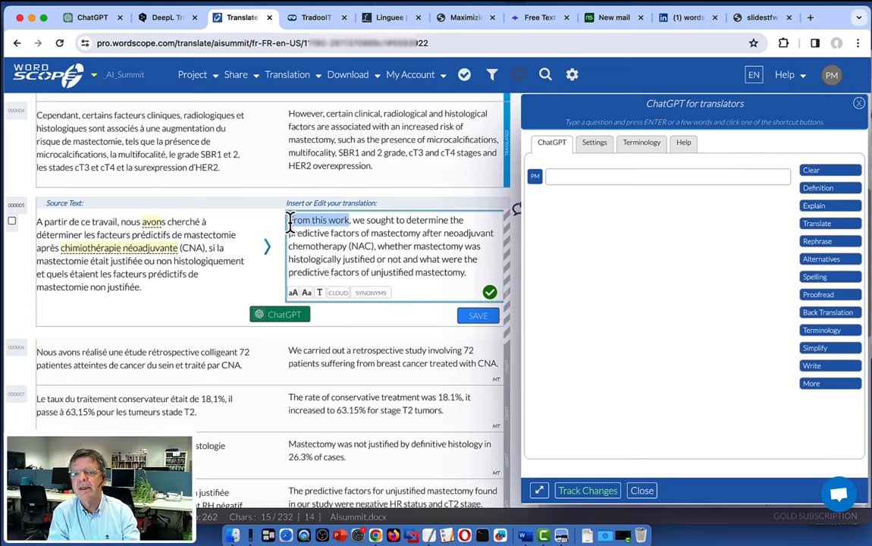
click(818, 262)
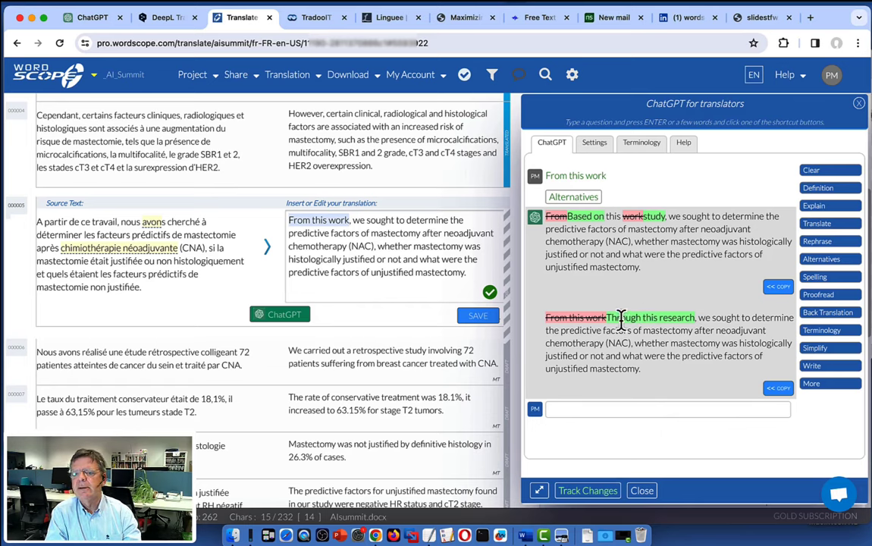
click(779, 390)
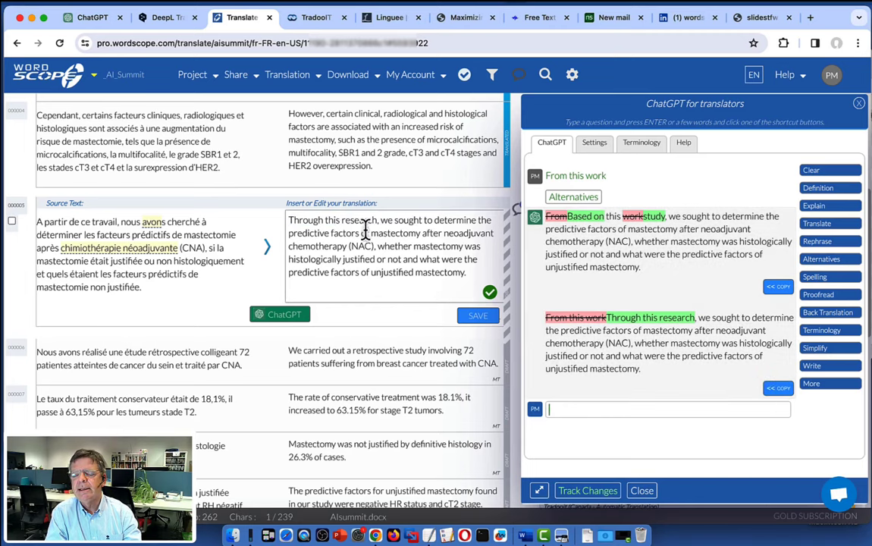
click(859, 104)
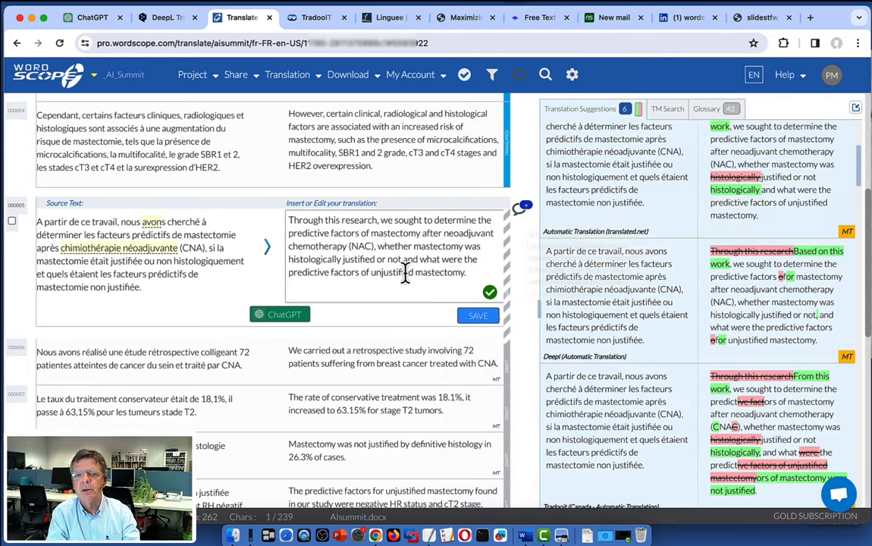
click(477, 317)
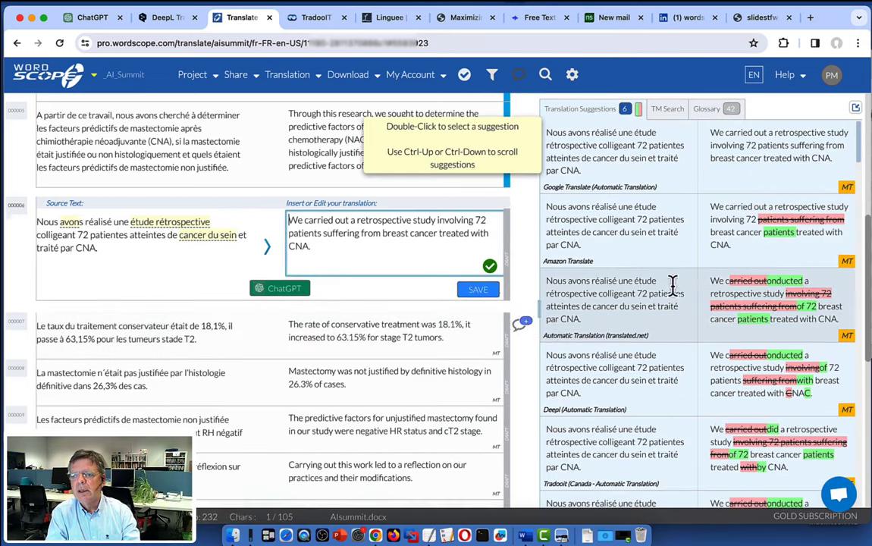
Step: Compare the suggestions for the sixth segment, replace its translation with the DeepL version and save it
drag(725, 206, 774, 206)
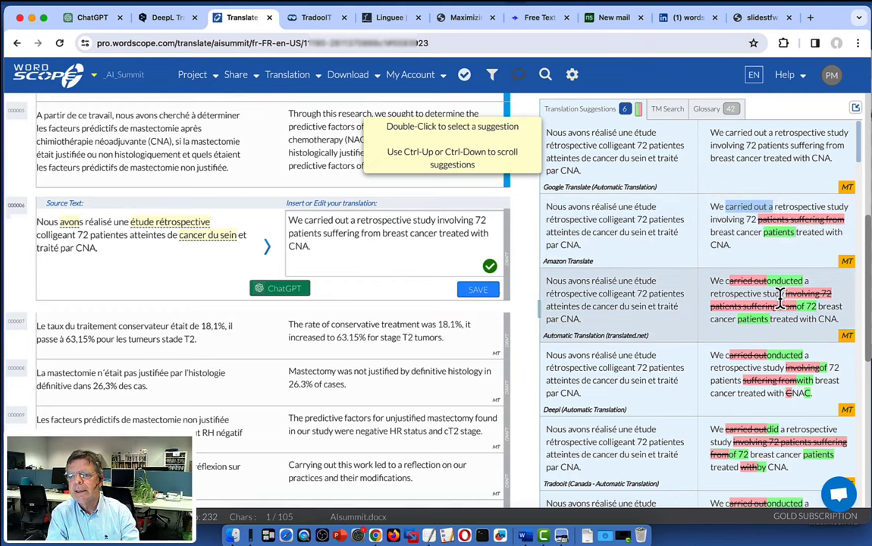
double_click(718, 244)
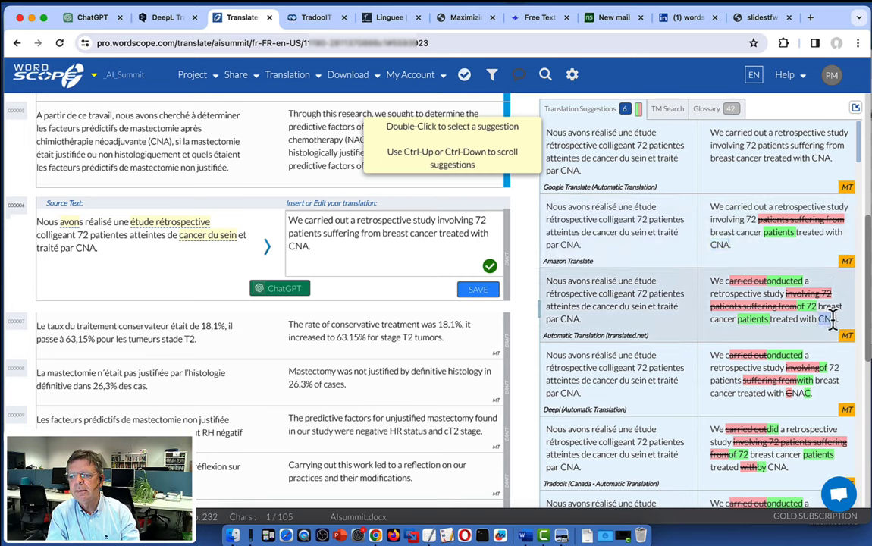
double_click(825, 320)
double_click(796, 393)
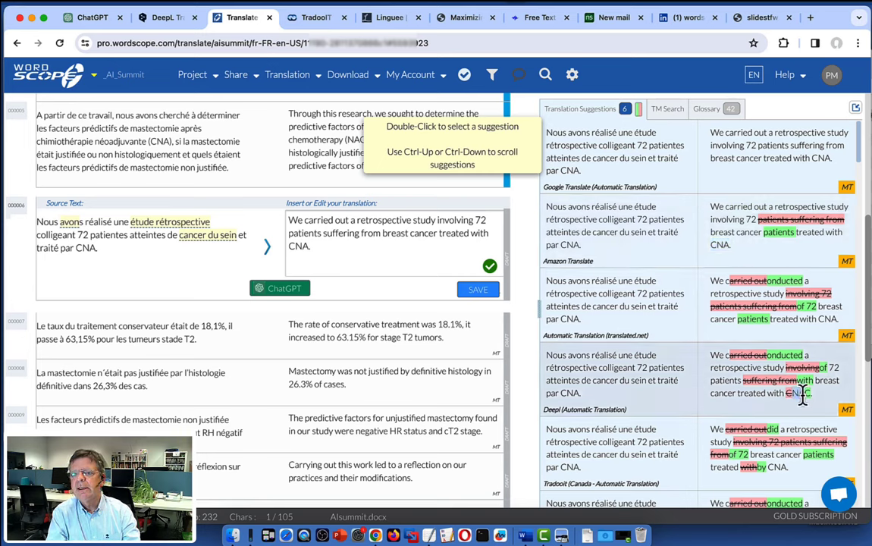
double_click(746, 369)
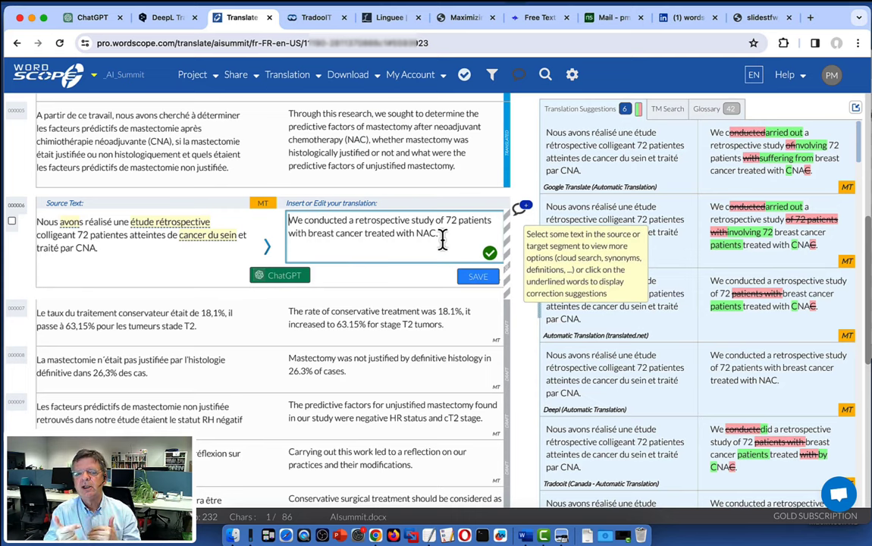
mouse_move(198, 228)
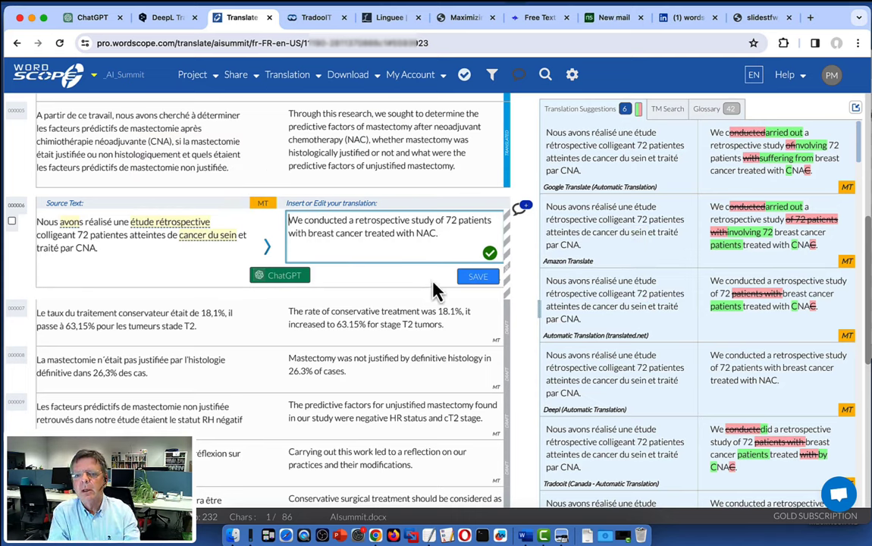
click(475, 277)
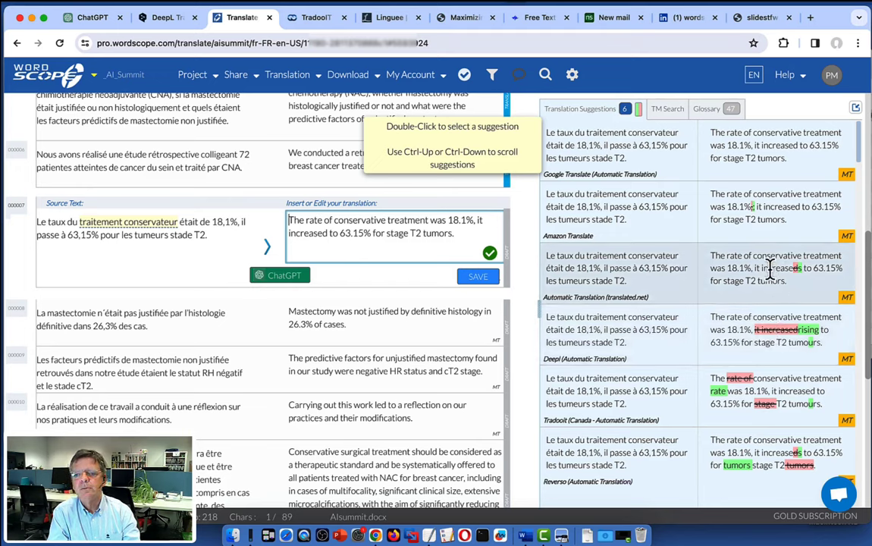
Step: Replace the seventh segment's translation with the translated.net suggestion and save it
double_click(769, 268)
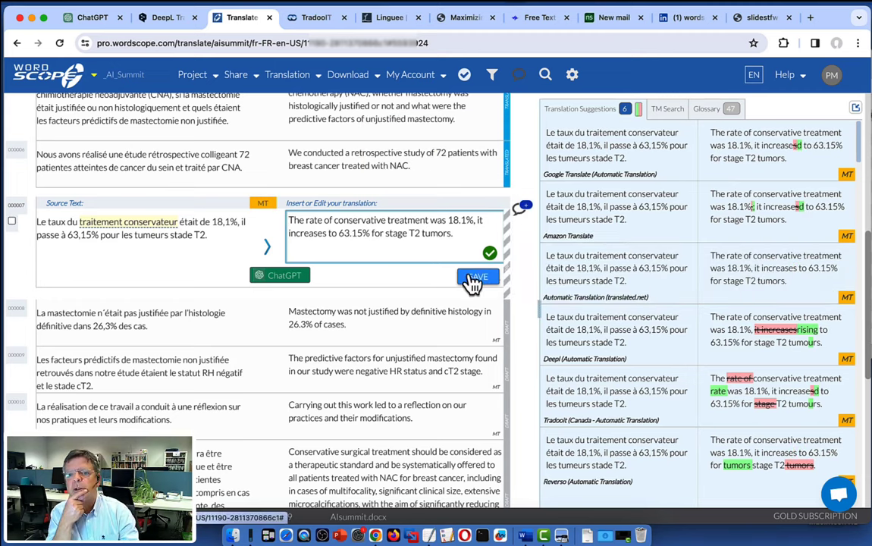
click(472, 281)
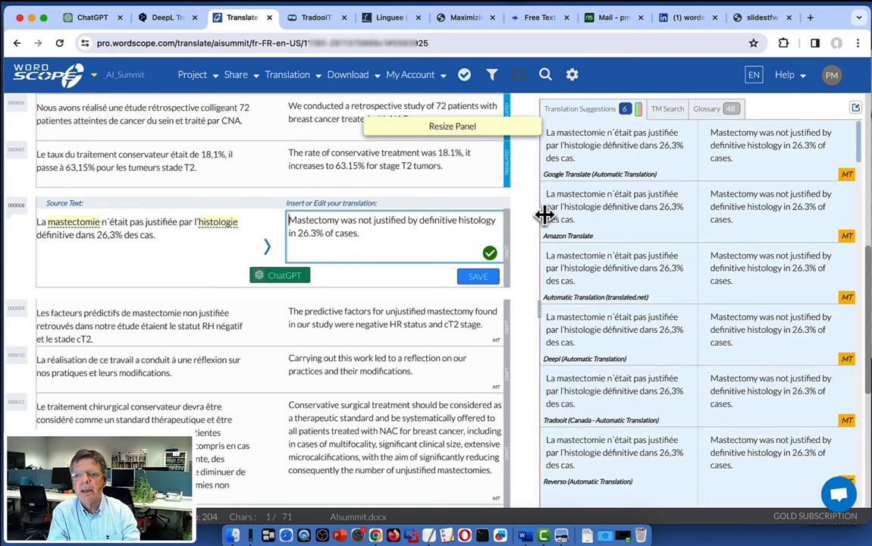
Step: Clear the ChatGPT conversation, have it explain "definitive histology" from the eighth segment, close the assistant and save the segment
click(301, 277)
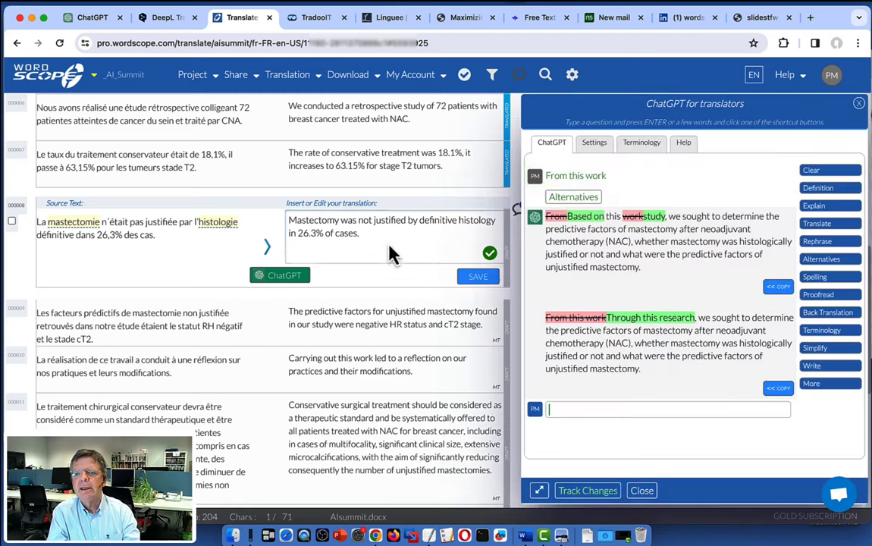
click(815, 172)
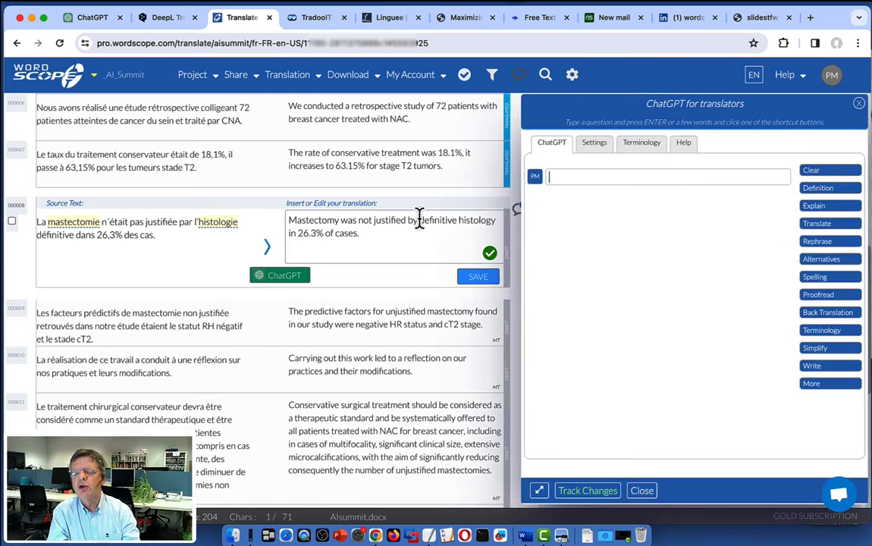
drag(418, 219, 494, 220)
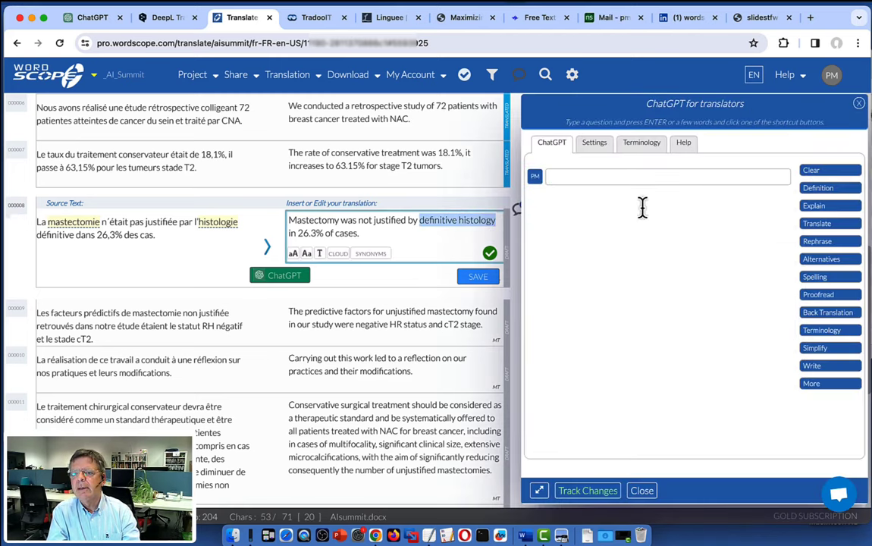
click(814, 208)
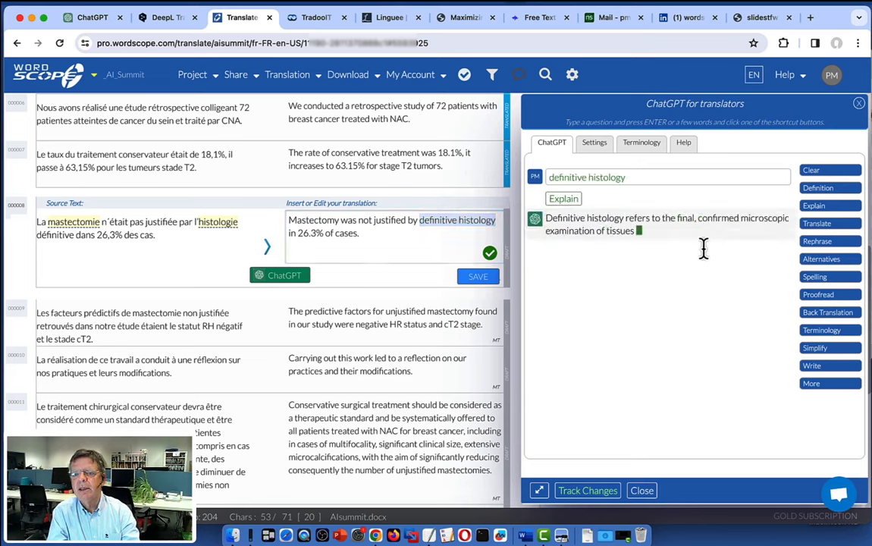
scroll(741, 270, up, 5)
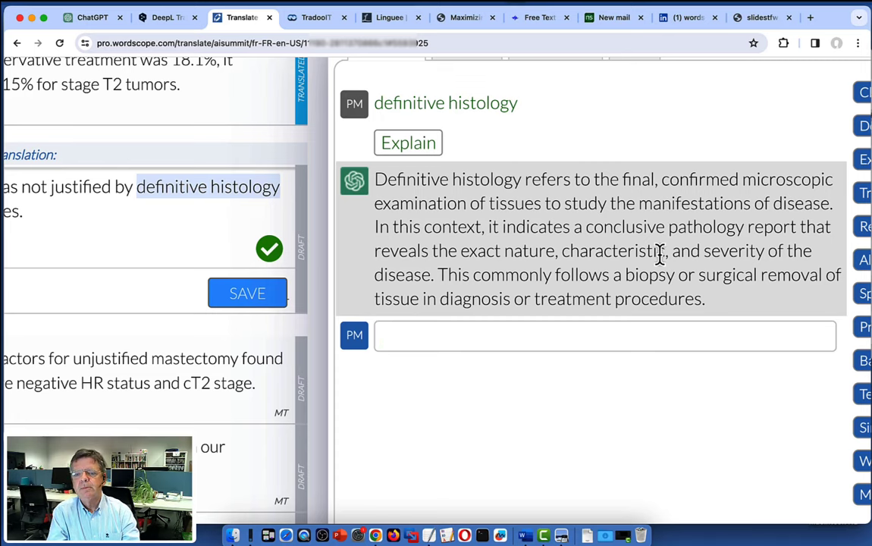
scroll(659, 253, down, 5)
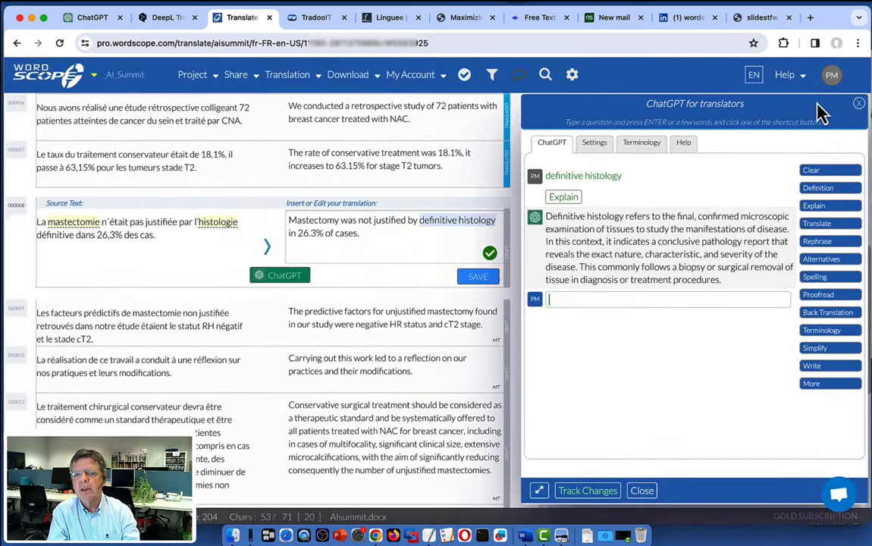
click(858, 104)
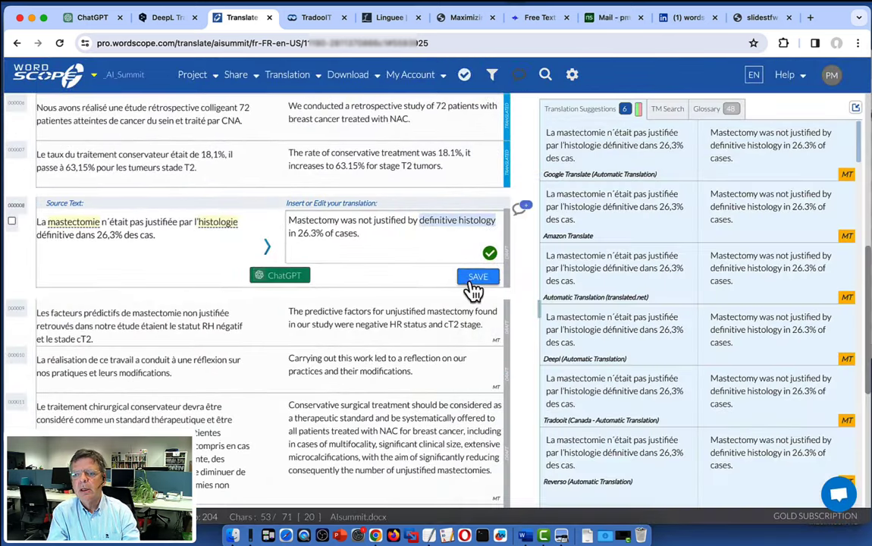
click(478, 282)
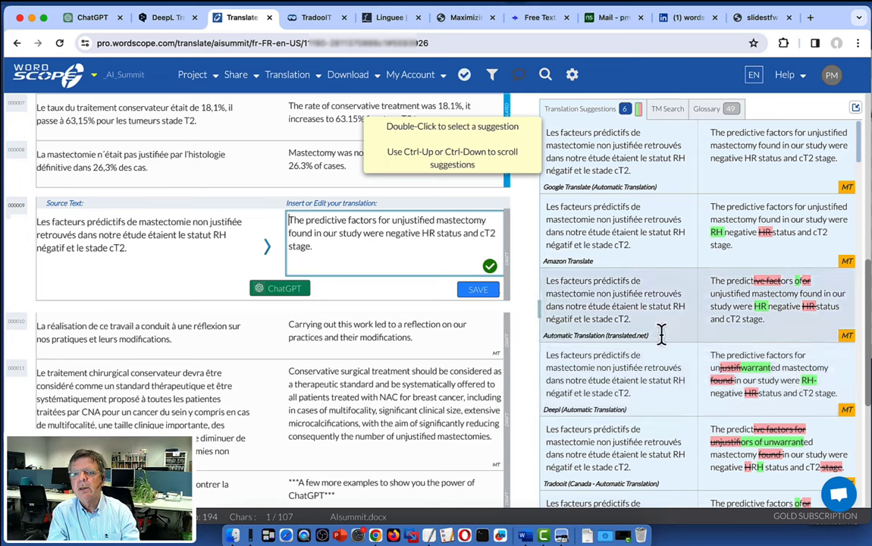
Step: Change "negative HR status" to "RH negative status" in the ninth segment's translation and save it
double_click(426, 233)
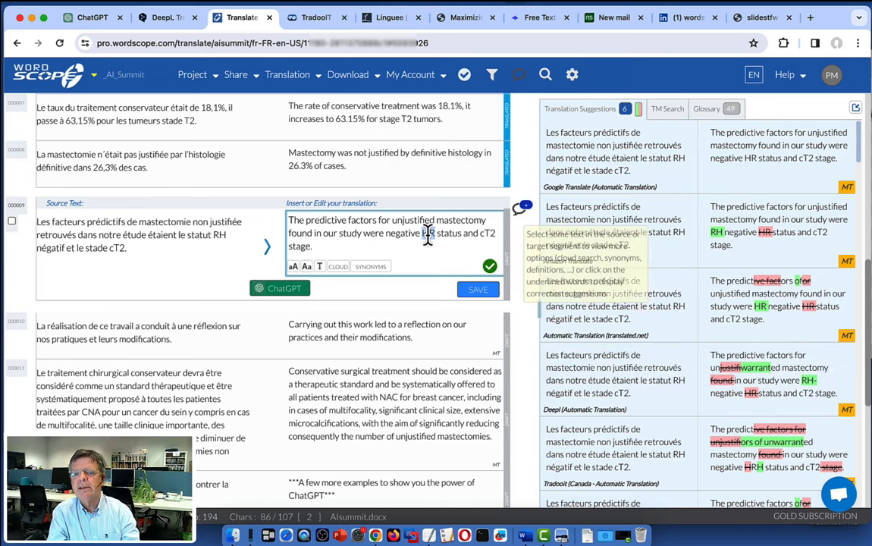
key(BackSpace)
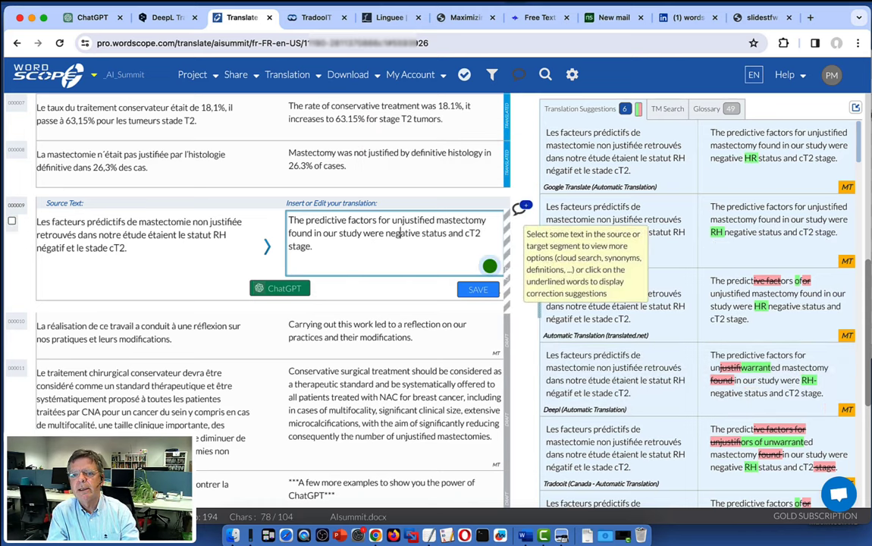
text(RH)
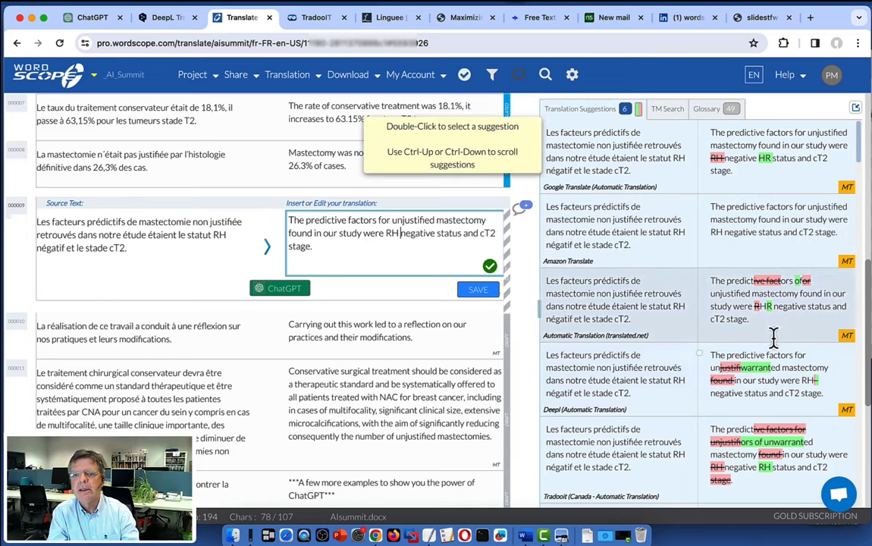
scroll(773, 337, down, 3)
scroll(773, 338, up, 2)
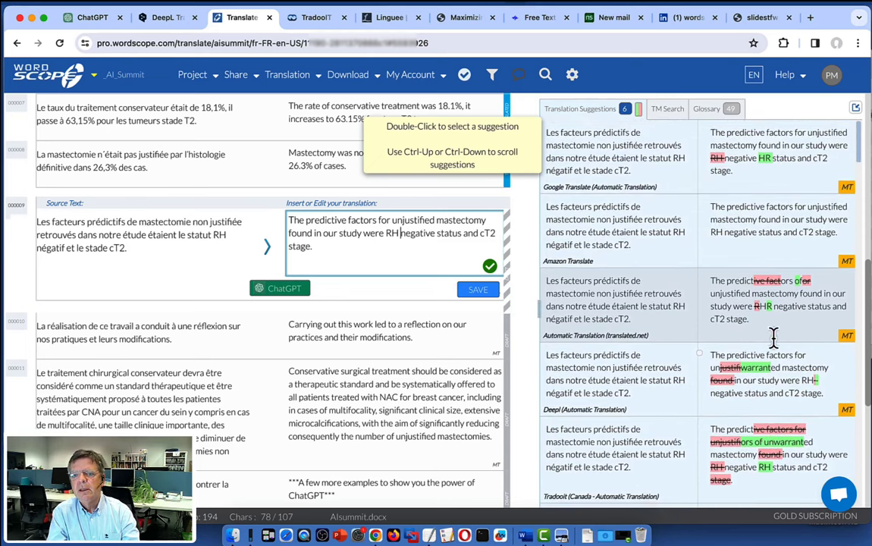
click(478, 291)
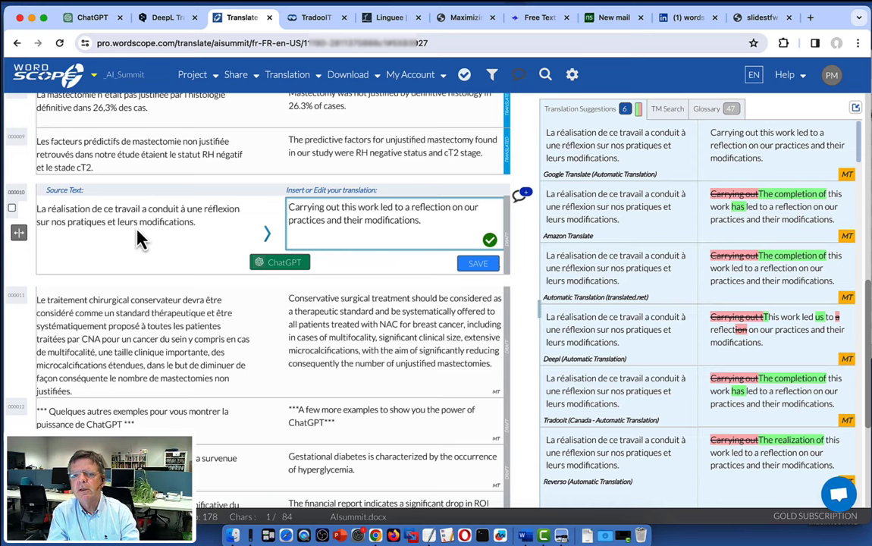
Step: Have ChatGPT rephrase the tenth segment in a cleared conversation, apply its second proposal, "This work initiated a reassessment and alteration of our existing practices.", and save
click(295, 267)
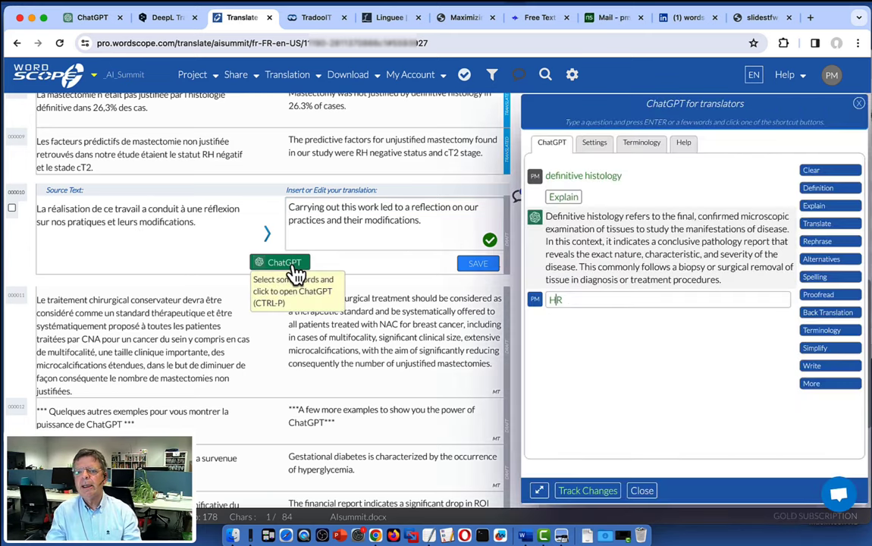
click(819, 172)
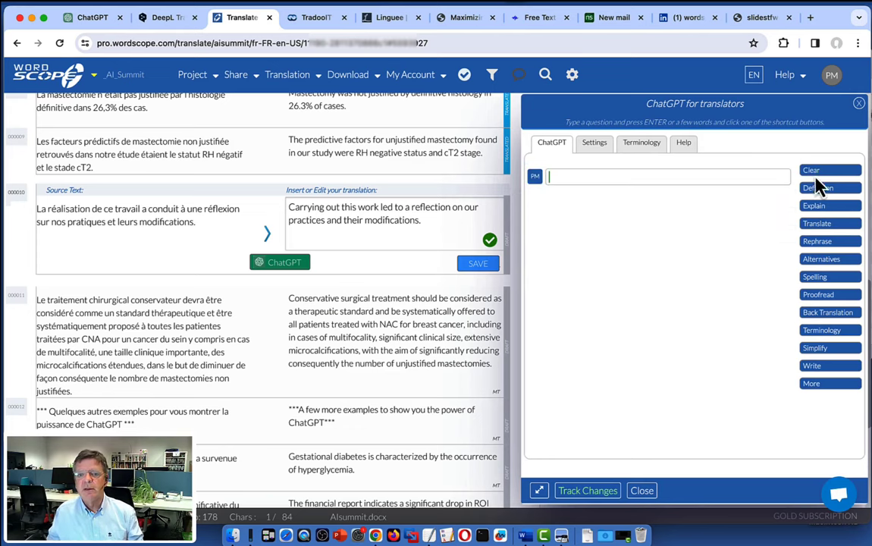
click(823, 245)
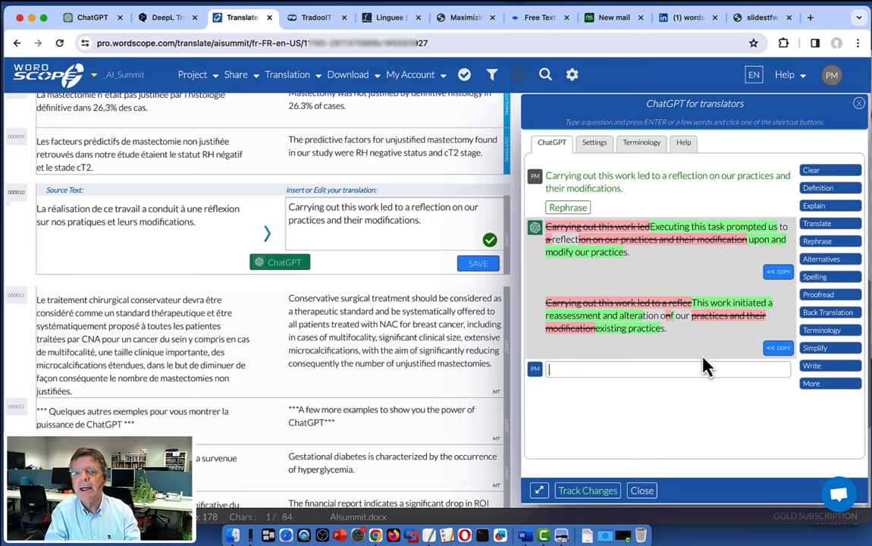
click(777, 348)
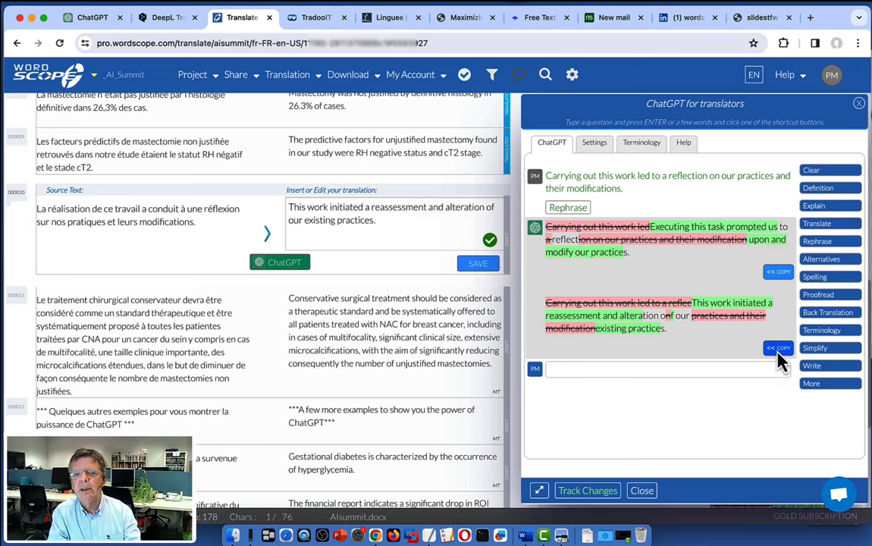
click(826, 171)
click(858, 106)
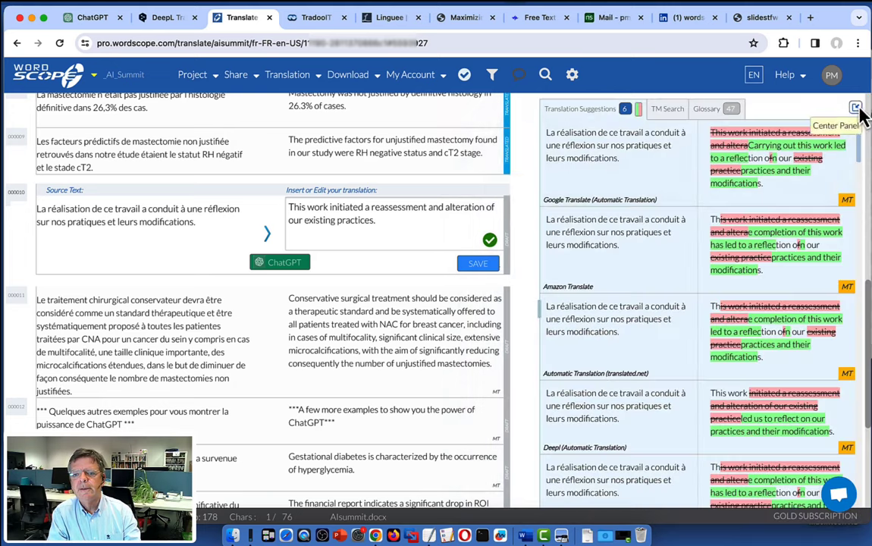
click(480, 265)
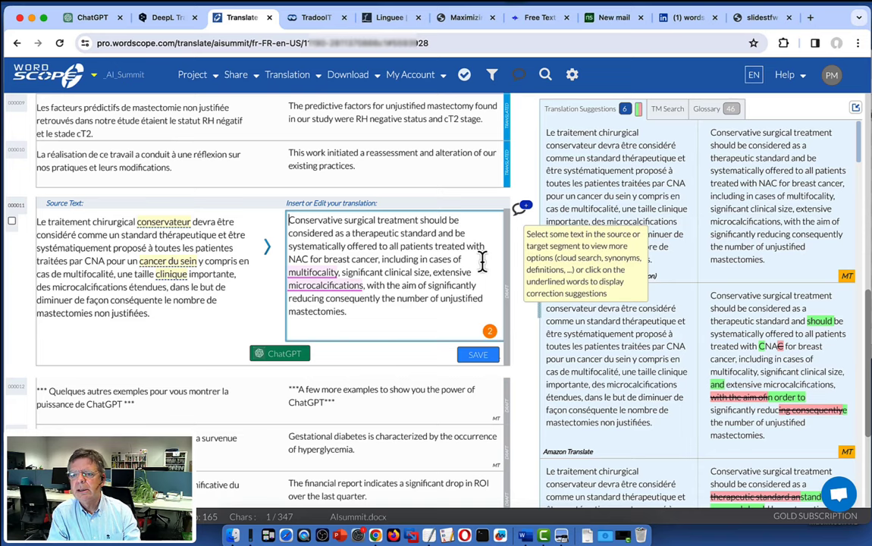
Step: Compare the machine translations of the eleventh segment and ask ChatGPT for alternatives with "treated with NAC for breast cancer" selected
scroll(566, 313, down, 2)
scroll(565, 313, down, 4)
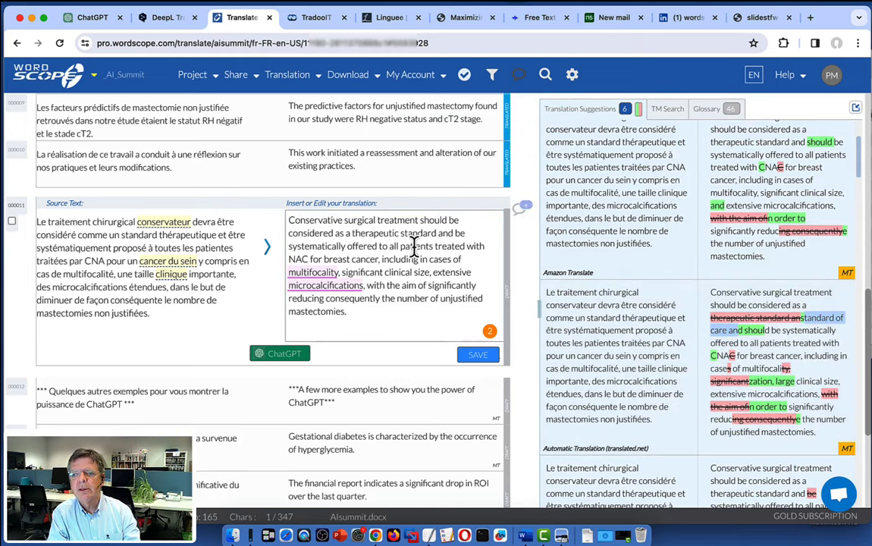
drag(352, 233, 438, 234)
scroll(702, 208, up, 1)
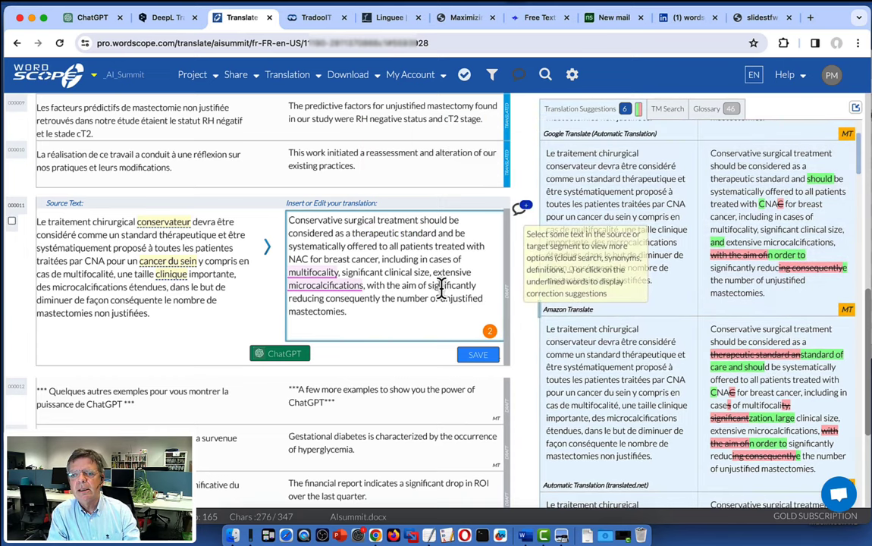
click(362, 319)
click(303, 357)
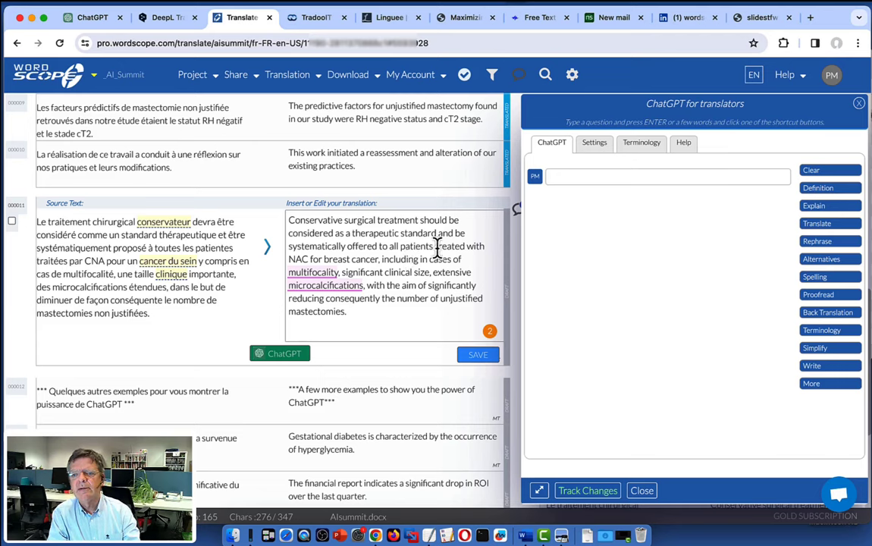
drag(435, 247, 379, 259)
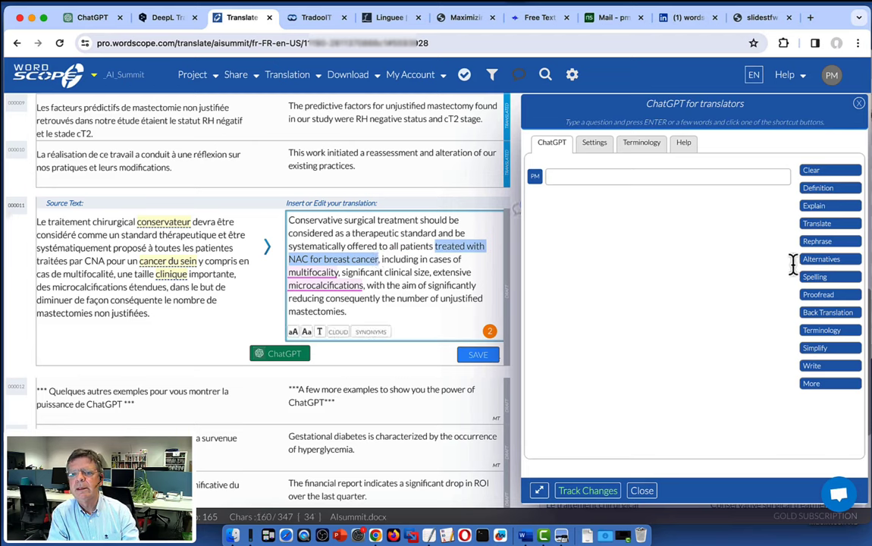
click(816, 260)
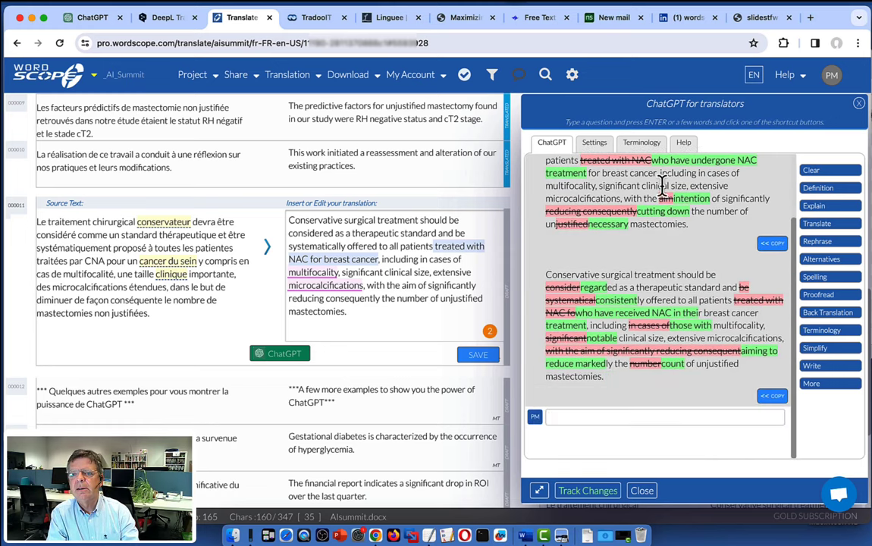
Step: Replace the eleventh segment's "treated with NAC for breast cancer" with "who have undergone NAC treatment for breast cancer", close the assistant and save the segment
drag(653, 163, 589, 172)
click(436, 247)
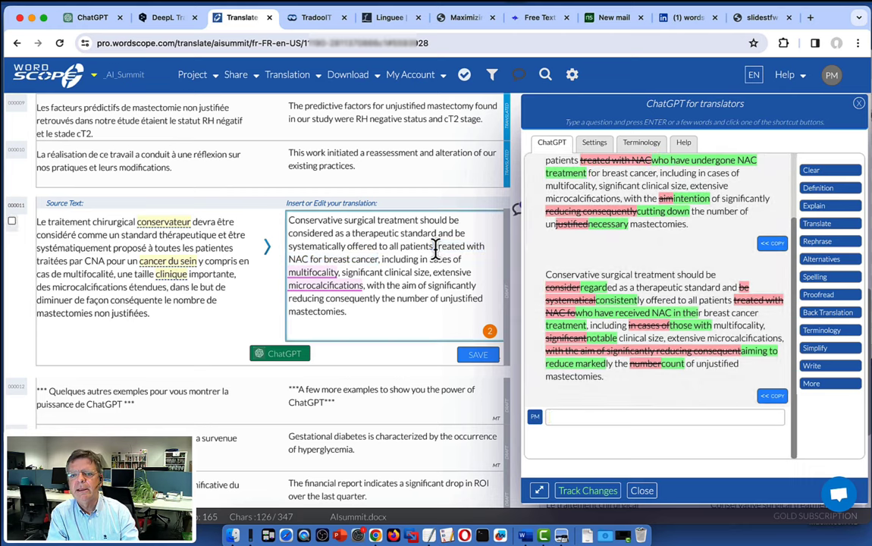
drag(435, 247, 383, 259)
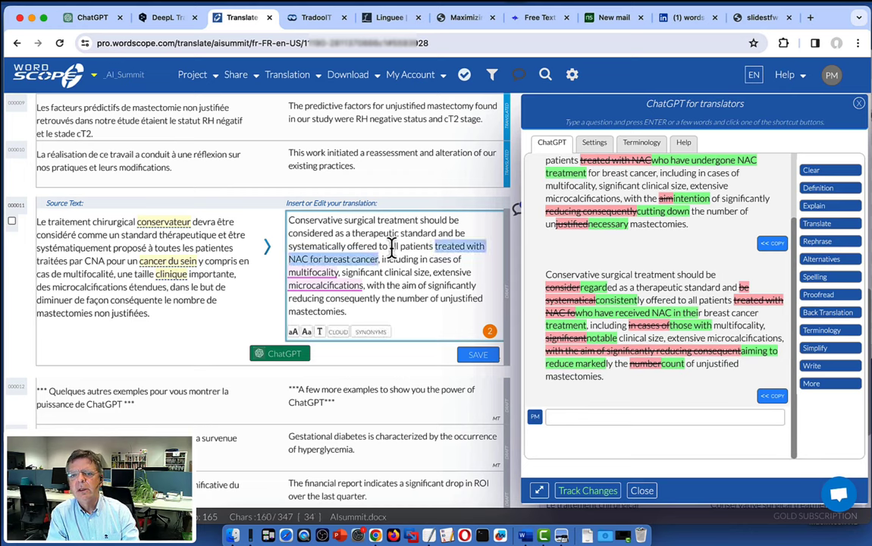
text(who have undergone NAC treatment)
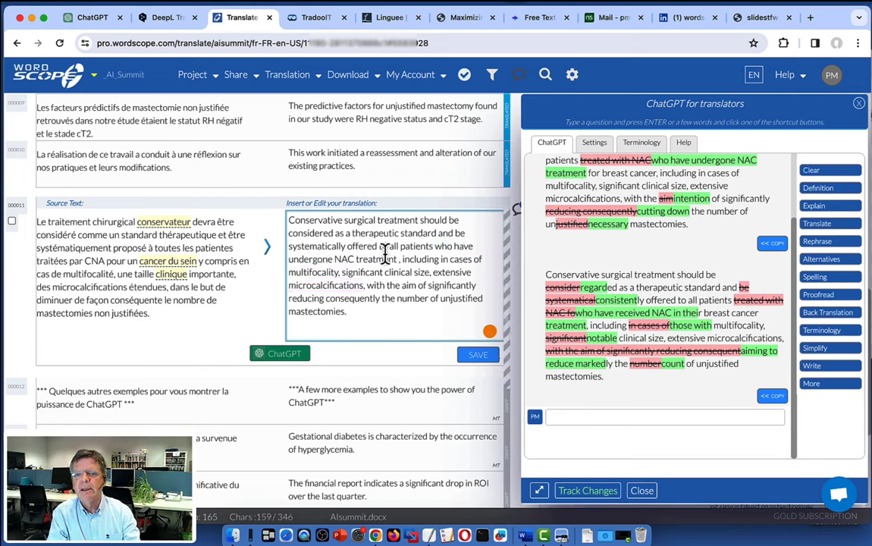
key(BackSpace)
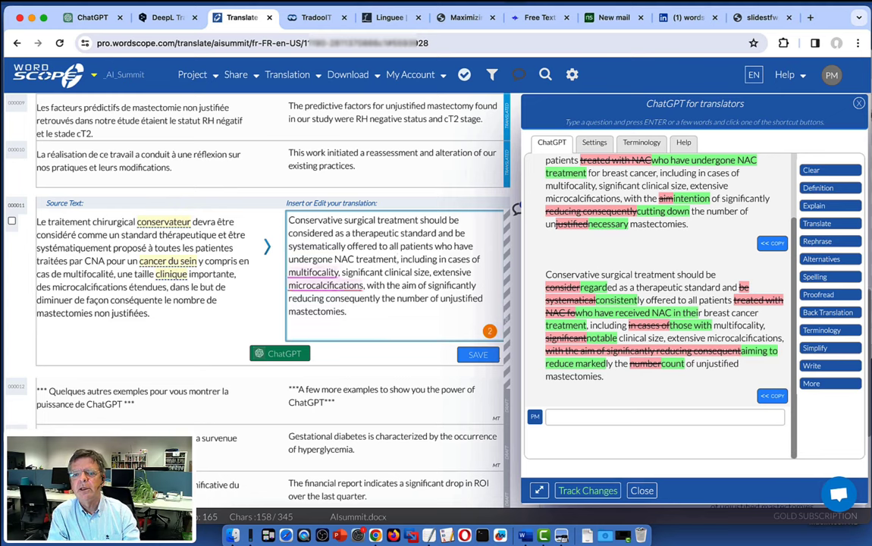
text(for breas)
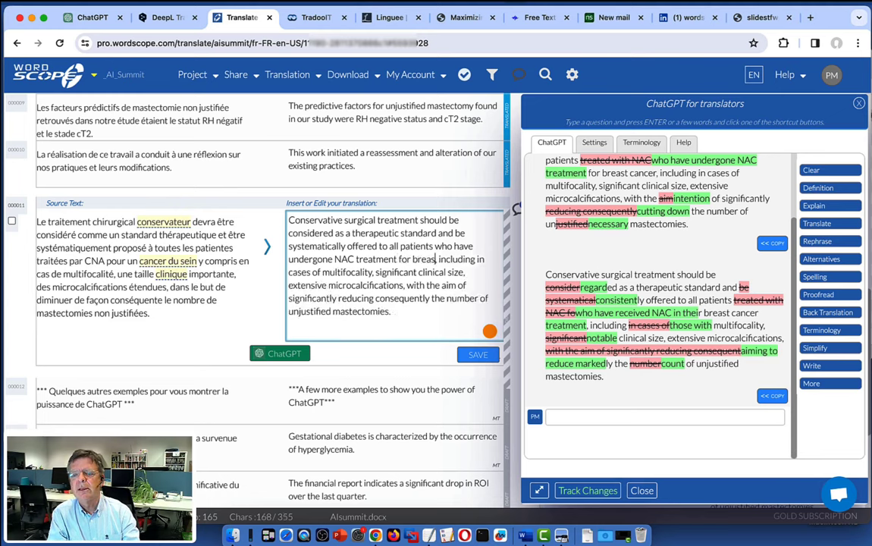
text(t cancer)
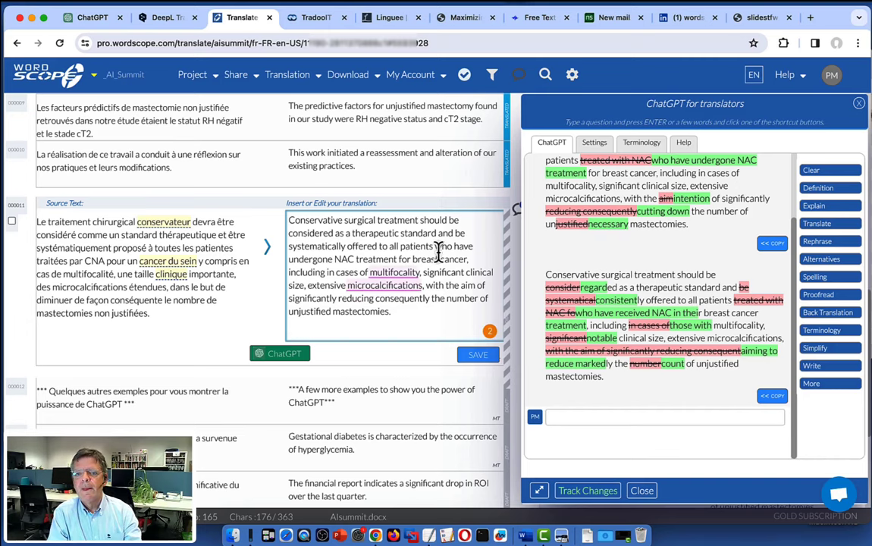
click(859, 104)
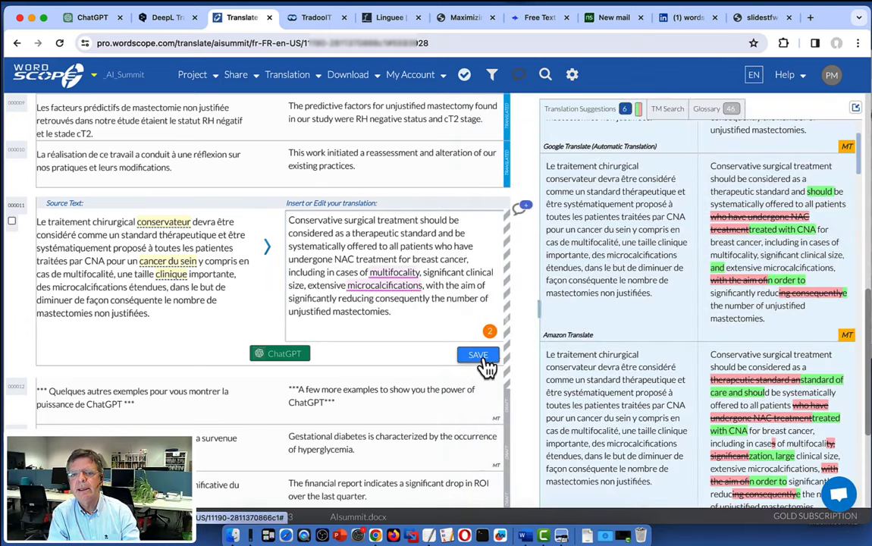
click(484, 354)
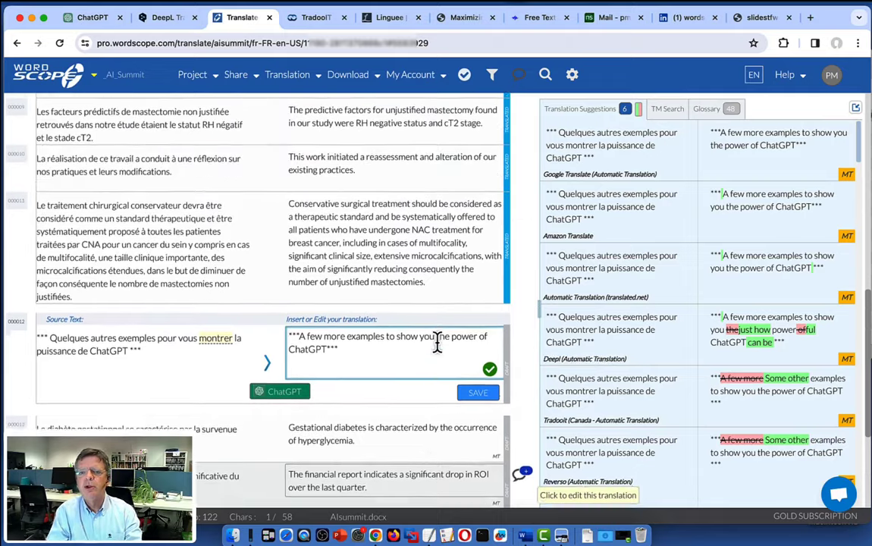
Step: Introduce the deliberate errors "conducte", "patient" and "treatedd" into the sixth segment's translation
scroll(440, 351, up, 3)
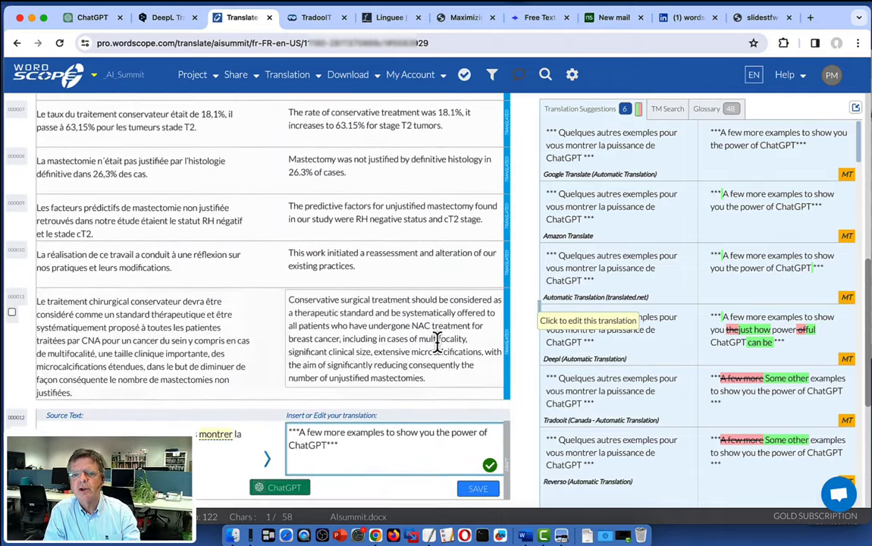
scroll(437, 340, up, 2)
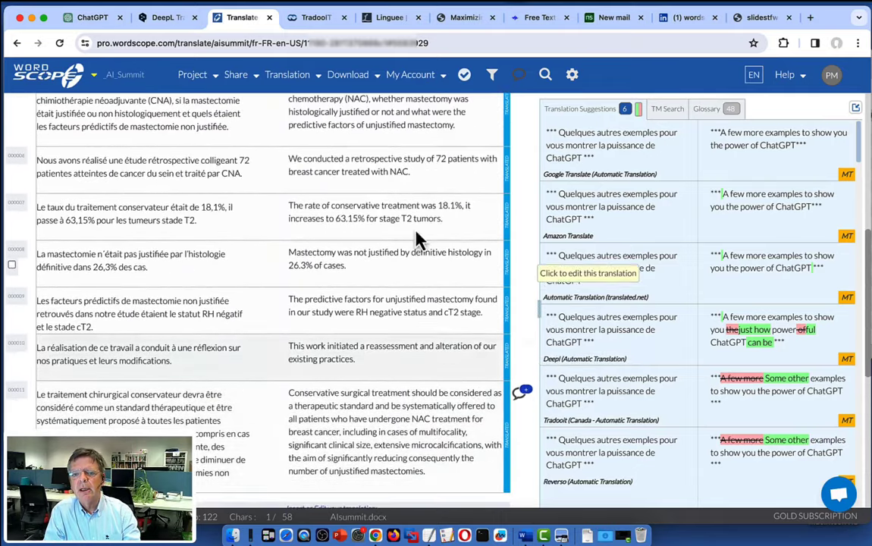
click(363, 173)
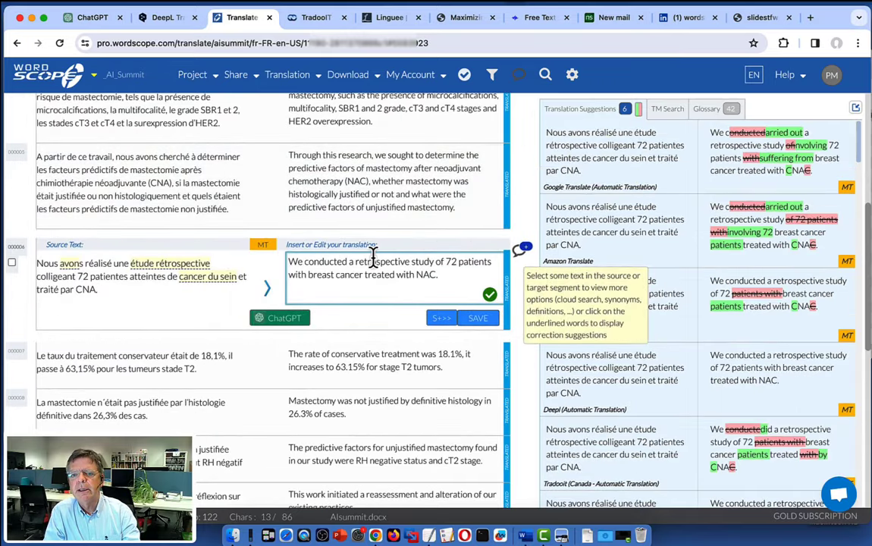
key(BackSpace)
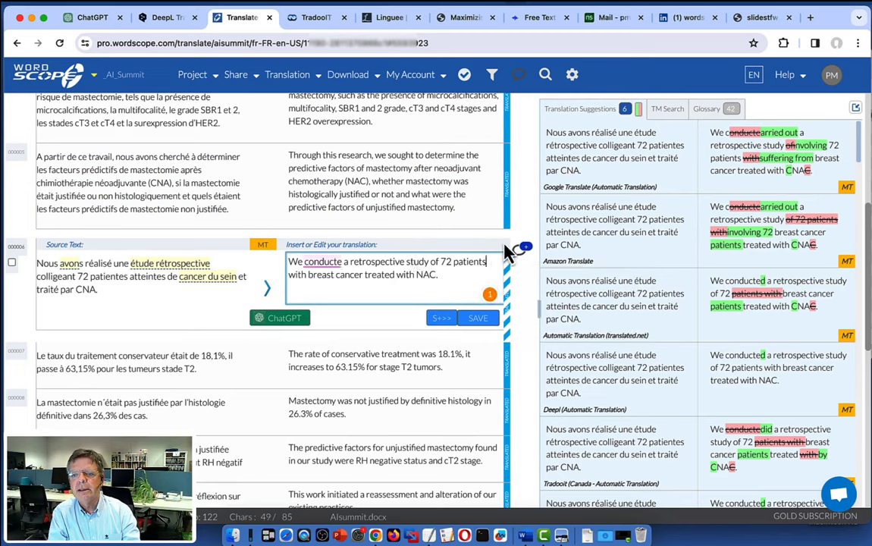
click(489, 262)
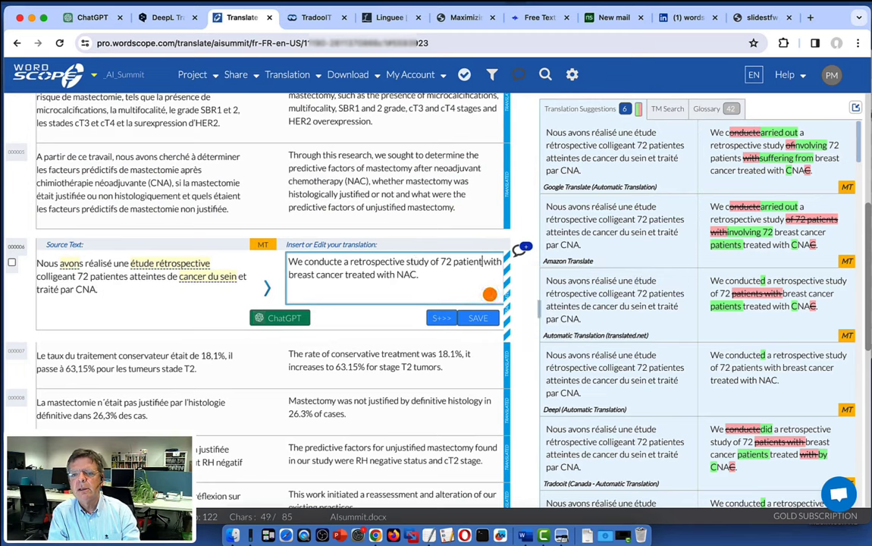
click(378, 275)
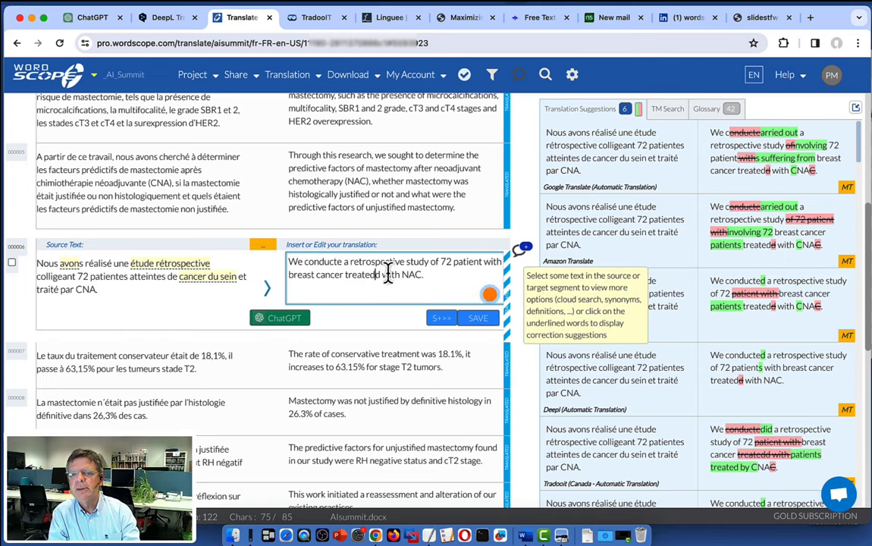
Step: Clear the ChatGPT conversation and run a spelling check on the sixth segment's translation
click(301, 319)
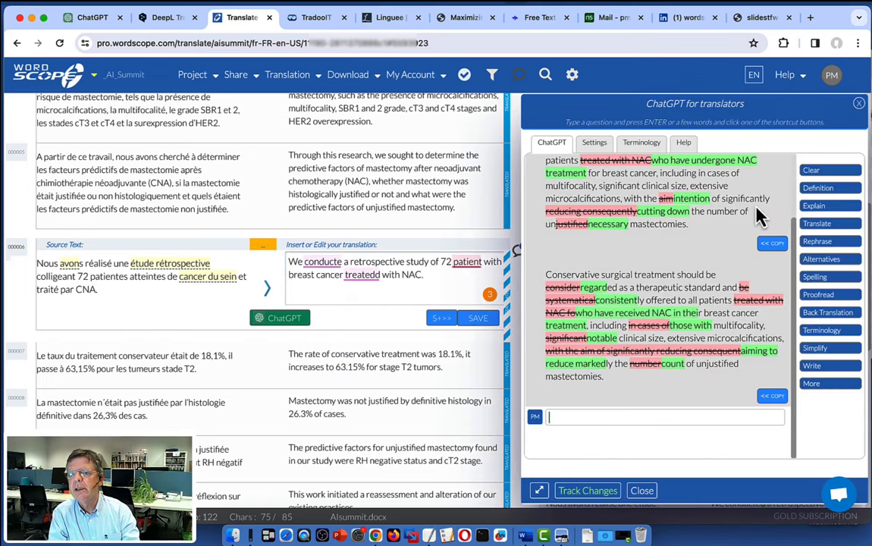
click(826, 172)
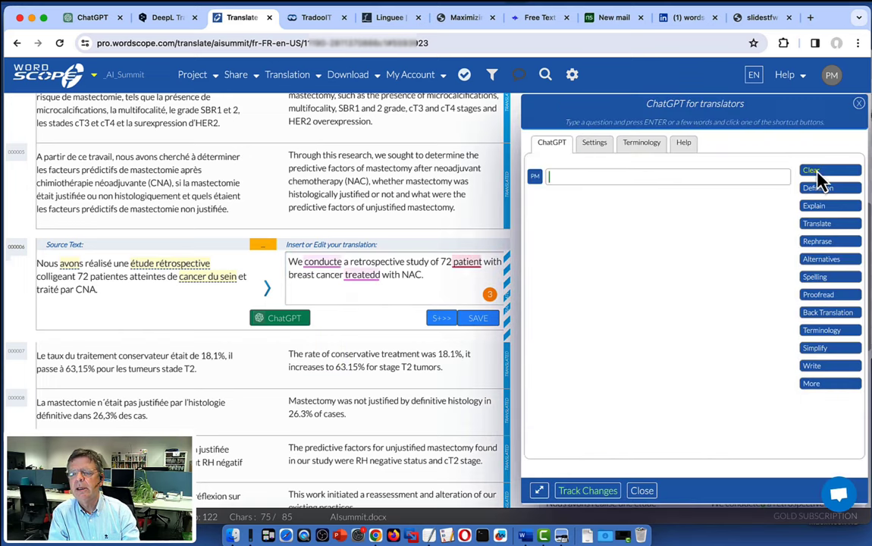
click(816, 280)
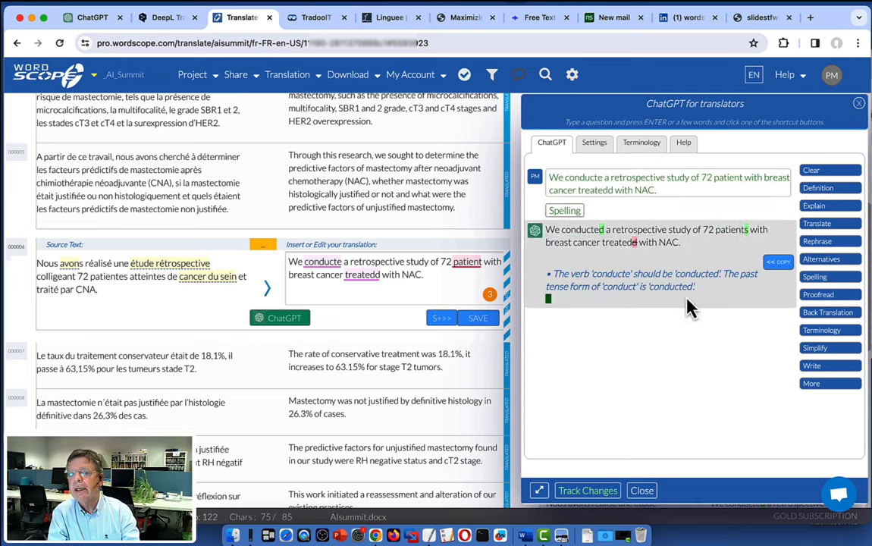
Step: Read ChatGPT's explanations of the corrections, apply the corrected sentence to the sixth segment and save it
scroll(689, 307, up, 5)
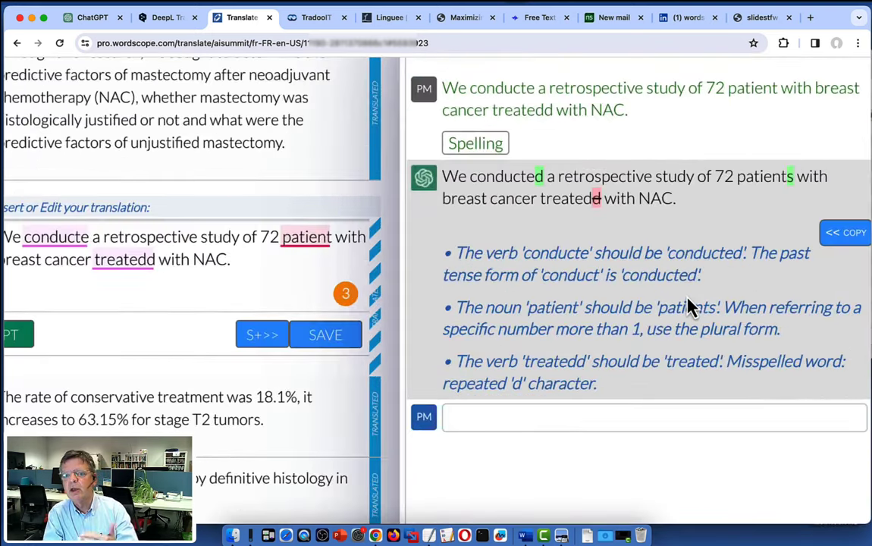
scroll(689, 306, right, 1)
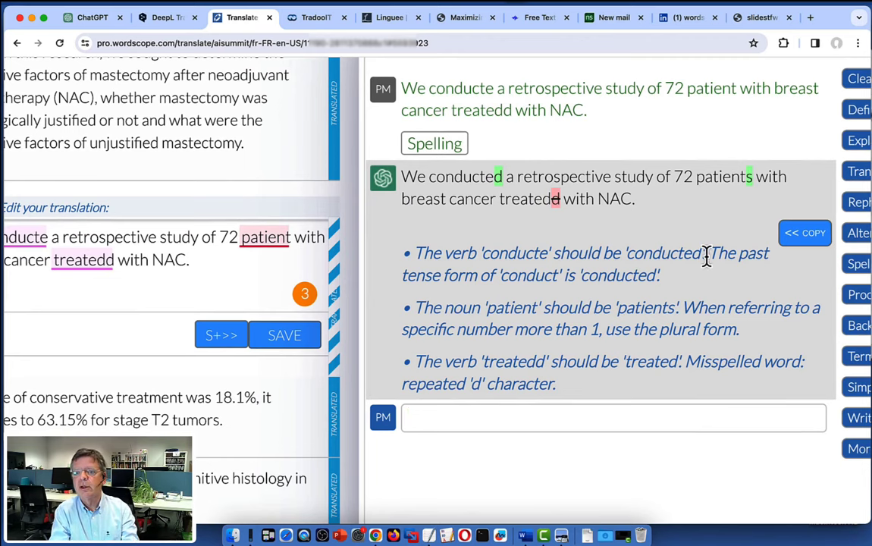
drag(708, 253, 663, 279)
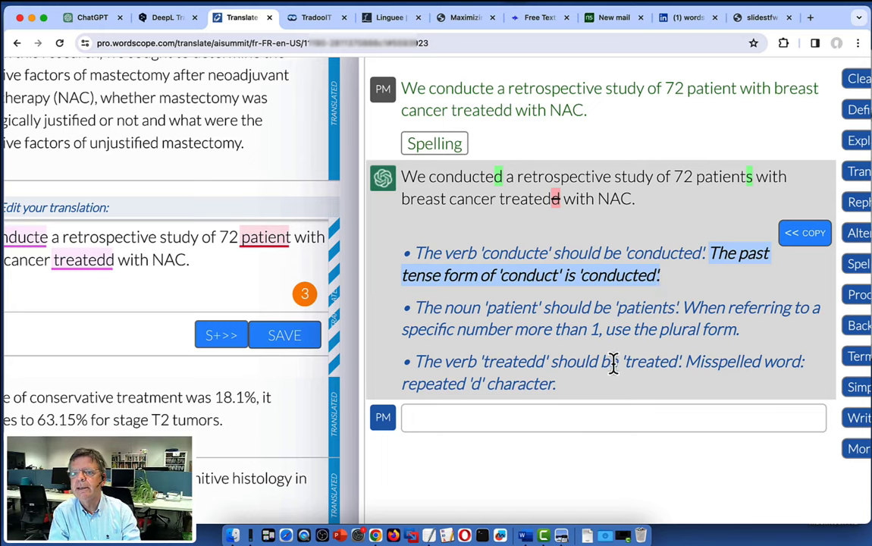
key(super+0)
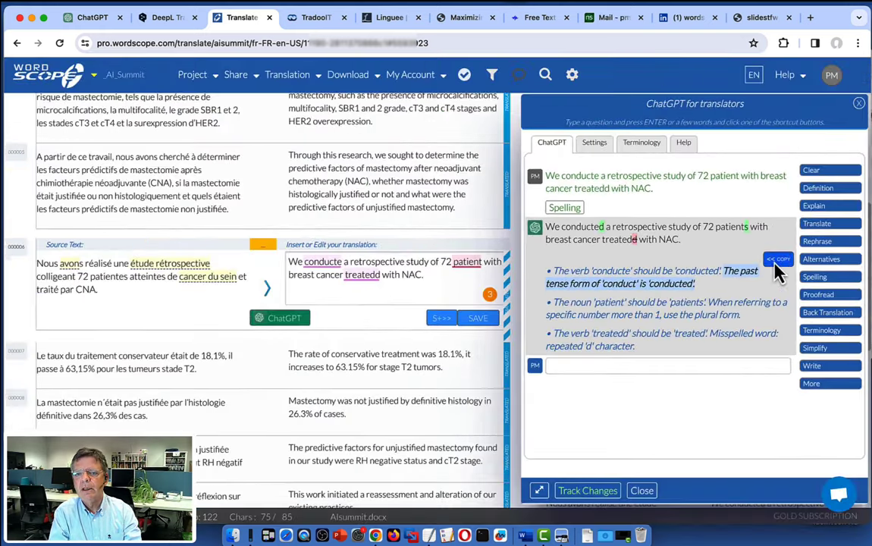
click(777, 259)
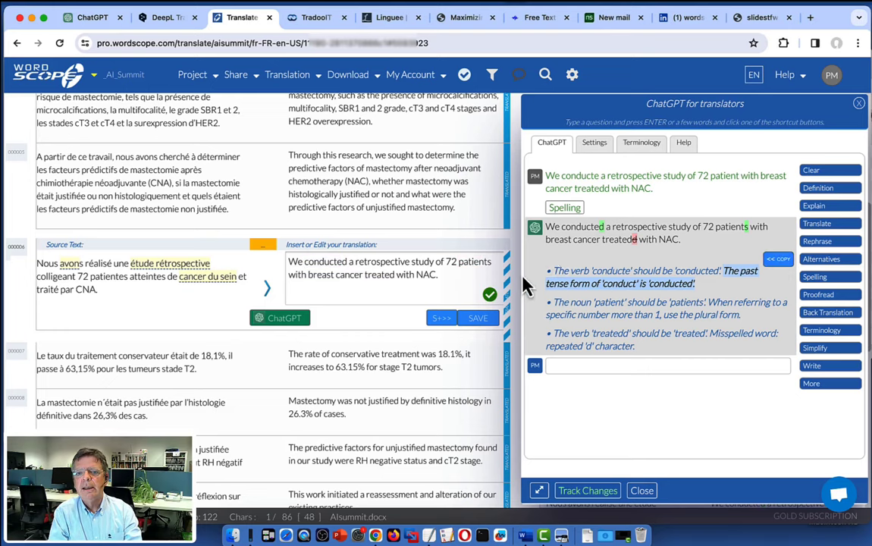
click(478, 317)
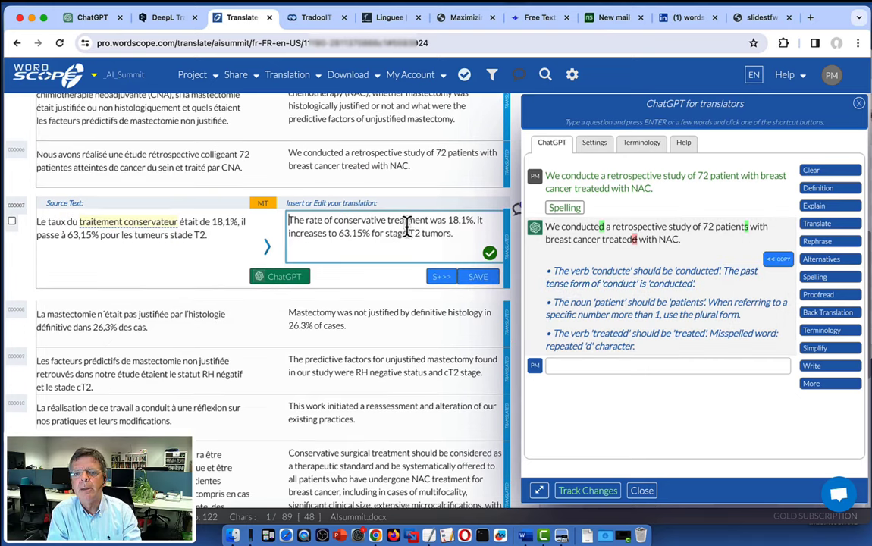
Step: Introduce deliberate errors into the seventh segment's translation by changing "conservative" to "radical" and 18.1% to 28.1%
double_click(362, 221)
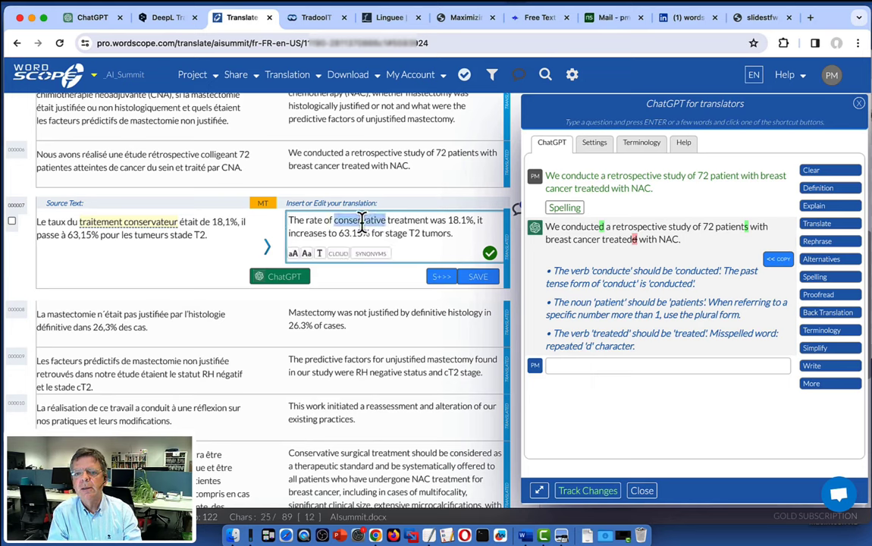
text(radio)
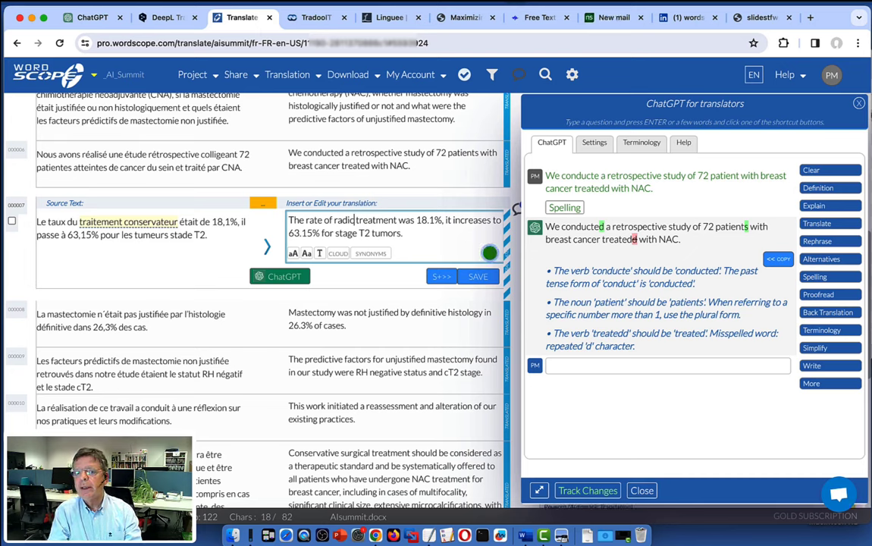
text(al)
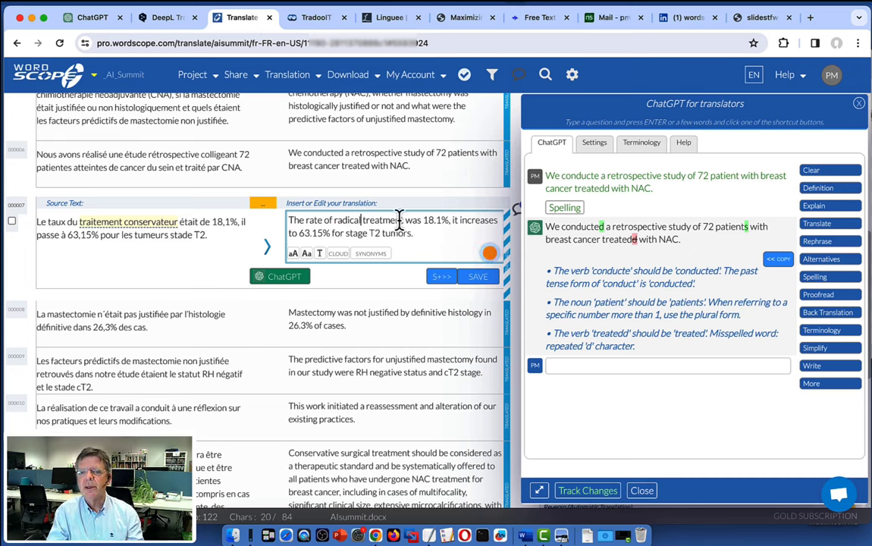
click(430, 220)
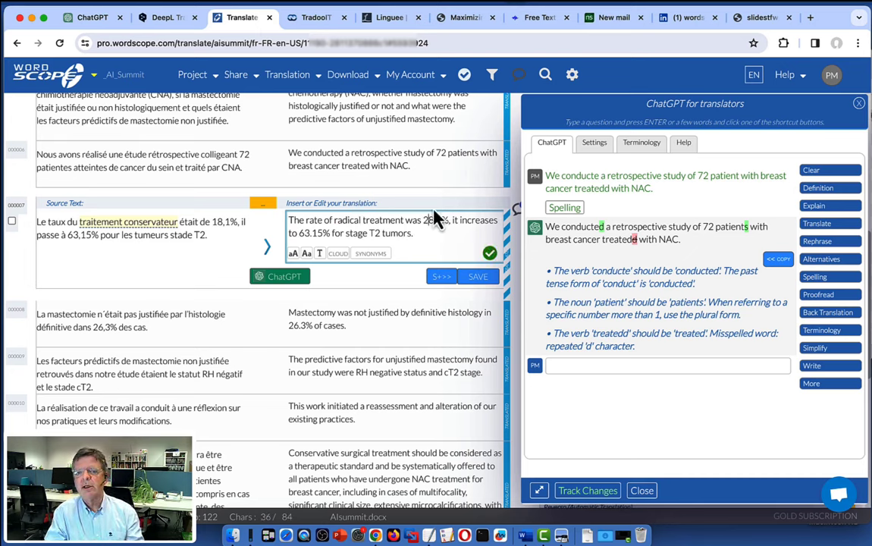
text(2)
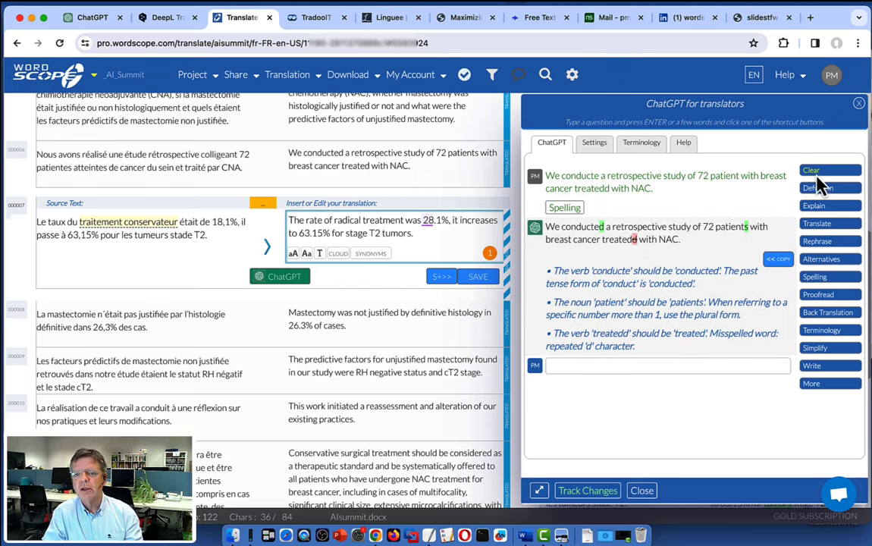
Step: Proofread the seventh segment's translation with ChatGPT in a cleared conversation, and save the segment with the suggested correction
click(819, 172)
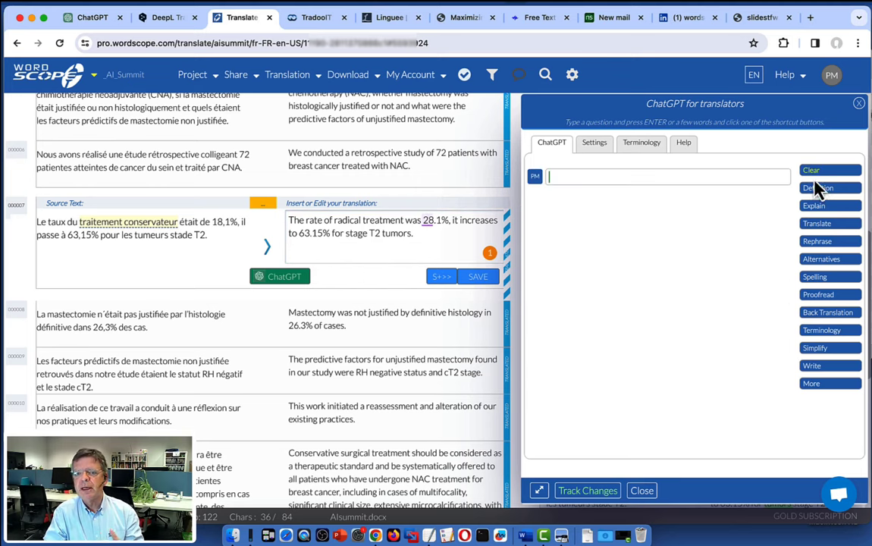
click(821, 296)
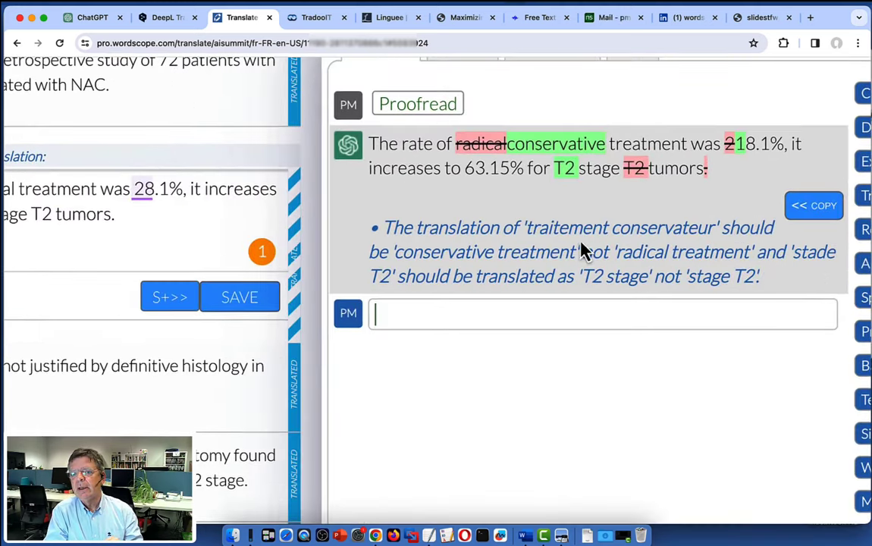
drag(413, 252, 509, 256)
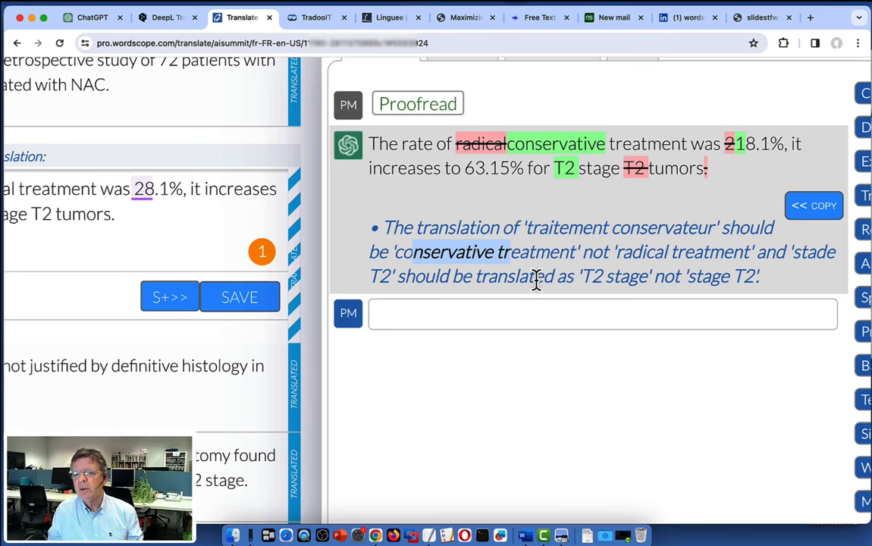
scroll(536, 280, down, 5)
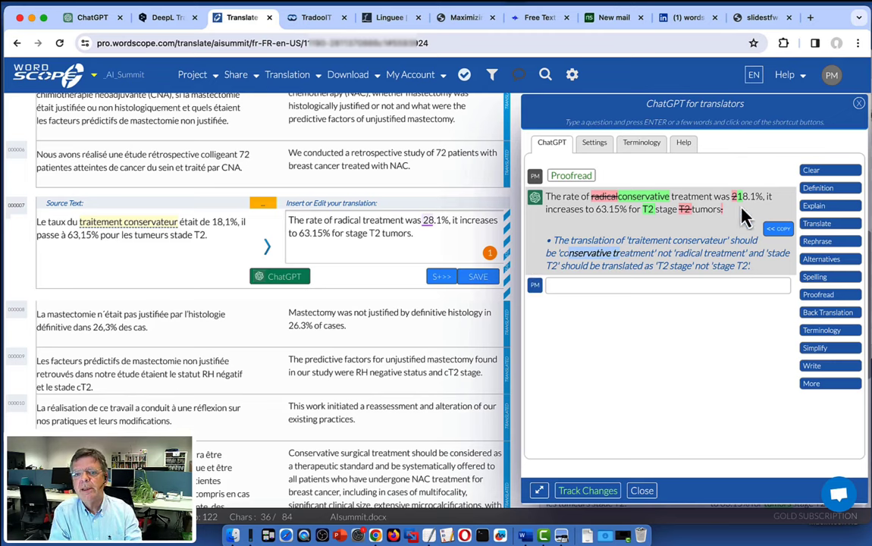
click(778, 230)
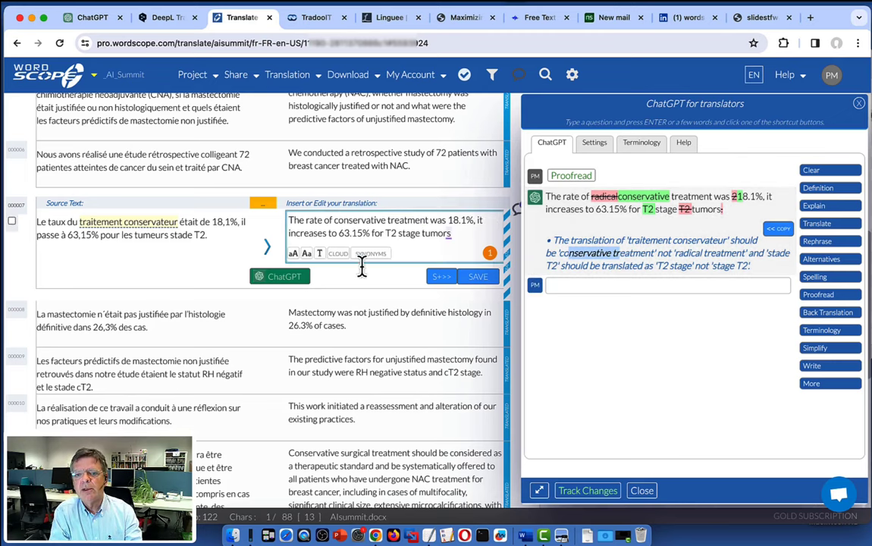
click(440, 278)
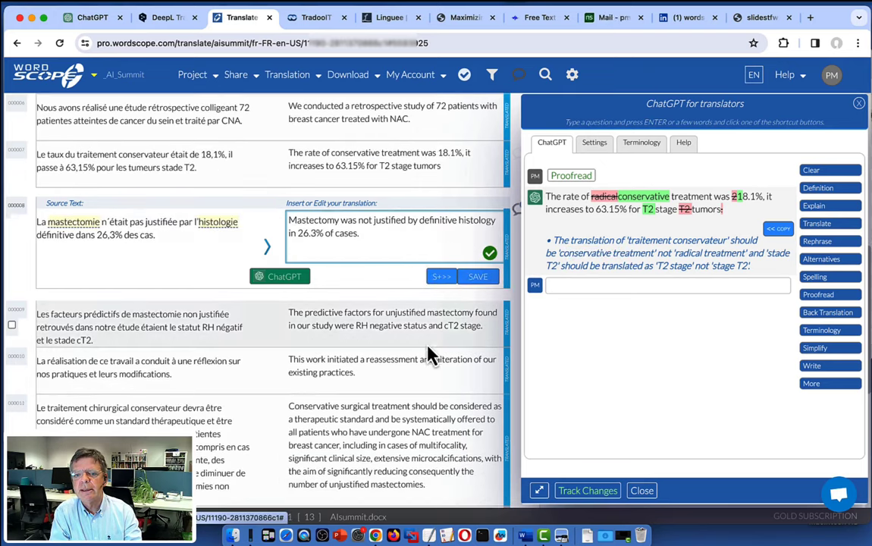
Step: Replace "hyperglycemia" with the deliberately wrong "low blood sugar" in the thirteenth segment's translation
scroll(429, 353, down, 2)
click(356, 391)
double_click(377, 234)
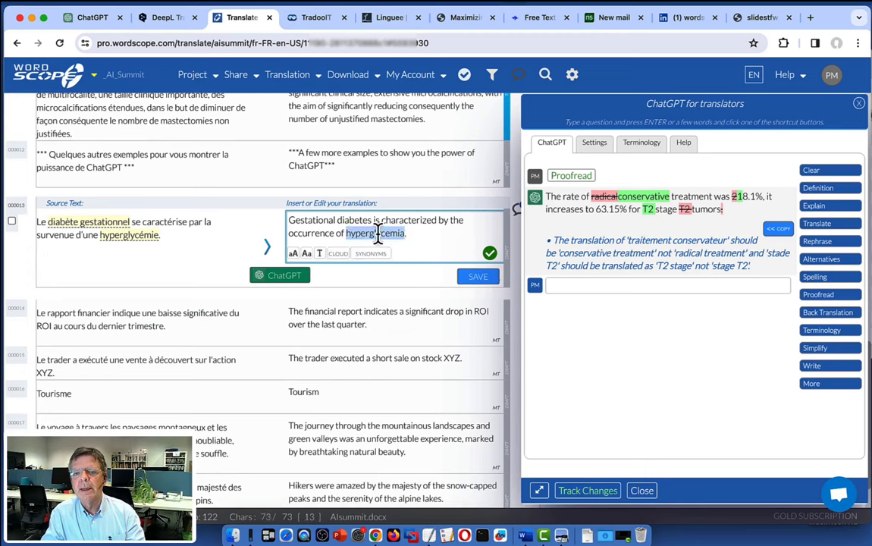
text(high)
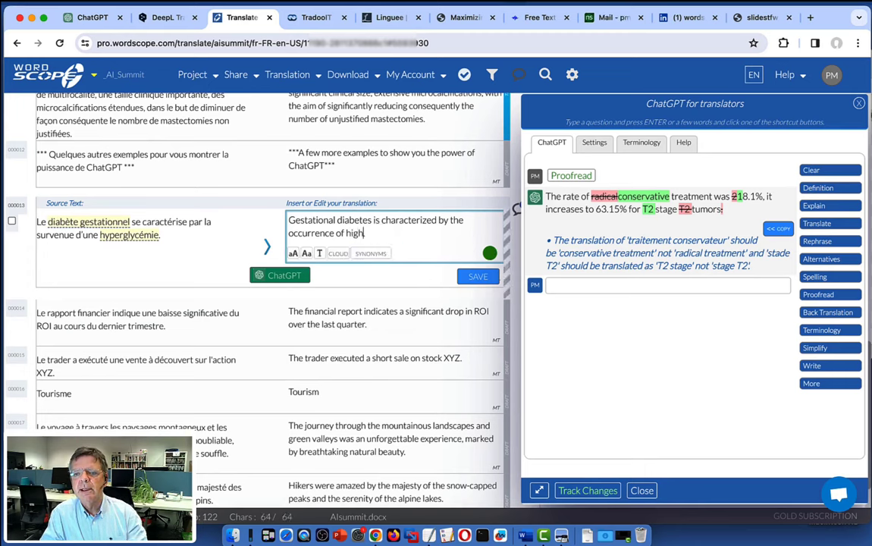
text( blood sugar)
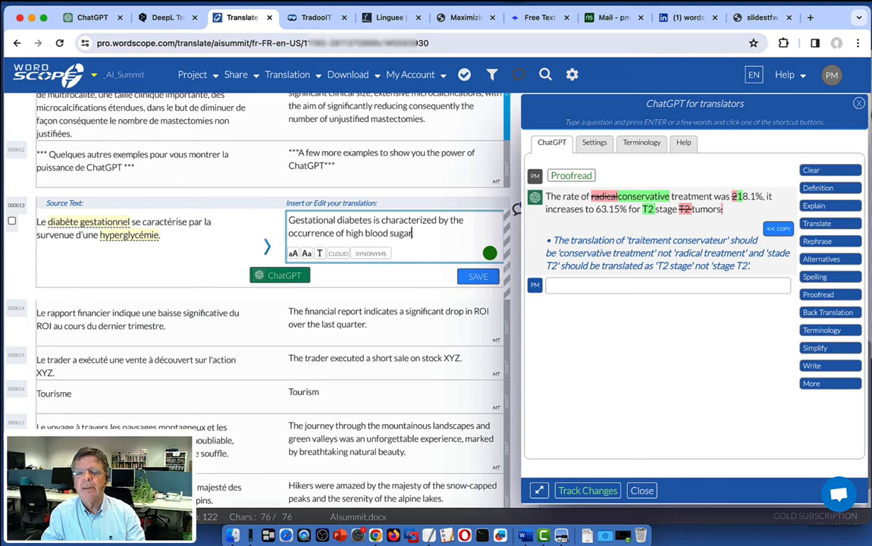
double_click(356, 233)
text(low)
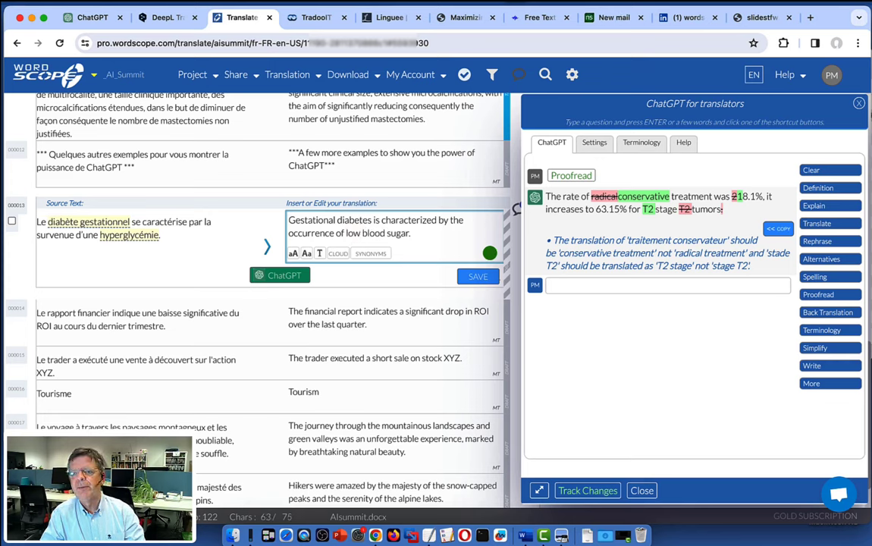
Step: Proofread the thirteenth segment's translation with ChatGPT and read its explanation of the term "hyperglycémie"
click(817, 297)
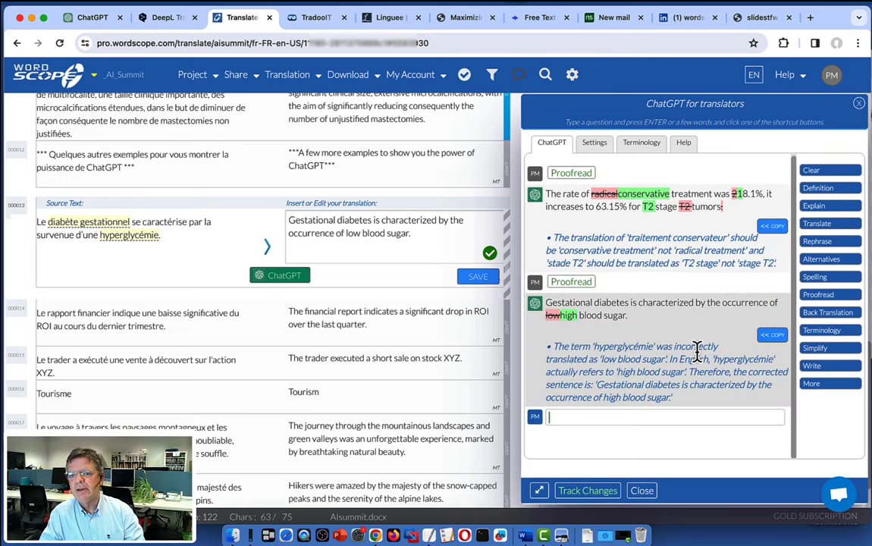
scroll(696, 350, up, 5)
scroll(696, 350, right, 2)
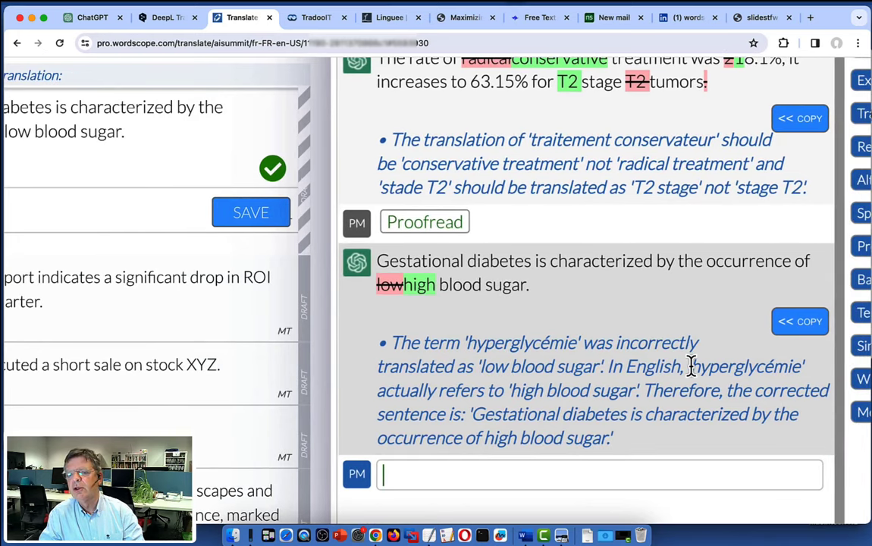
drag(690, 367, 639, 390)
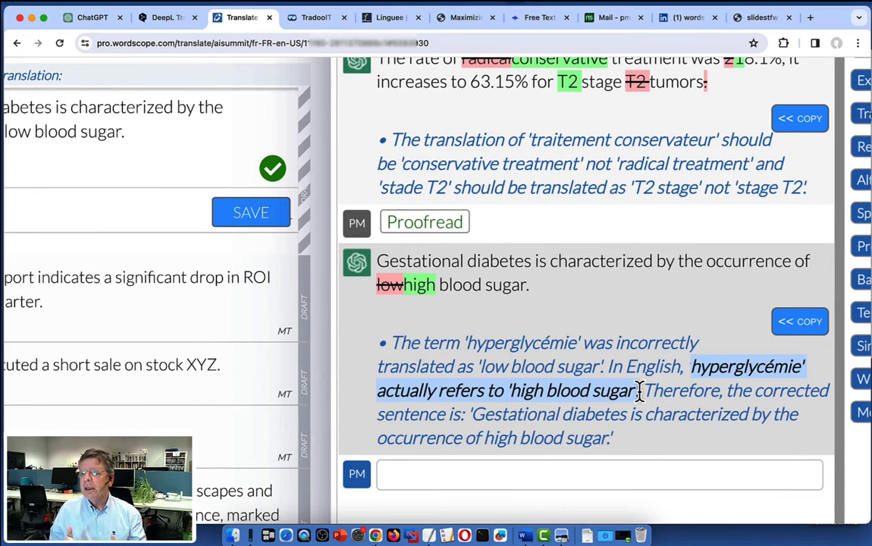
scroll(653, 389, down, 5)
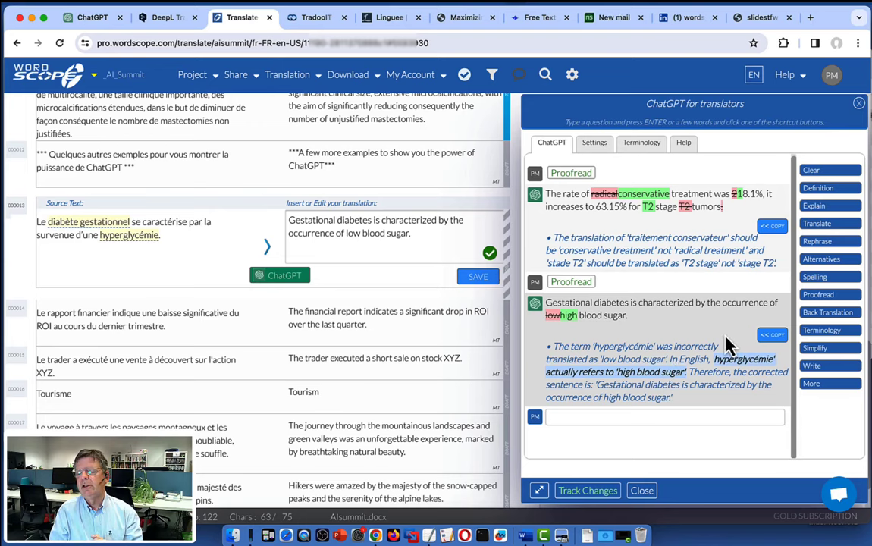
Step: Apply ChatGPT's corrected sentence to the thirteenth segment and close the assistant
click(772, 337)
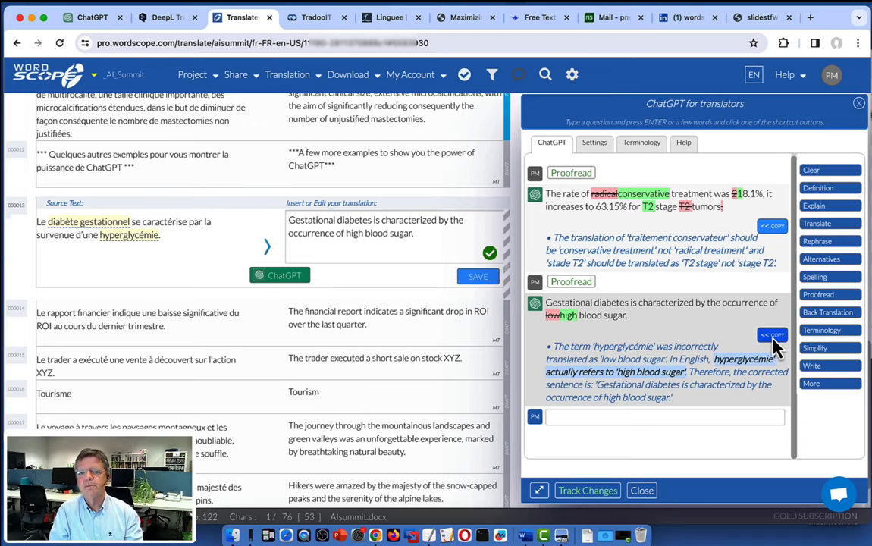
click(859, 104)
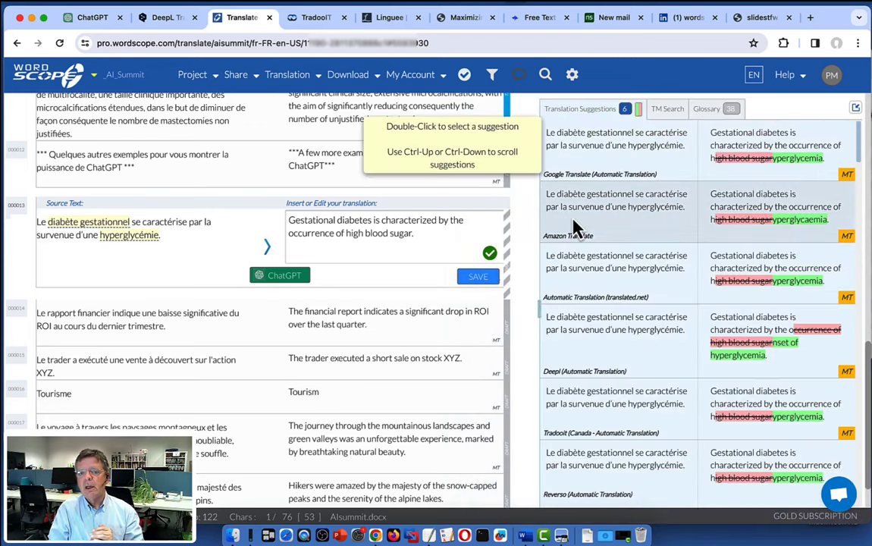
click(478, 276)
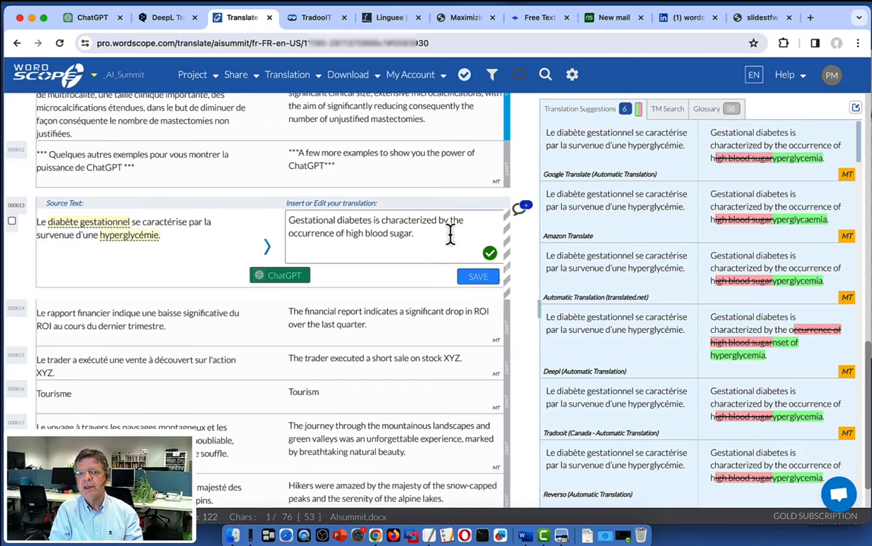
Step: Reopen the ChatGPT assistant with a cleared conversation, generate terminology for the thirteenth segment and read the term definitions
click(450, 235)
click(301, 279)
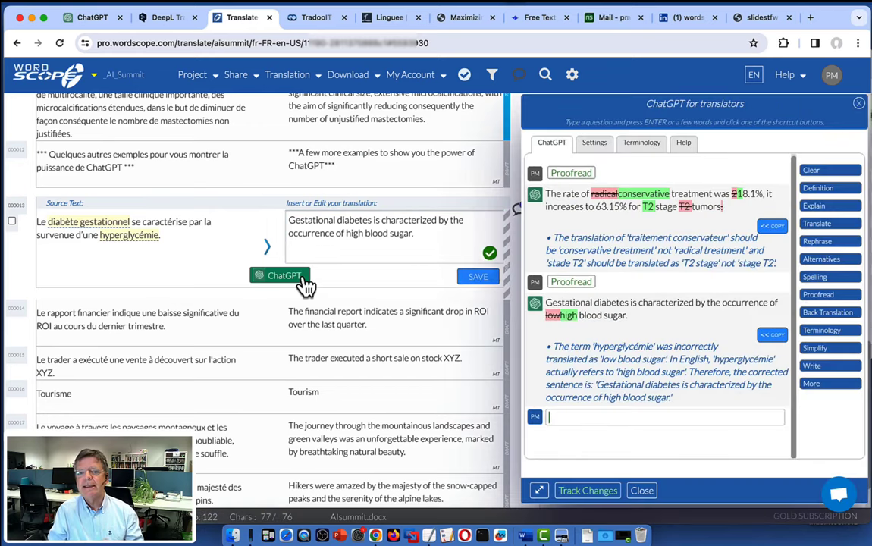
click(812, 174)
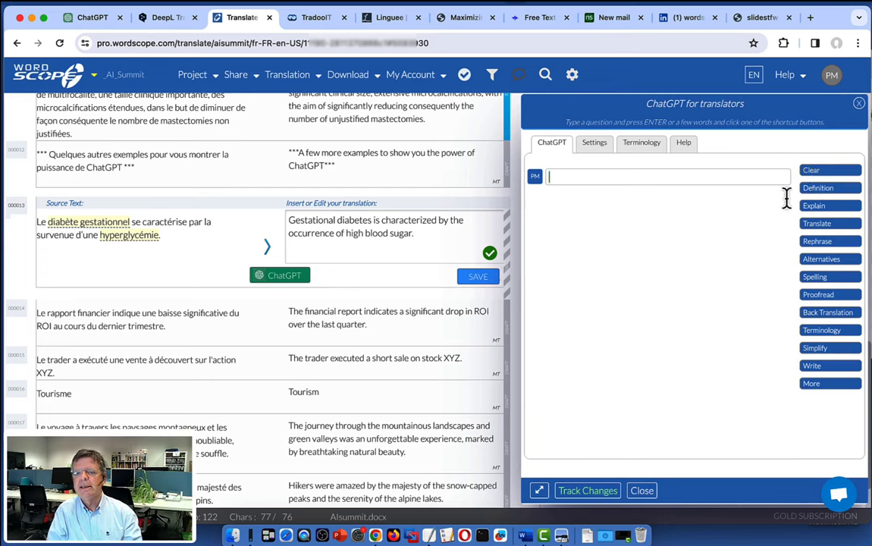
click(823, 340)
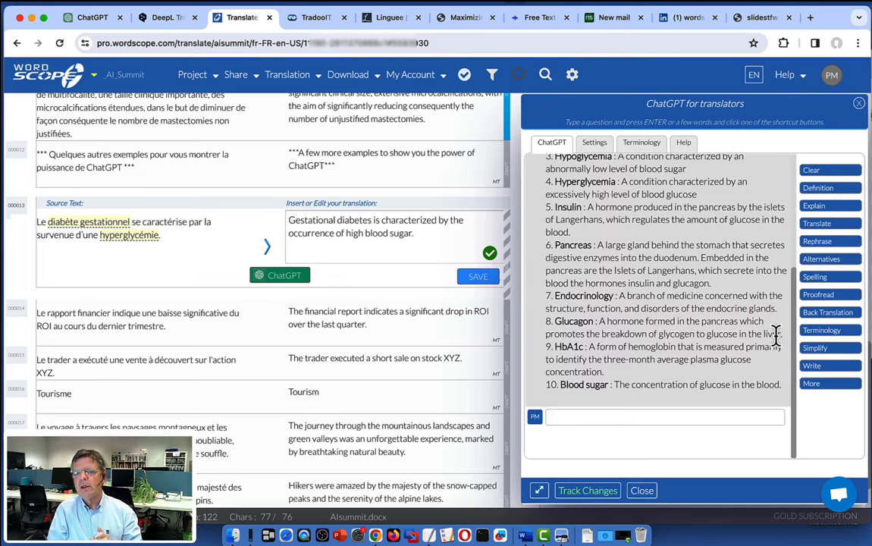
scroll(720, 265, up, 4)
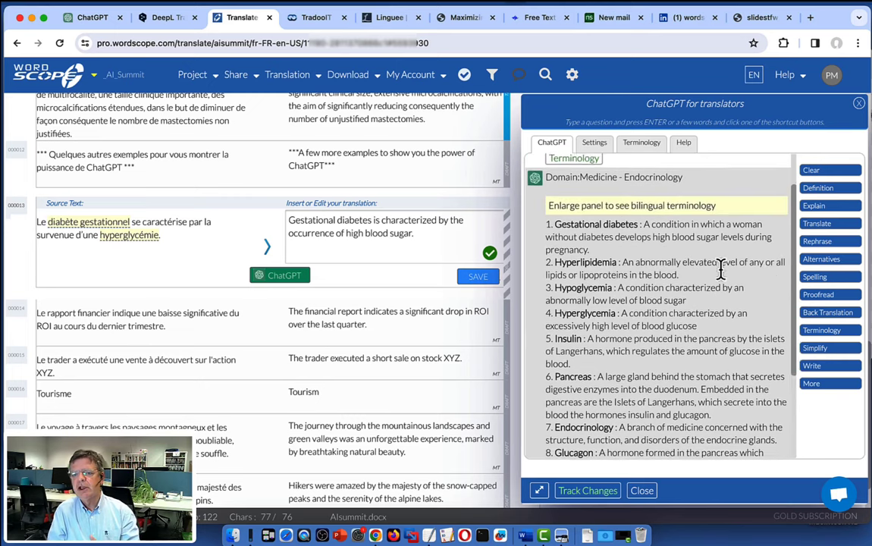
scroll(721, 266, up, 1)
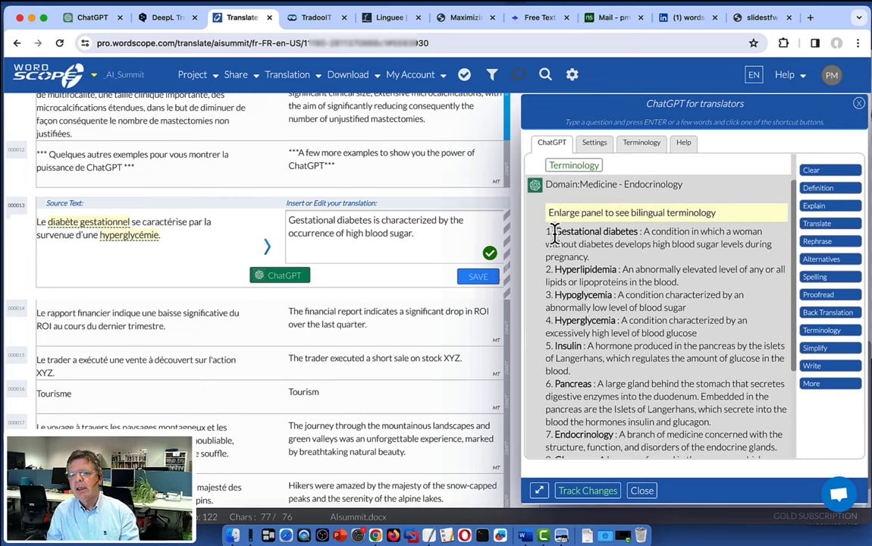
drag(554, 231, 640, 230)
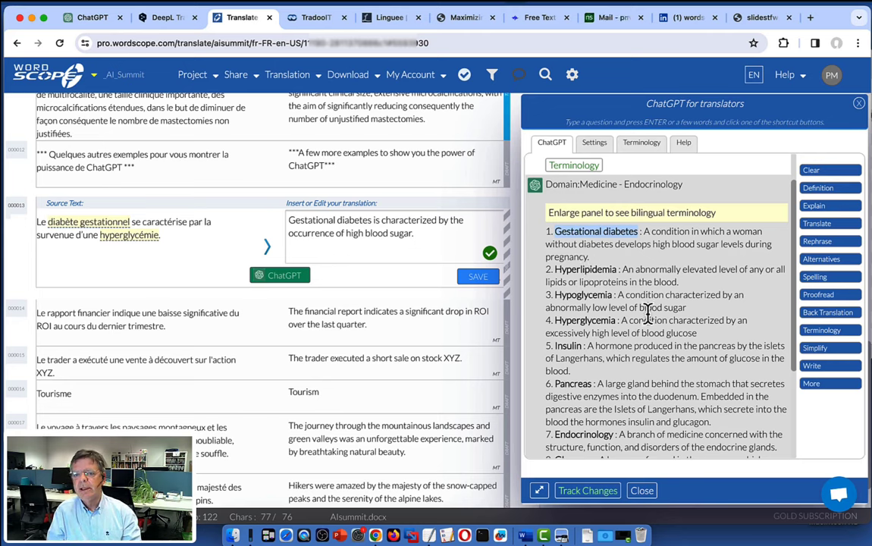
scroll(647, 312, down, 1)
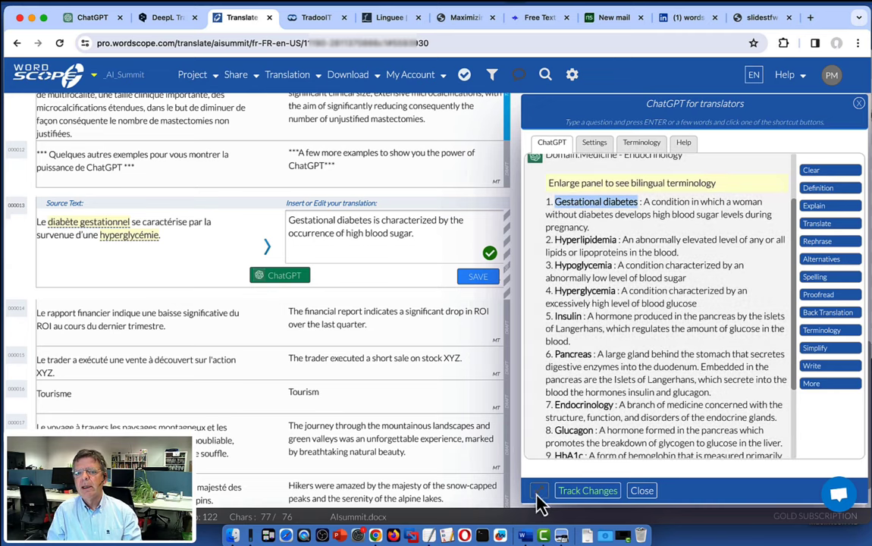
Step: Enlarge the assistant to examine the French-English terminology table, restore its size and close it
click(538, 494)
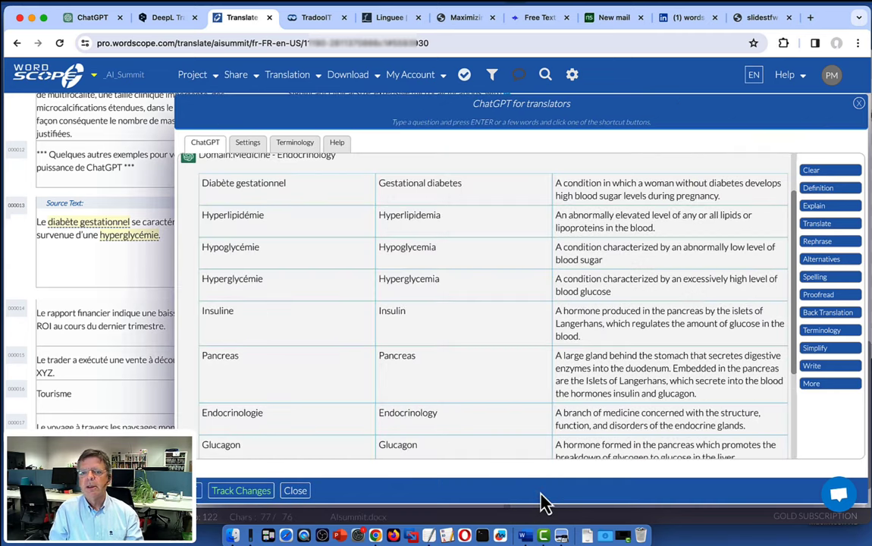
scroll(461, 403, up, 2)
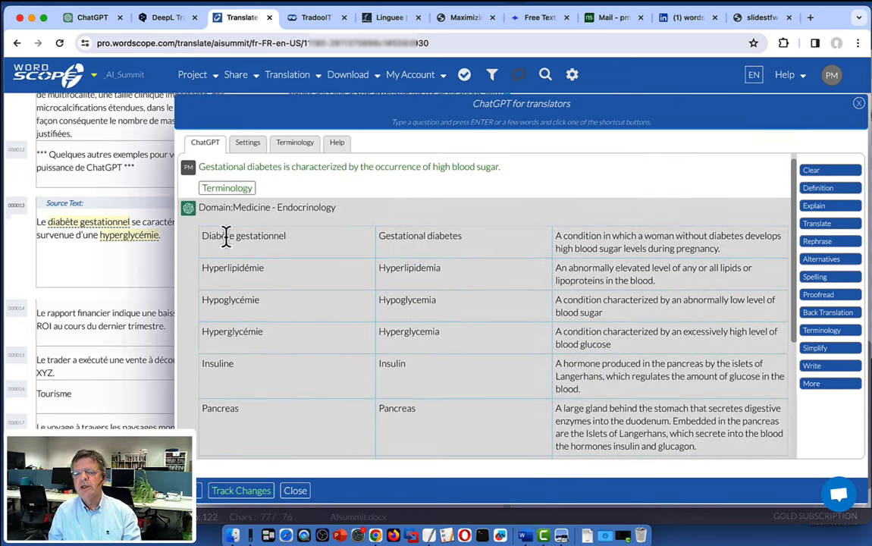
drag(203, 236, 263, 237)
drag(379, 236, 441, 236)
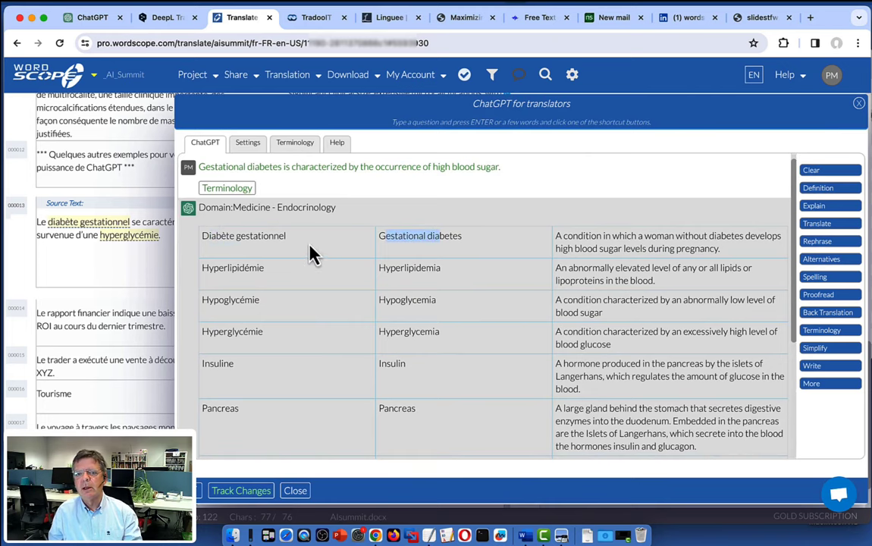
click(202, 236)
drag(202, 237, 208, 338)
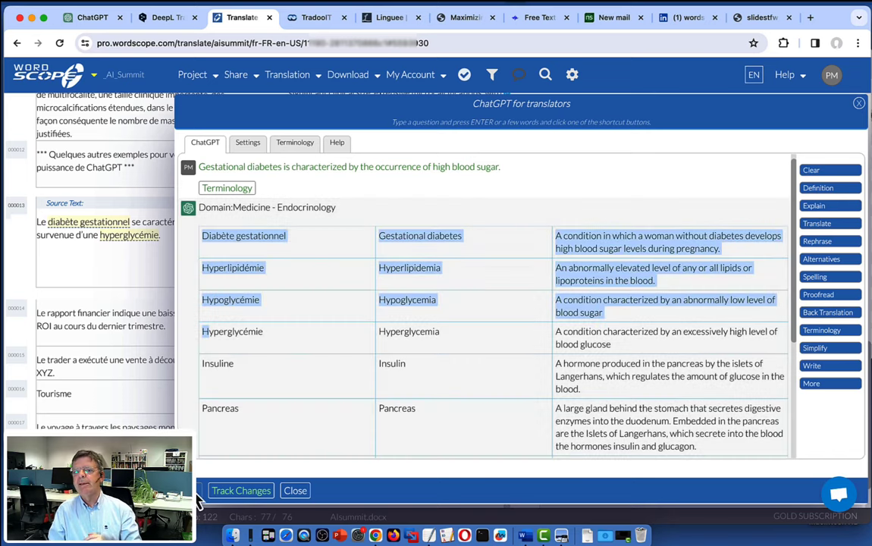
click(196, 491)
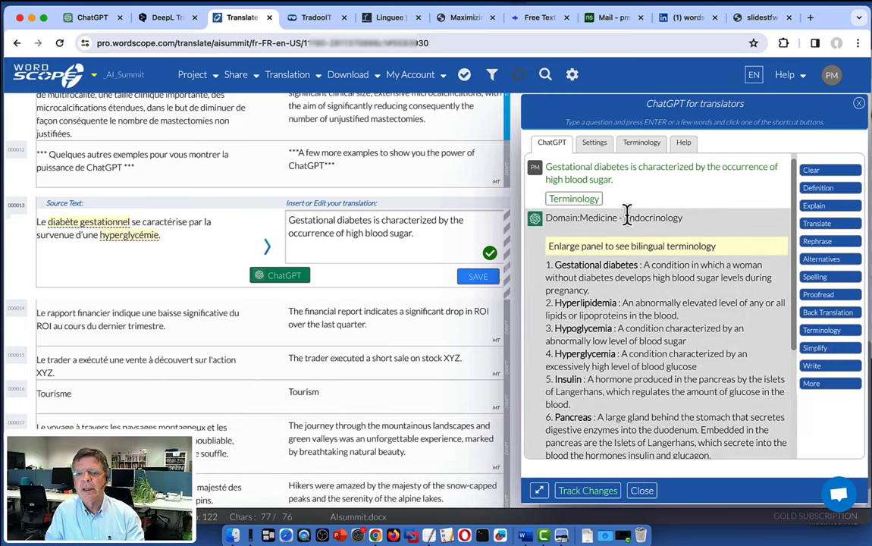
click(858, 104)
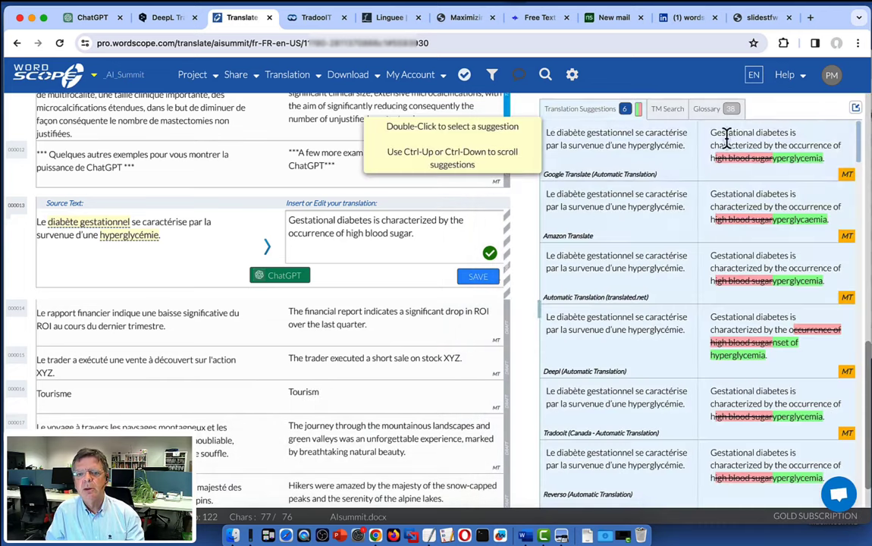
Step: Save the thirteenth segment's translation and open the seventeenth segment, about the journey through mountainous landscapes, for editing
click(480, 278)
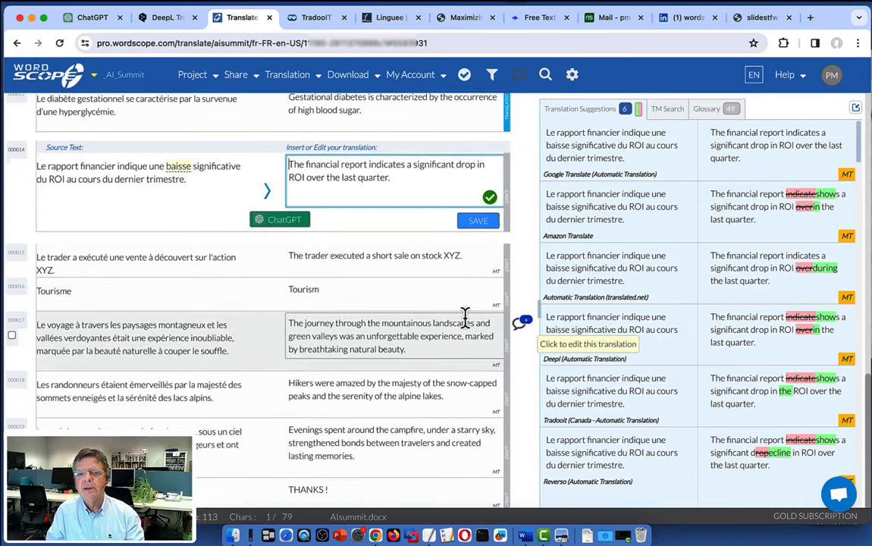
scroll(465, 317, down, 2)
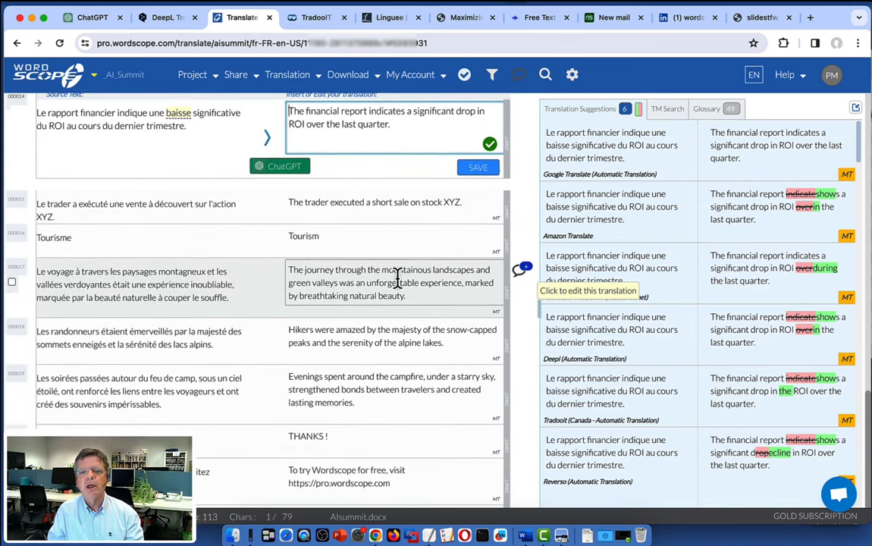
click(397, 276)
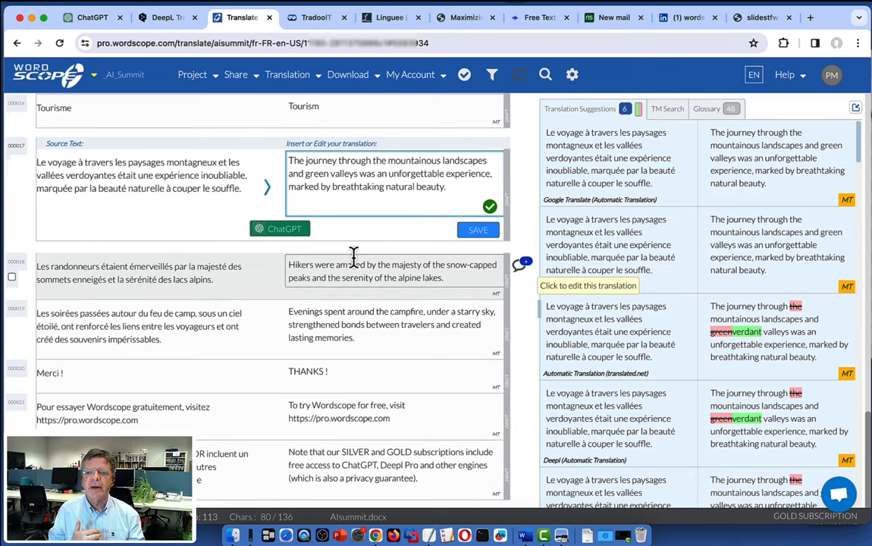
Step: Open the ChatGPT assistant with a cleared conversation and set its additional instructions to "Use a poetic writting style"
click(298, 232)
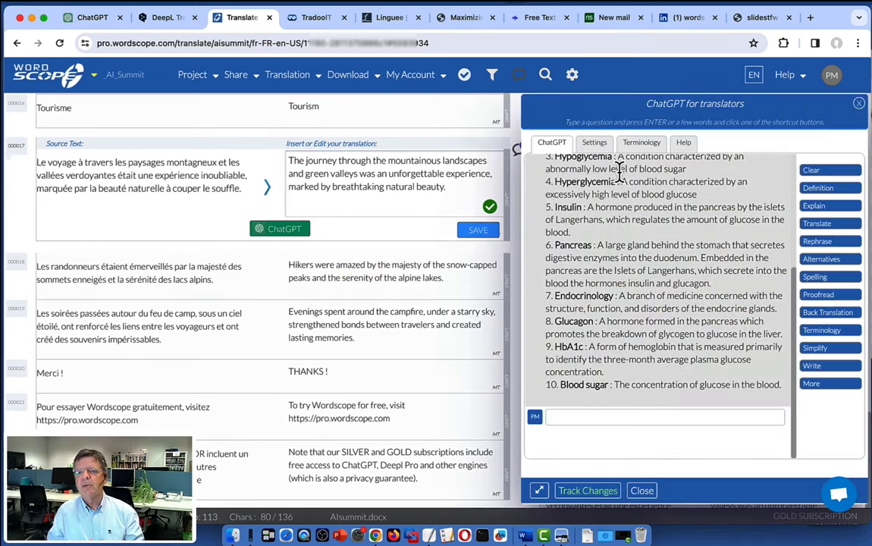
click(829, 171)
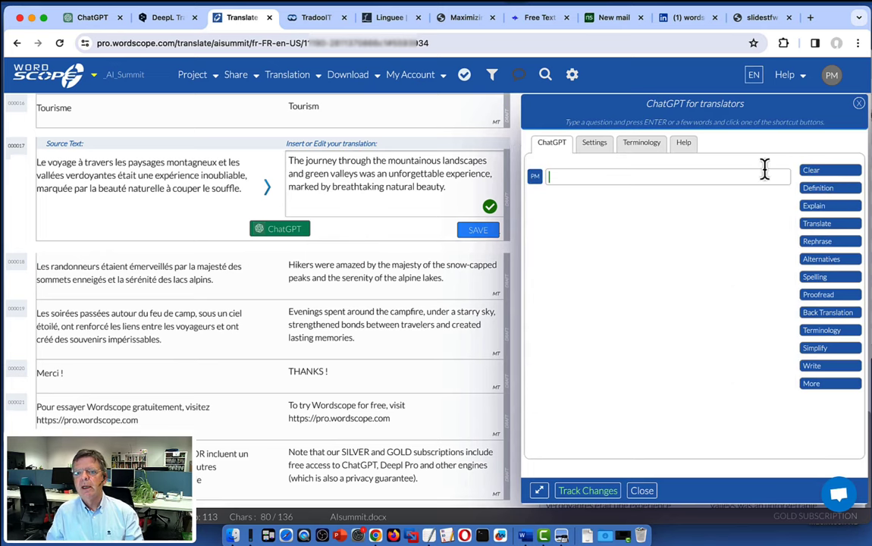
click(598, 150)
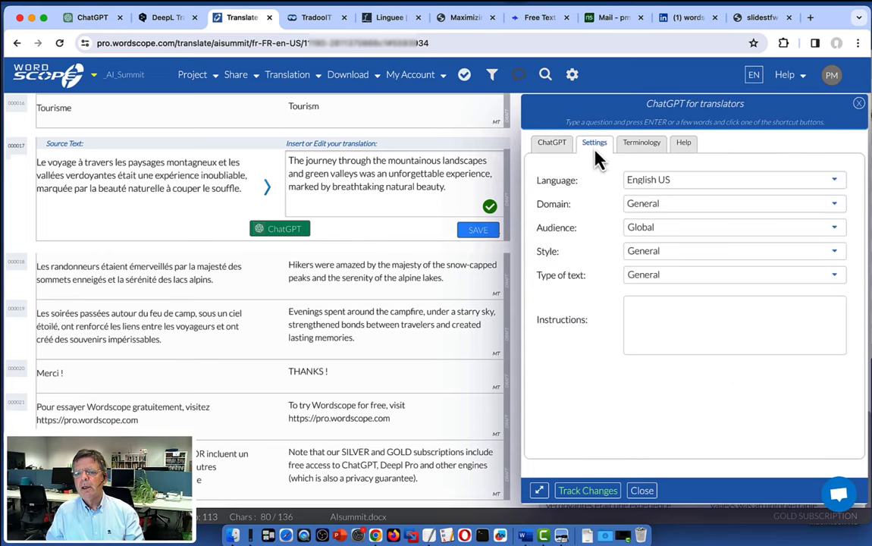
click(644, 318)
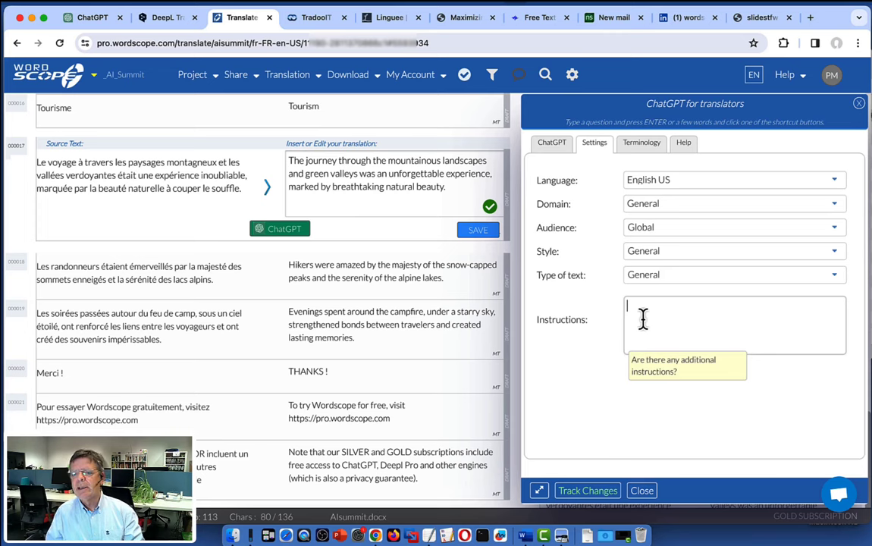
text(Use)
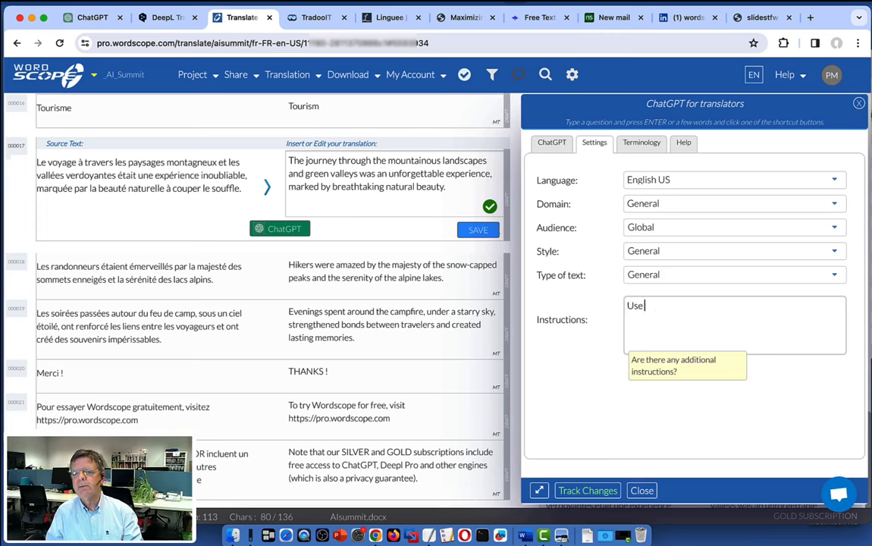
text( a poetic writting style)
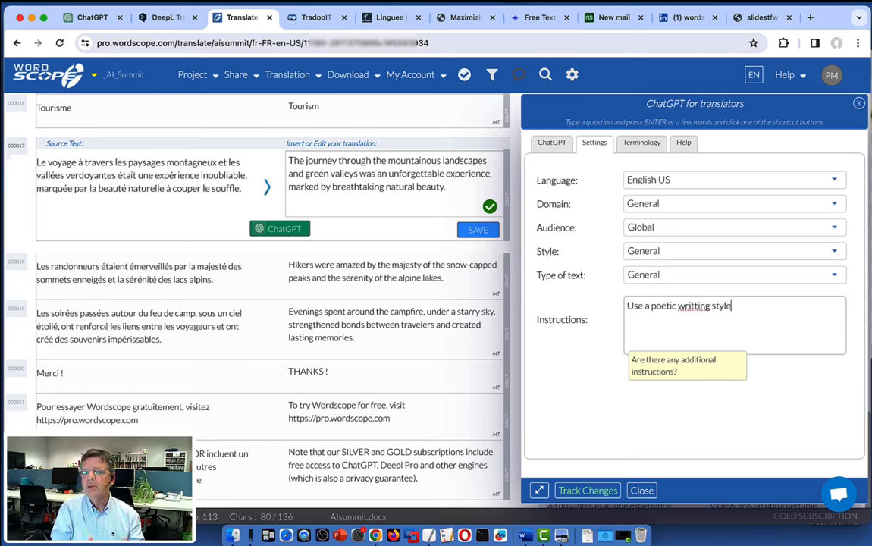
Step: Translate the seventeenth segment with ChatGPT and read the proposed translations and the explanation of their tone and wording
click(554, 149)
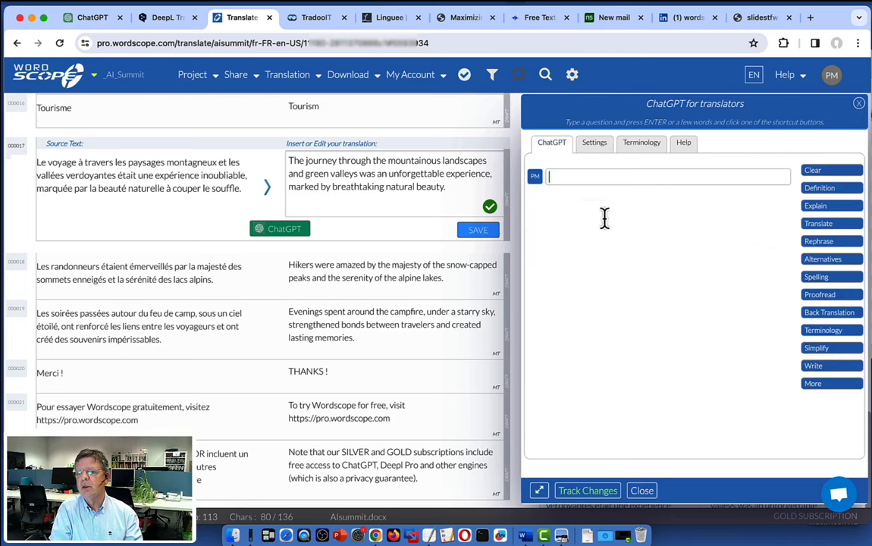
click(820, 228)
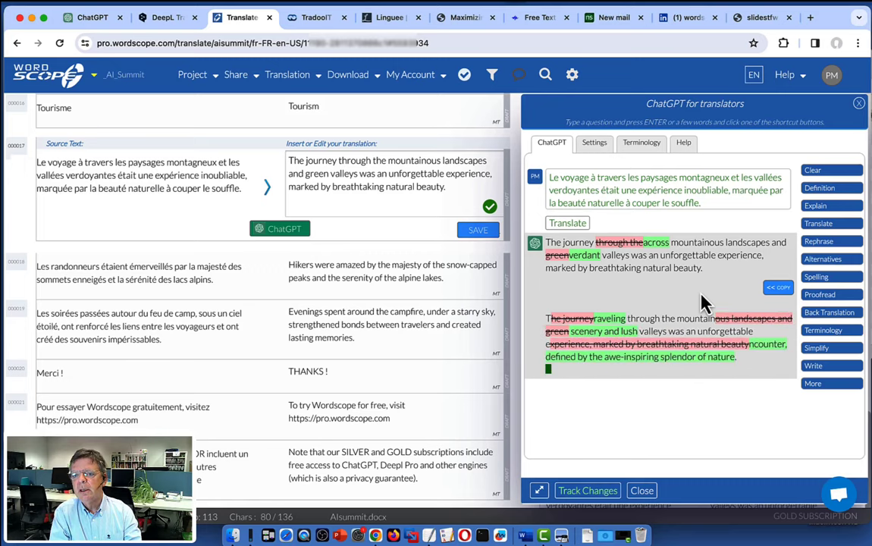
scroll(705, 319, up, 5)
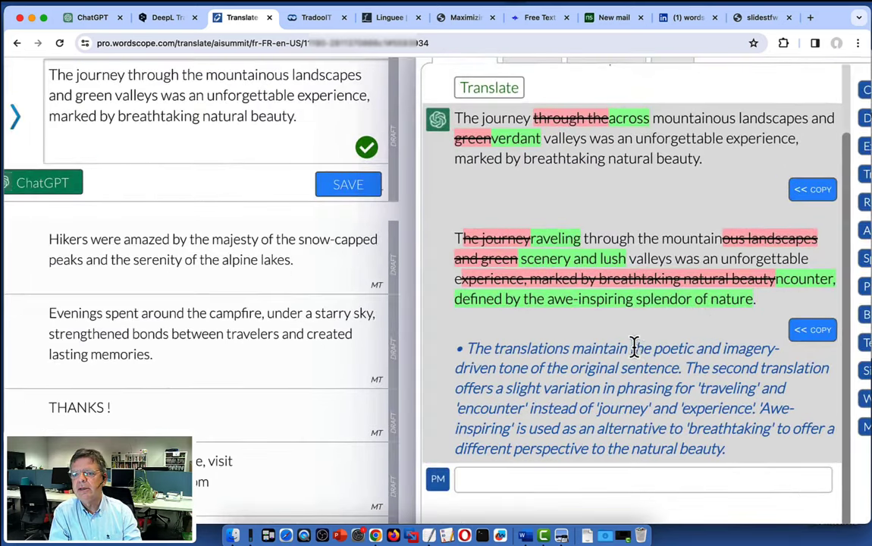
drag(631, 348, 664, 368)
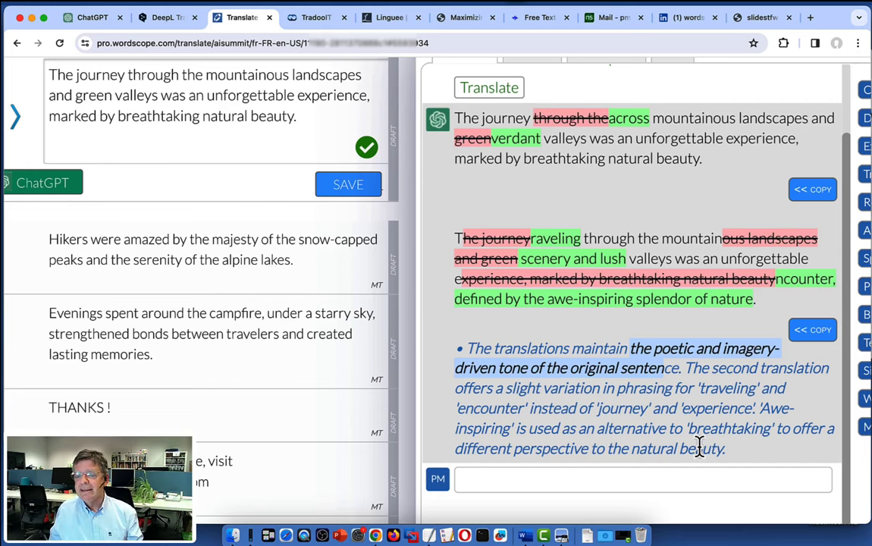
drag(720, 449, 483, 458)
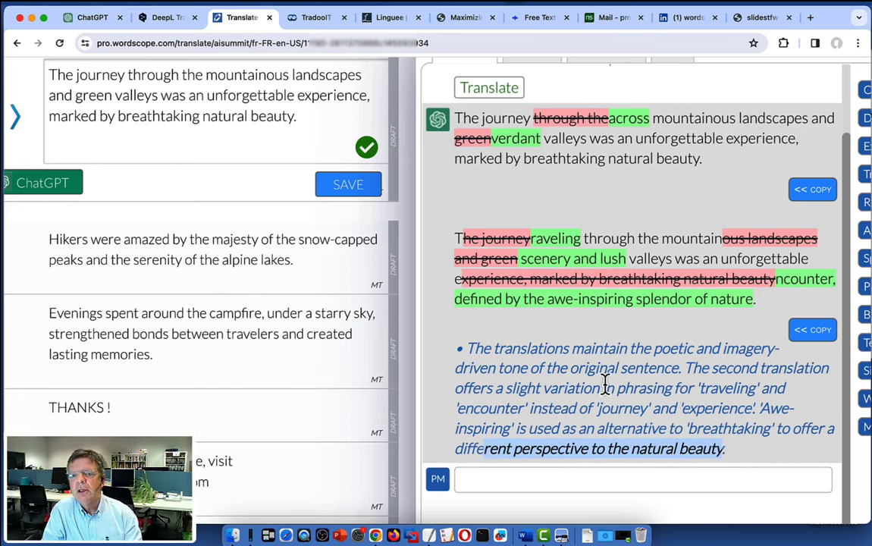
scroll(684, 352, down, 5)
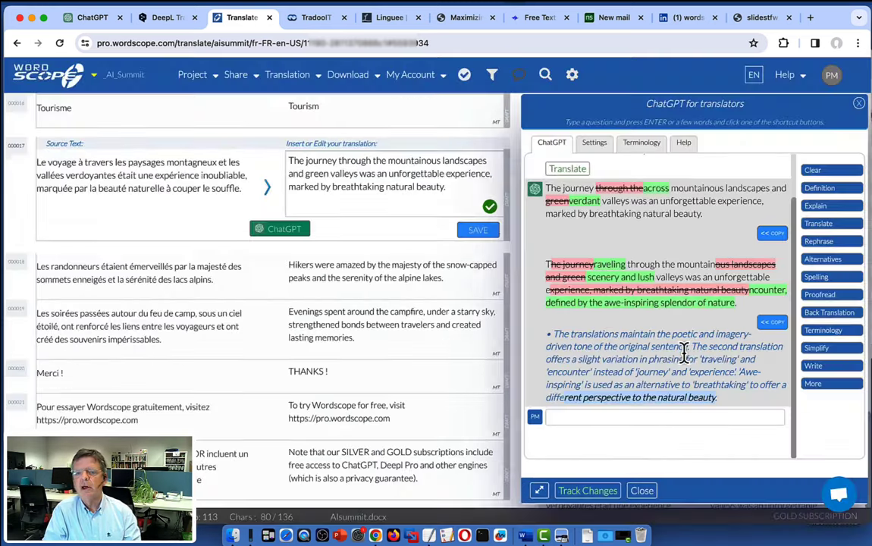